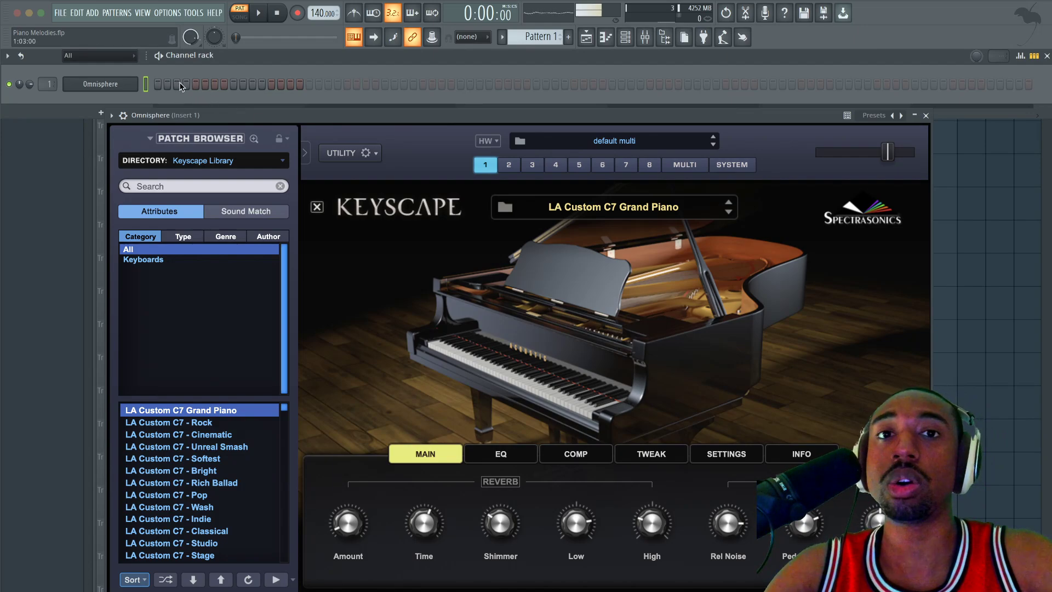
Step: Open the Omnisphere channel's piano roll and close the Omnisphere plugin window
right_click(135, 82)
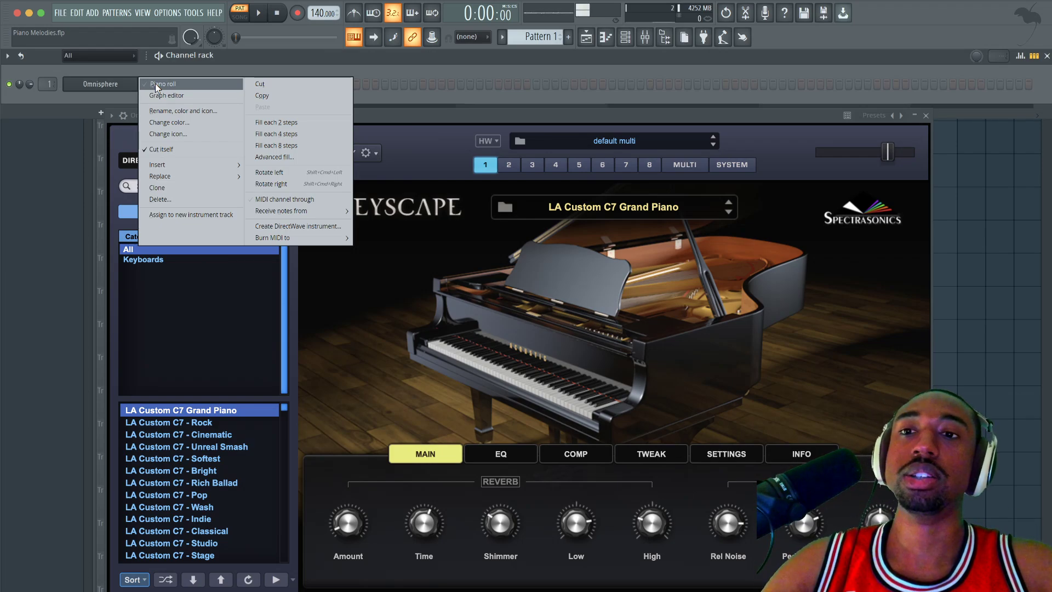
left_click(155, 83)
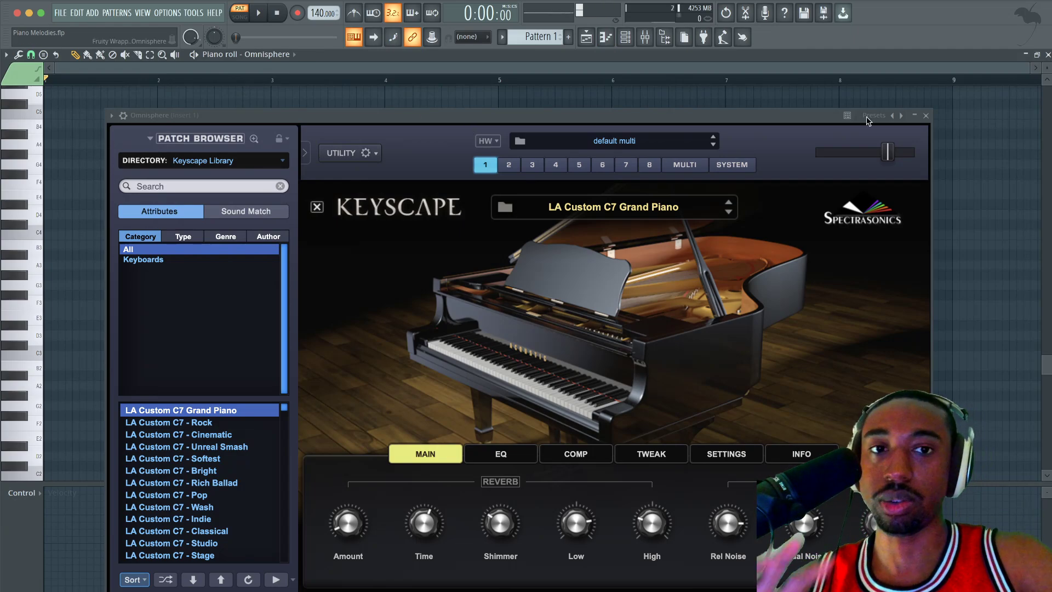
left_click(928, 117)
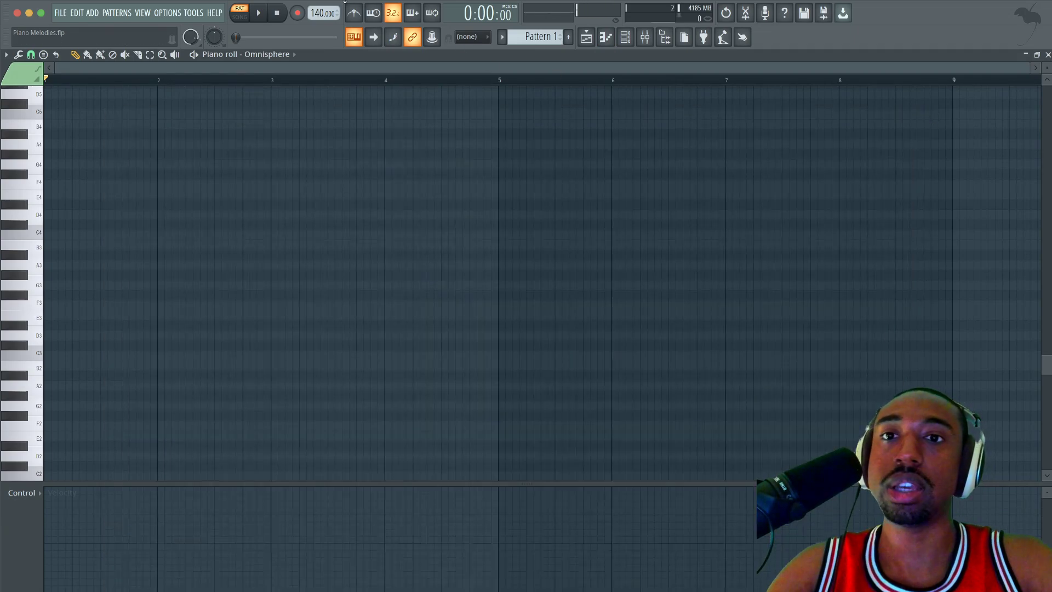
Step: Set the project tempo to 180 BPM, turn on the metronome, and briefly run playback
mouse_move(319, 13)
left_mouse_down()
mouse_move(320, 39)
mouse_move(320, 3)
left_mouse_up()
key("space")
key("space")
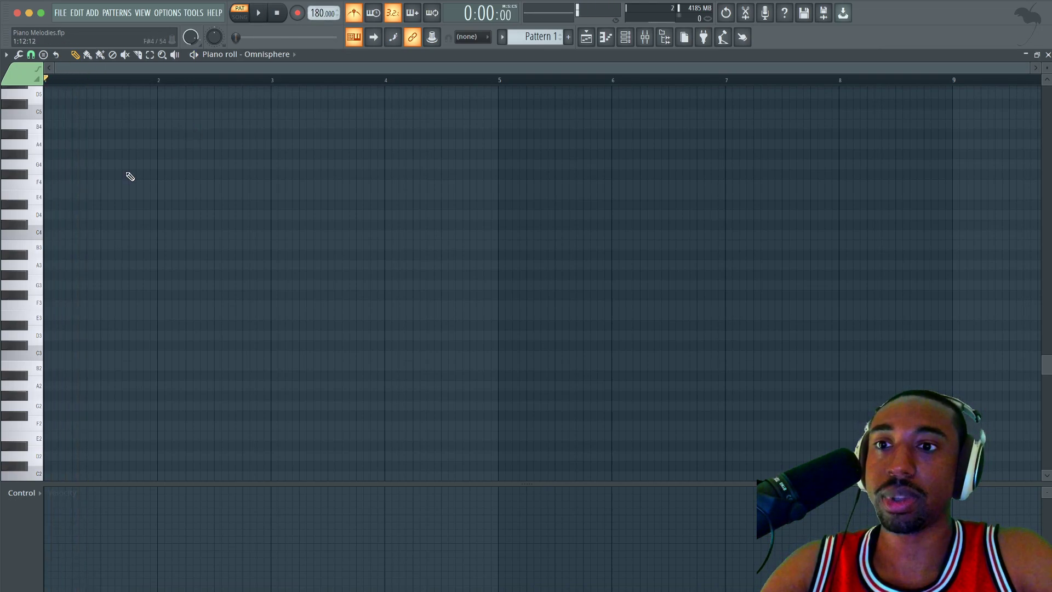
Step: Draw a one-bar G4 note at the start of bar 1
scroll(64, 200, "up", 3)
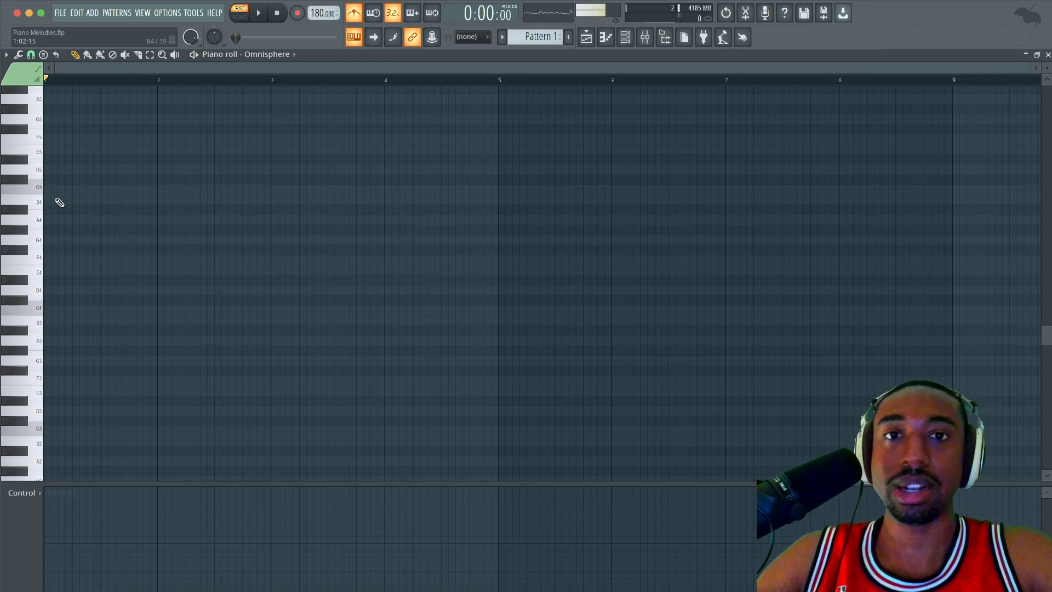
mouse_move(67, 239)
left_mouse_down()
mouse_move(46, 240)
mouse_move(157, 239)
left_mouse_up()
mouse_move(38, 305)
left_mouse_down()
mouse_move(37, 268)
mouse_move(27, 282)
left_mouse_up()
left_click(40, 272)
mouse_move(68, 241)
left_mouse_down()
mouse_move(66, 285)
mouse_move(59, 236)
left_mouse_up()
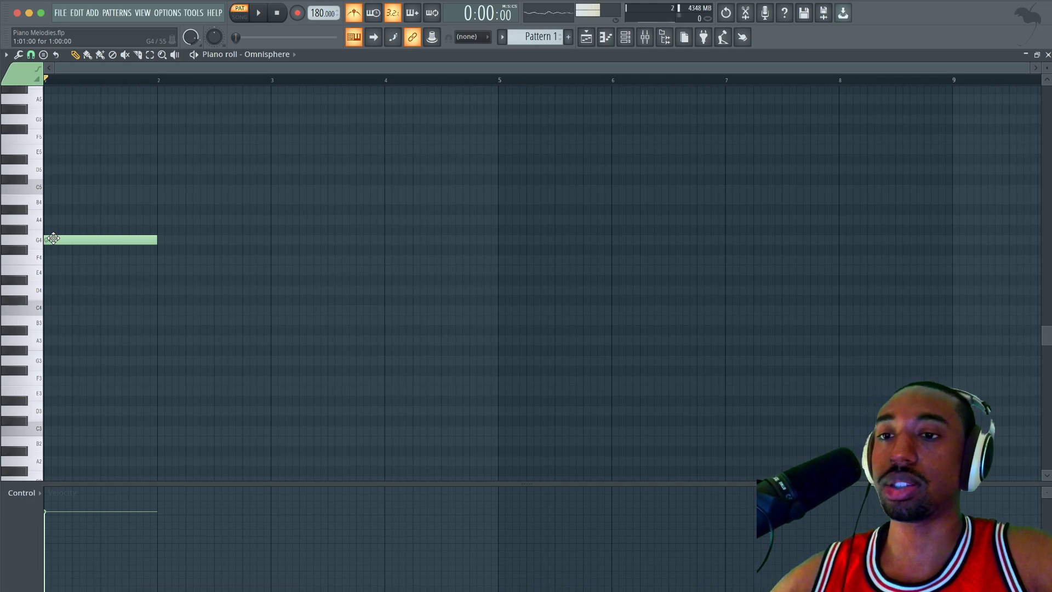
left_click(53, 238)
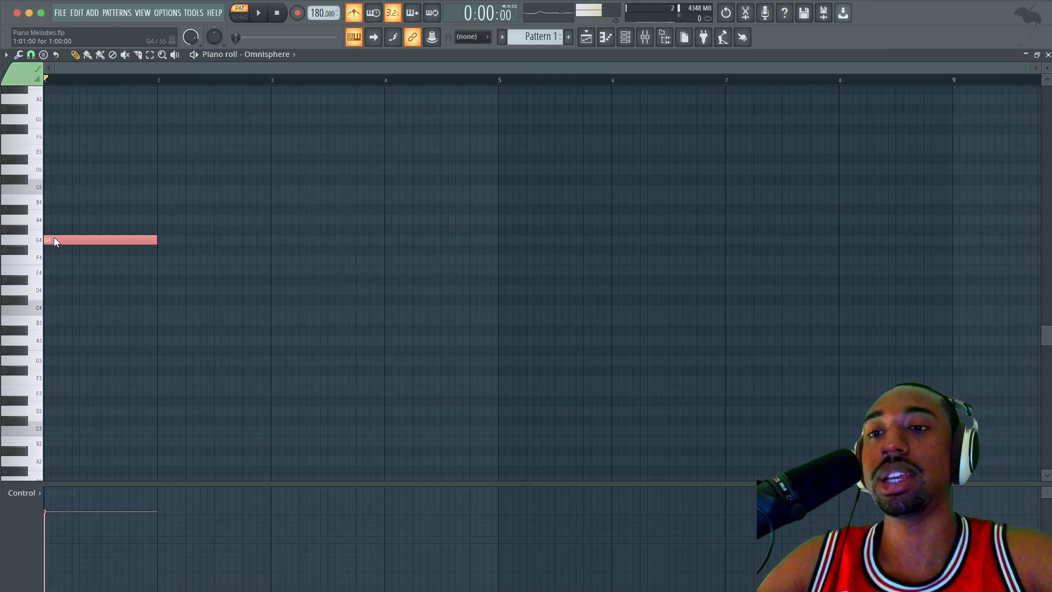
Step: Replace the G4 note with a one-bar E5 note at the start of bar 1
key("e")
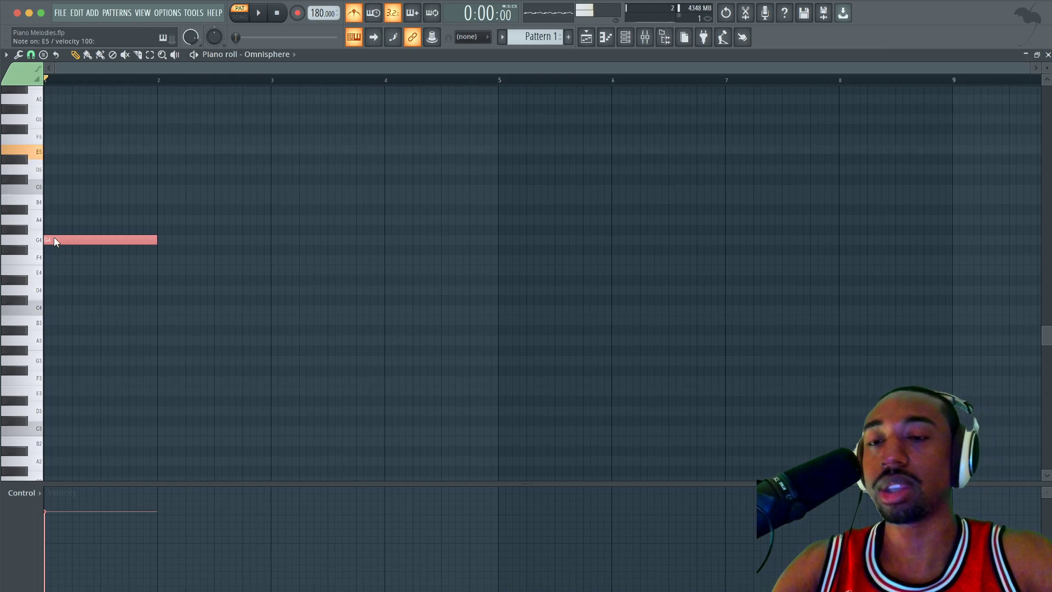
left_click(52, 152)
scroll(49, 150, "up", 3)
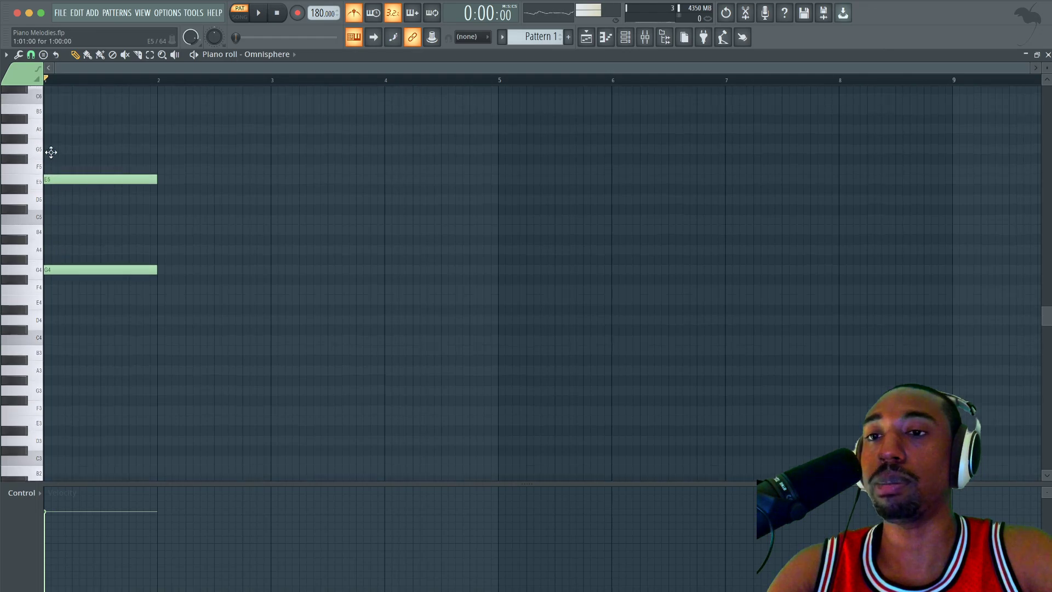
right_click(77, 315)
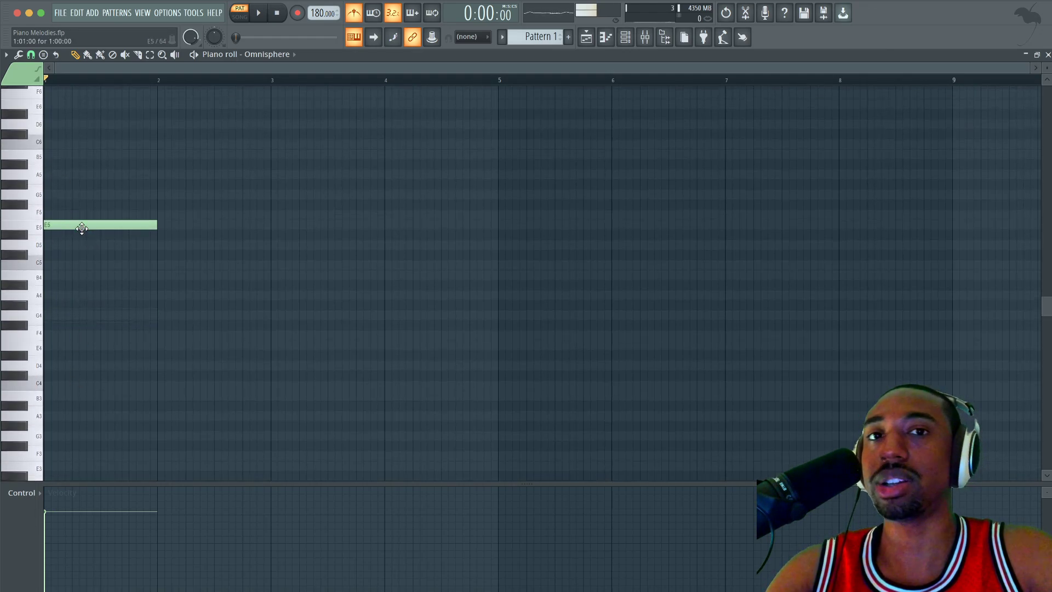
Step: Build a minor chord on the E5 note by adding one-bar G5 and B5 notes, and play it back
left_click(82, 228)
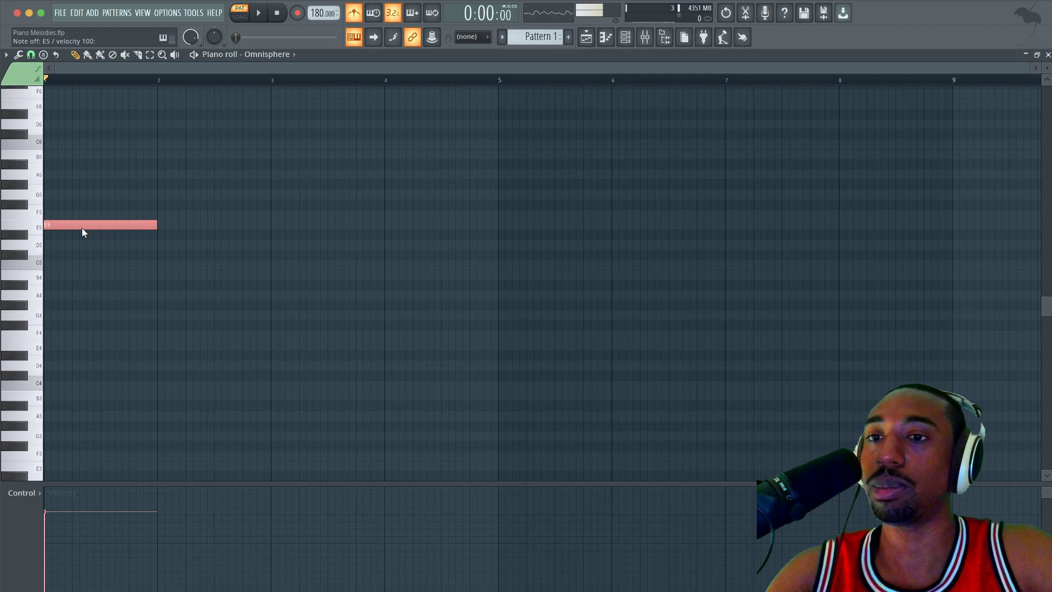
left_click(81, 228)
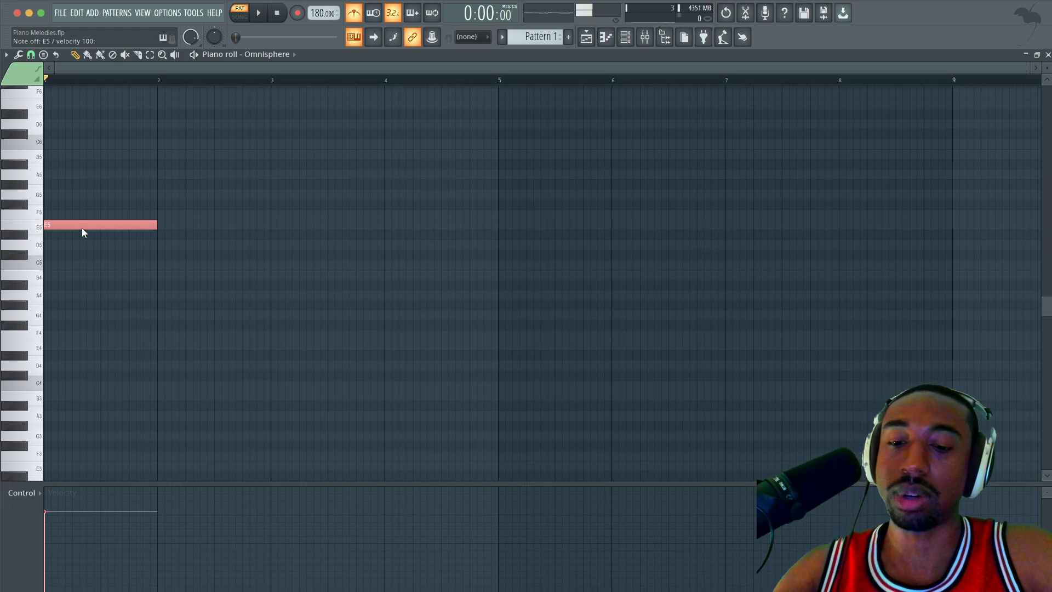
left_click(39, 227, "ctrl")
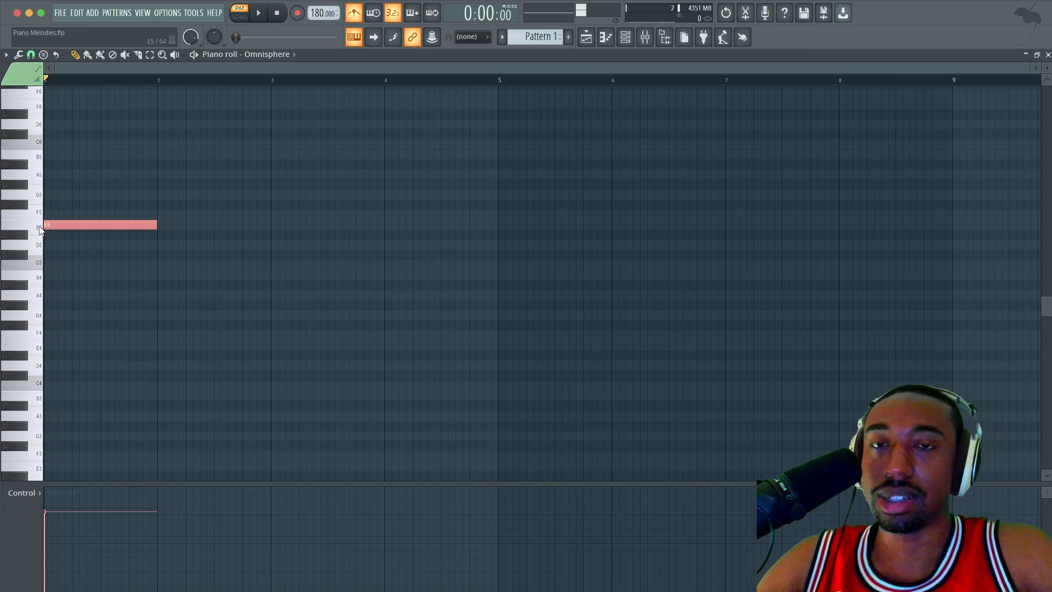
left_click(39, 227)
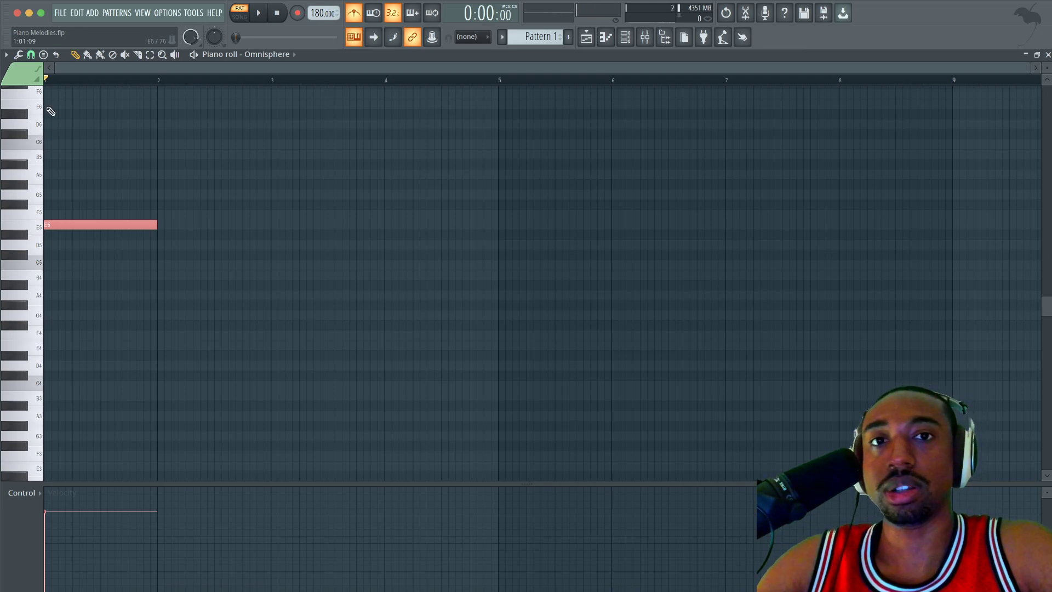
left_click(42, 229)
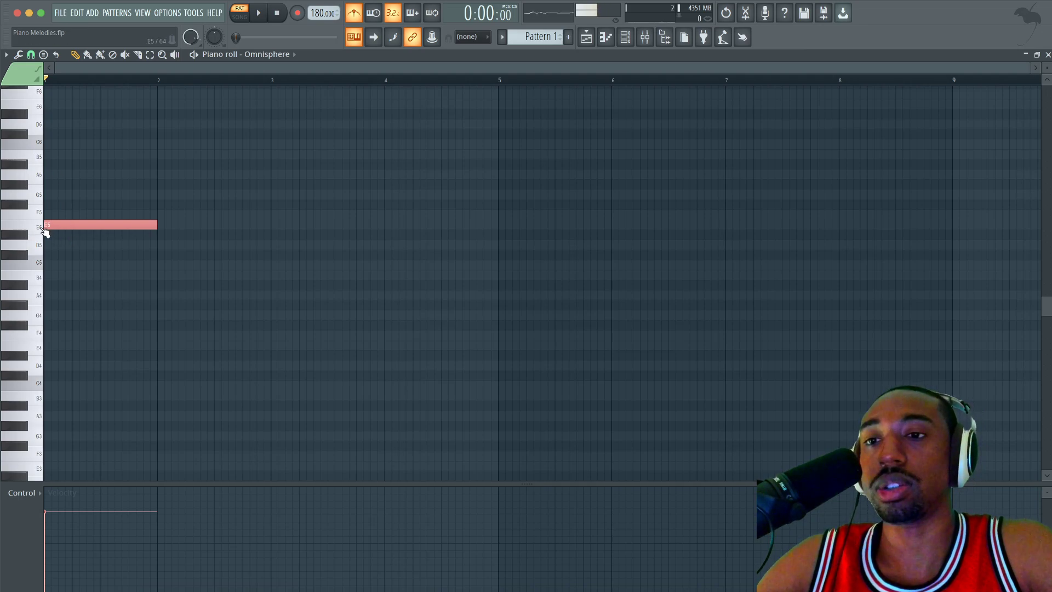
left_click(42, 228)
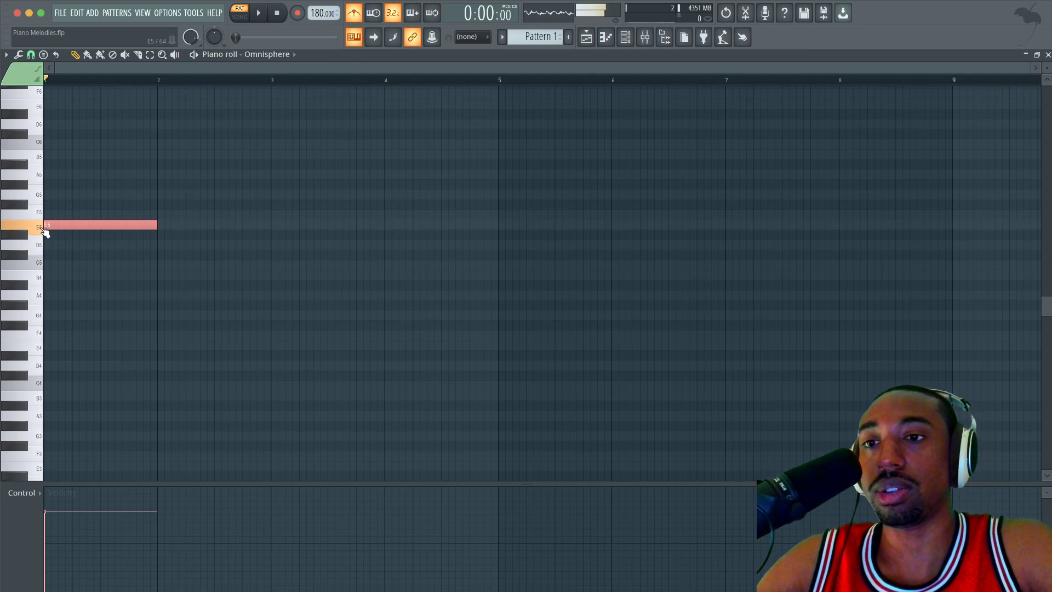
left_click(42, 200)
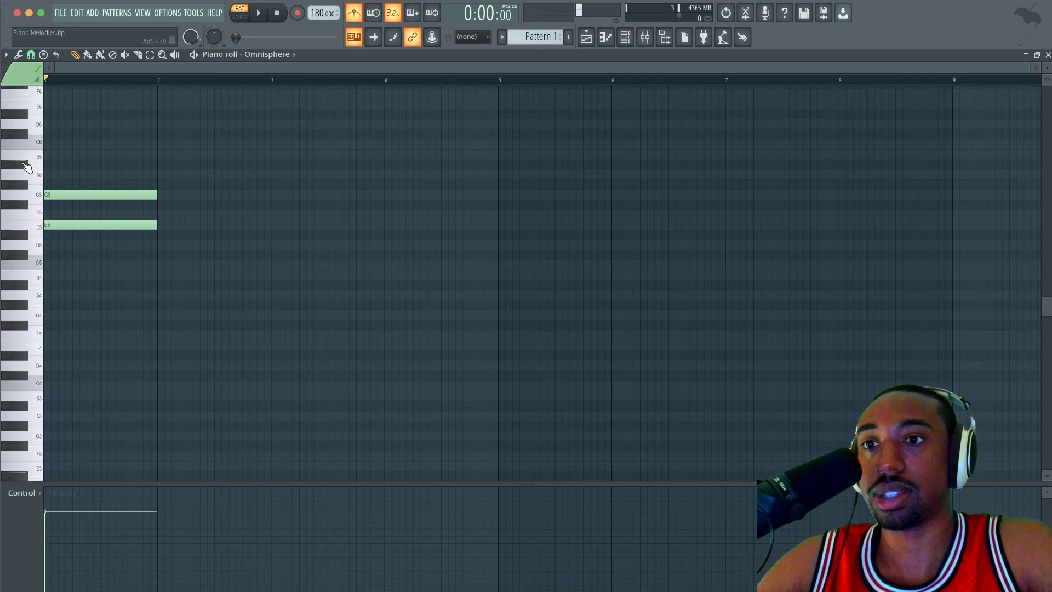
left_click(19, 158)
key("space")
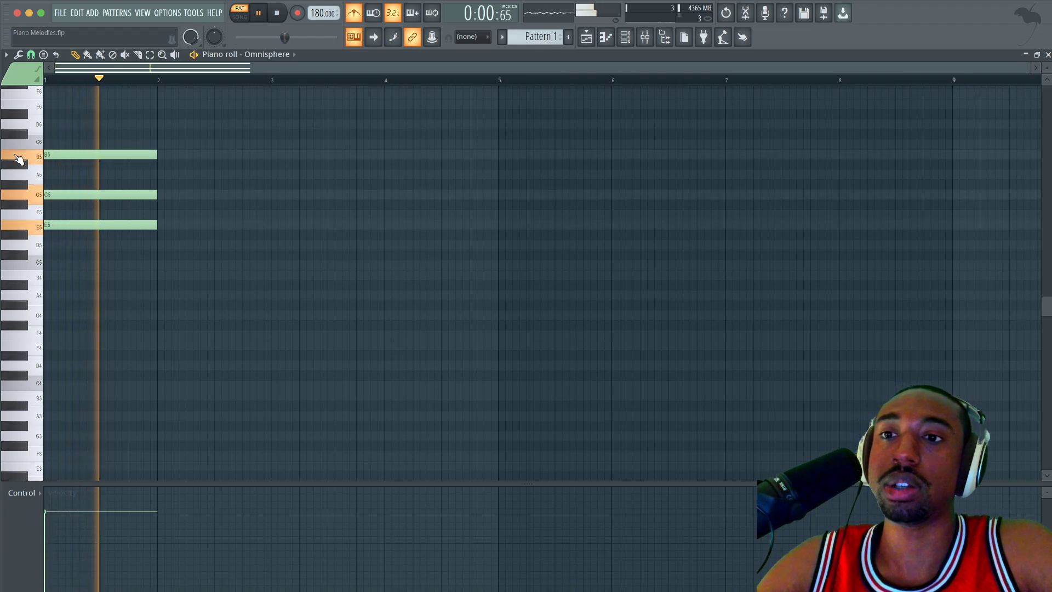
key("space")
Step: Transpose the three-note E minor chord down one octave and play it back
key("super+Down")
key("space")
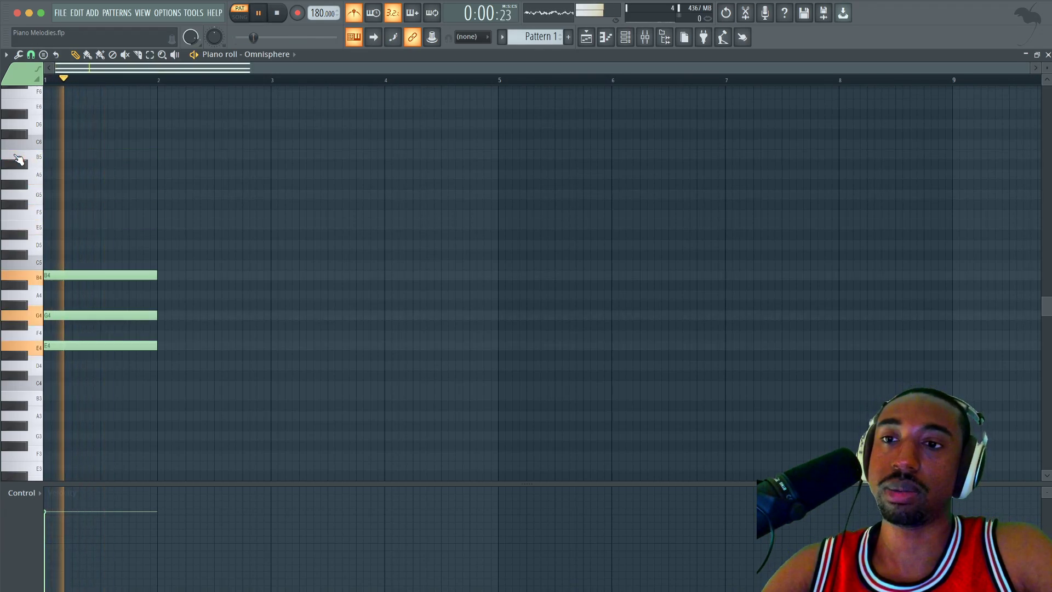
key("space")
Step: Delete the B4, G4 and E4 notes to empty the piano roll
right_click(94, 275)
right_click(91, 315)
right_click(88, 346)
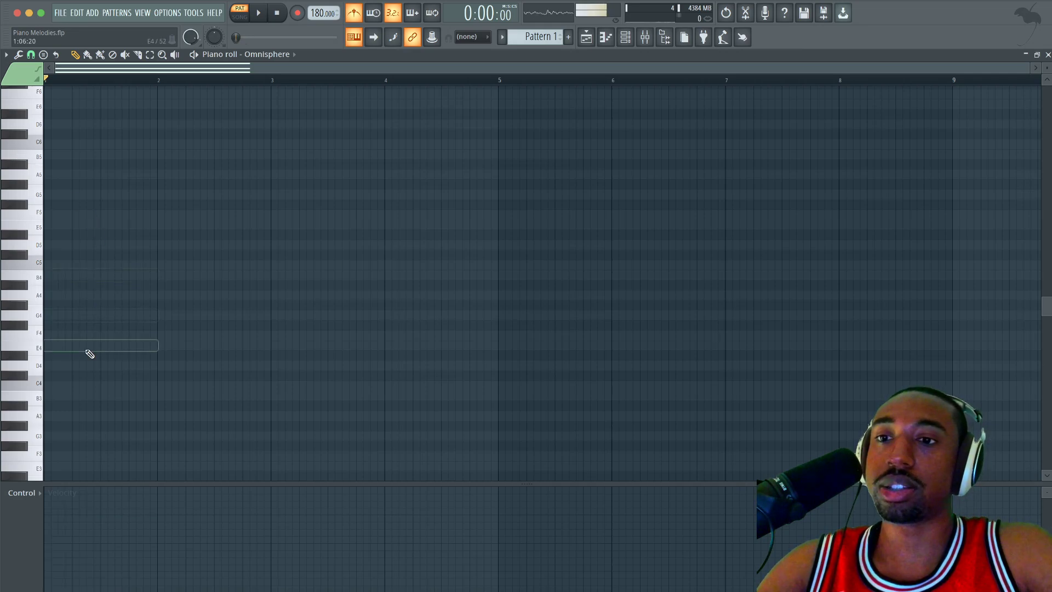
Step: Build a one-bar G minor chord in bar 1 from G4, A#4 and D5, and play it back
left_click(67, 316)
key("ctrl+a")
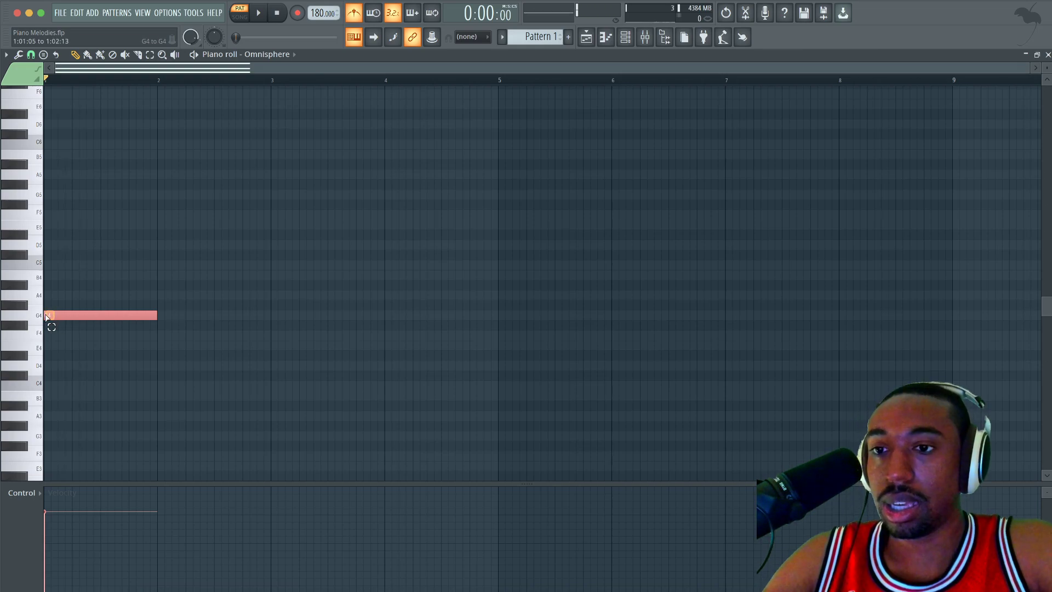
left_click(47, 318, "ctrl")
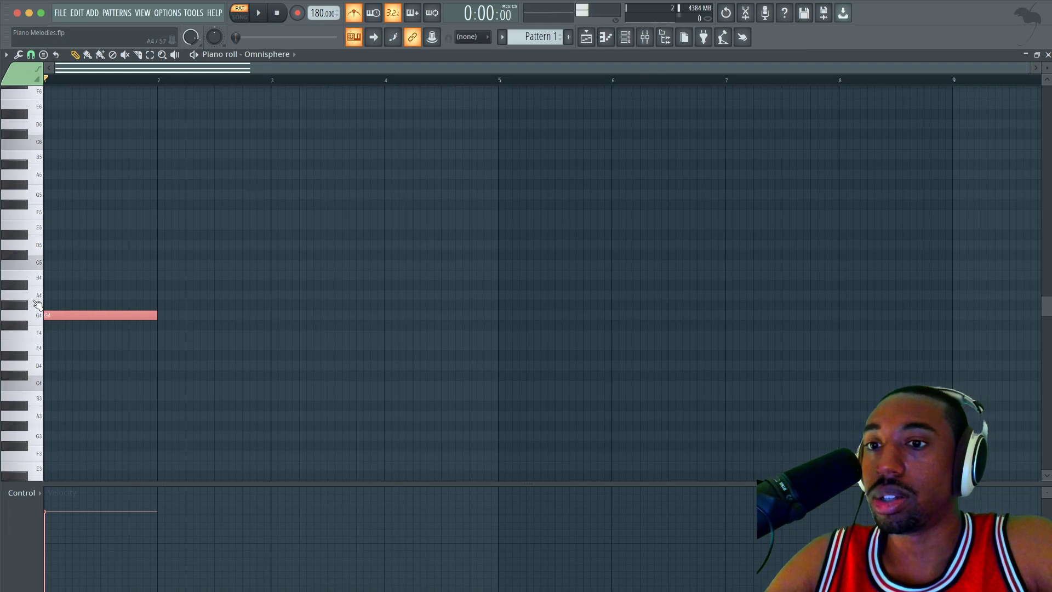
left_click(51, 285)
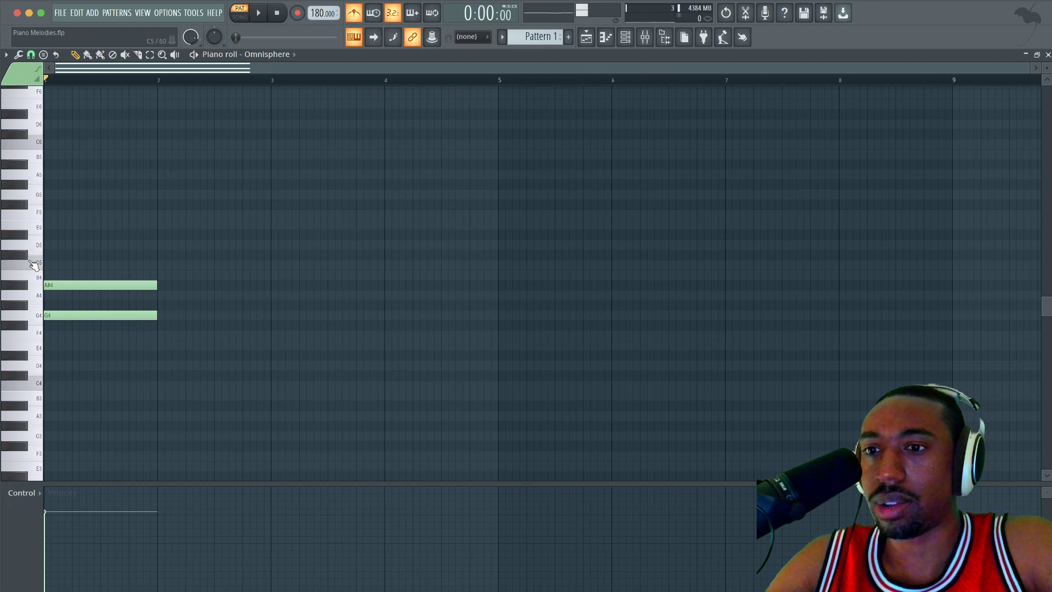
left_click(47, 246)
key("space")
key("space")
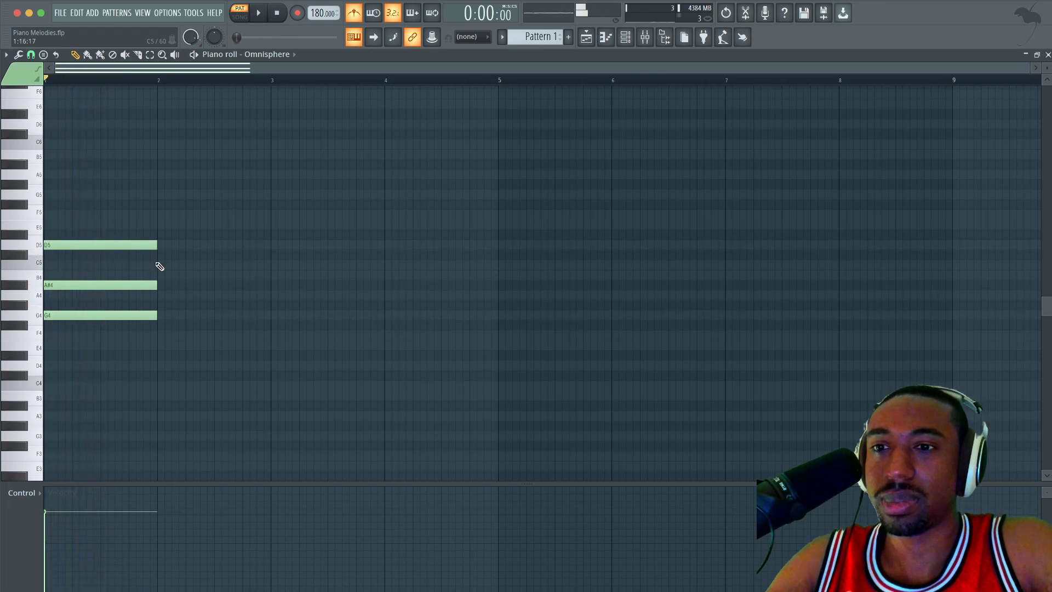
key("space")
key("space")
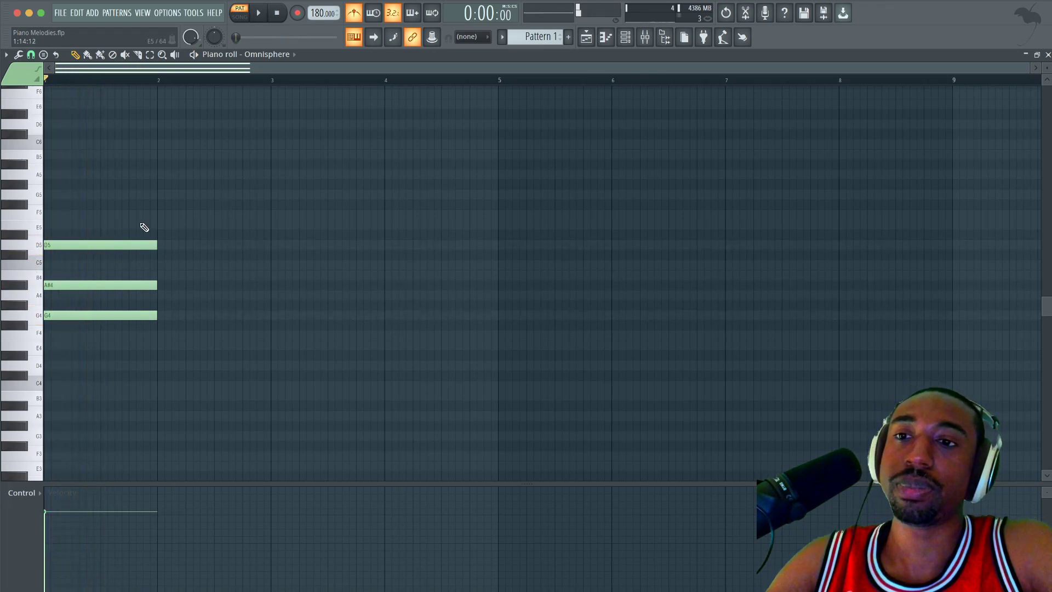
Step: Raise the whole chord one semitone to G#4, B4 and D#5, and play it back
key("ctrl+a")
left_click_drag(75, 243, 76, 233)
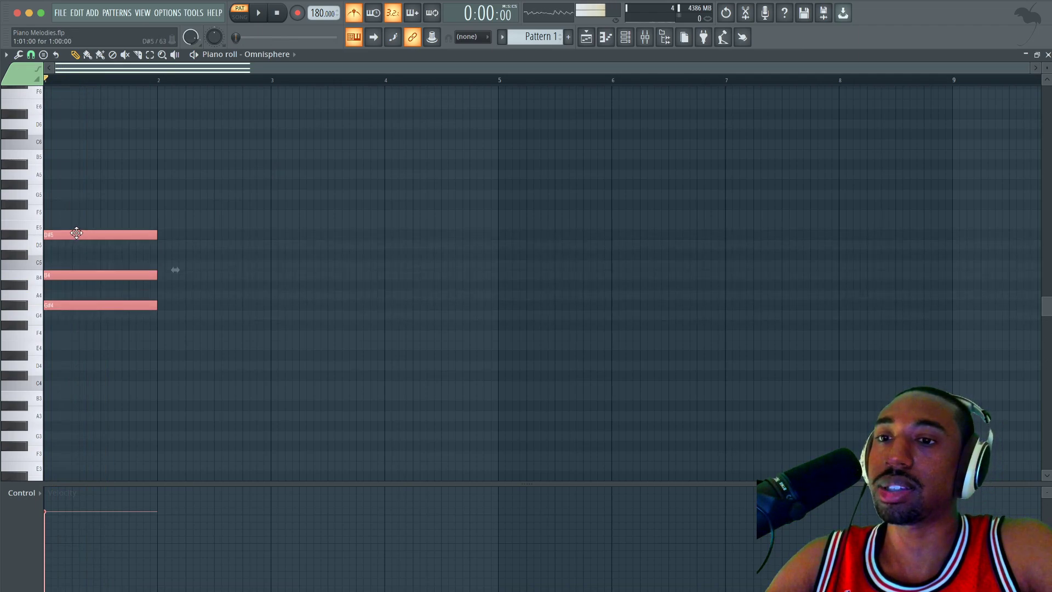
left_click(193, 224)
key("space")
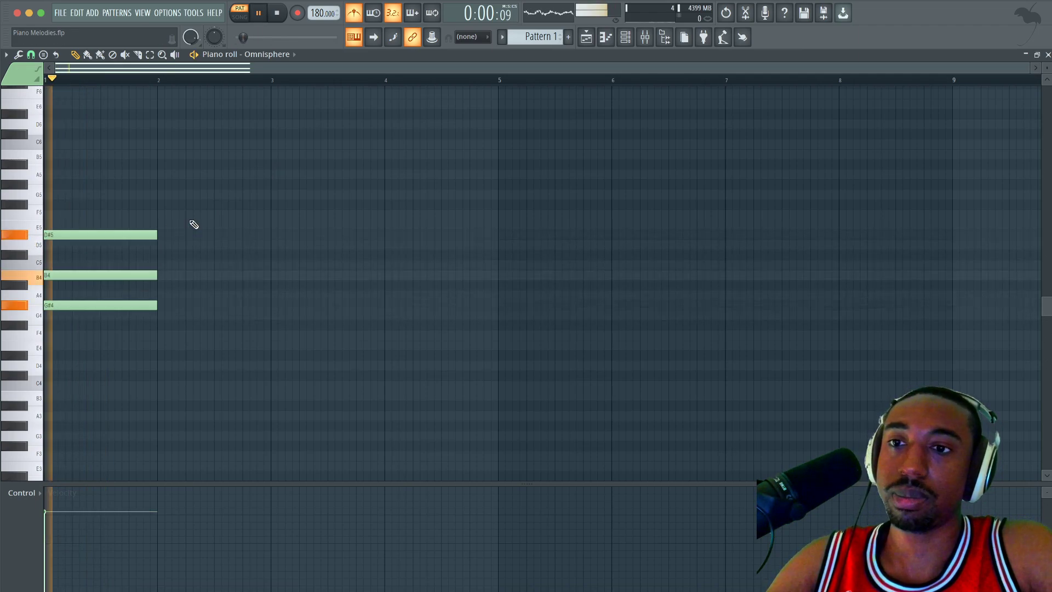
key("space")
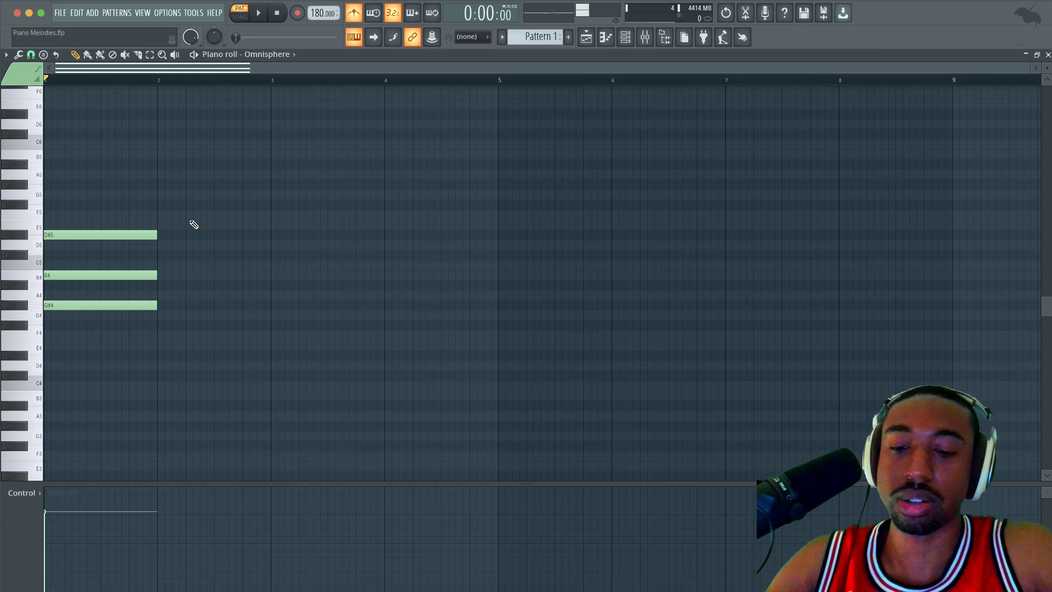
key("space")
key("space")
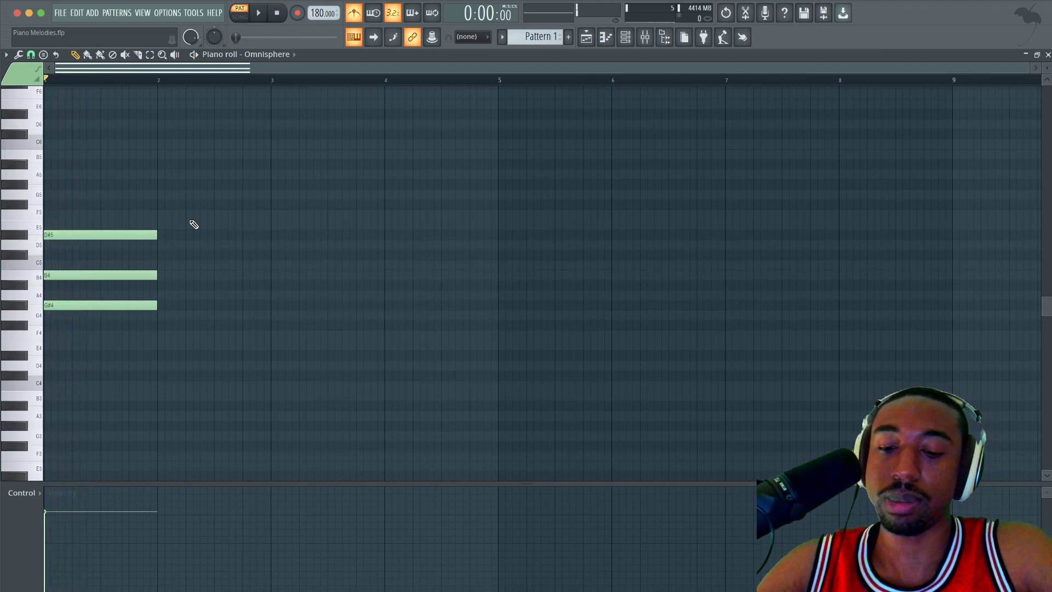
Step: Audition the G# minor chord one octave lower, and return it to its original octave for another playback
key("ctrl+Down")
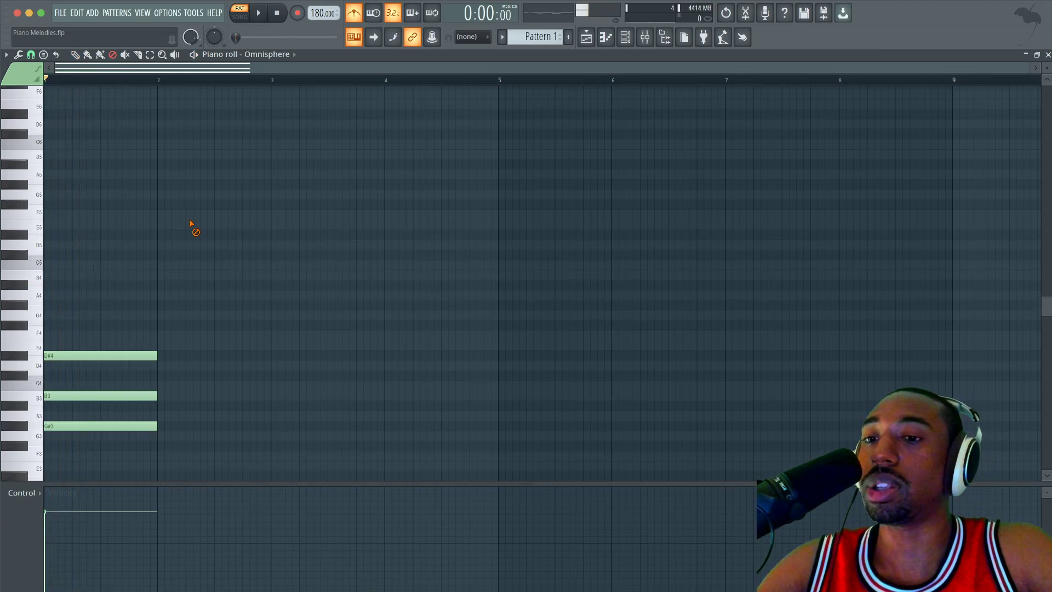
key("space")
key("space")
key("ctrl+Up")
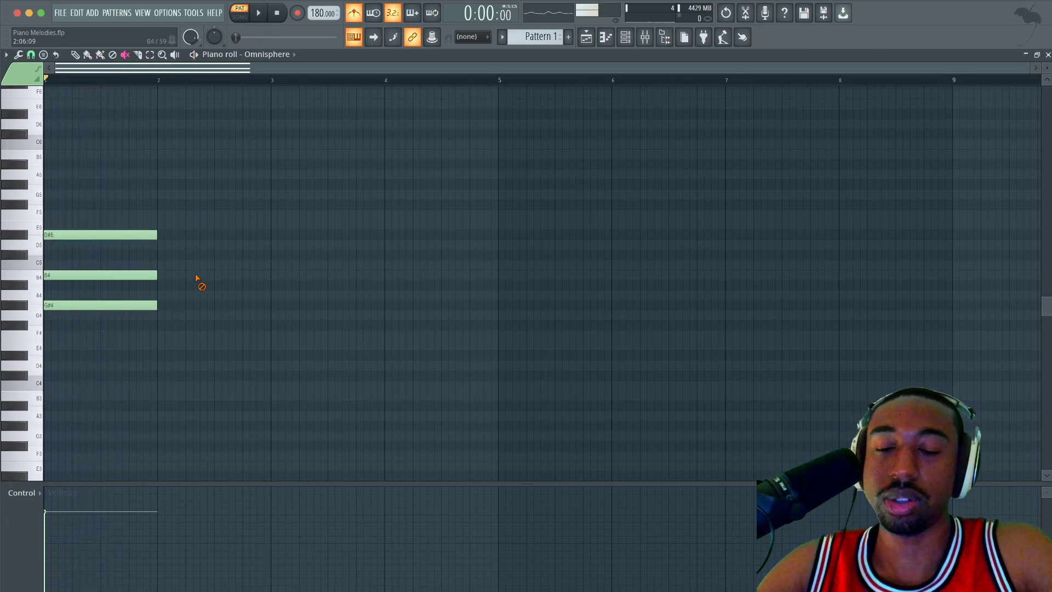
key("space")
key("space")
key("p")
key("space")
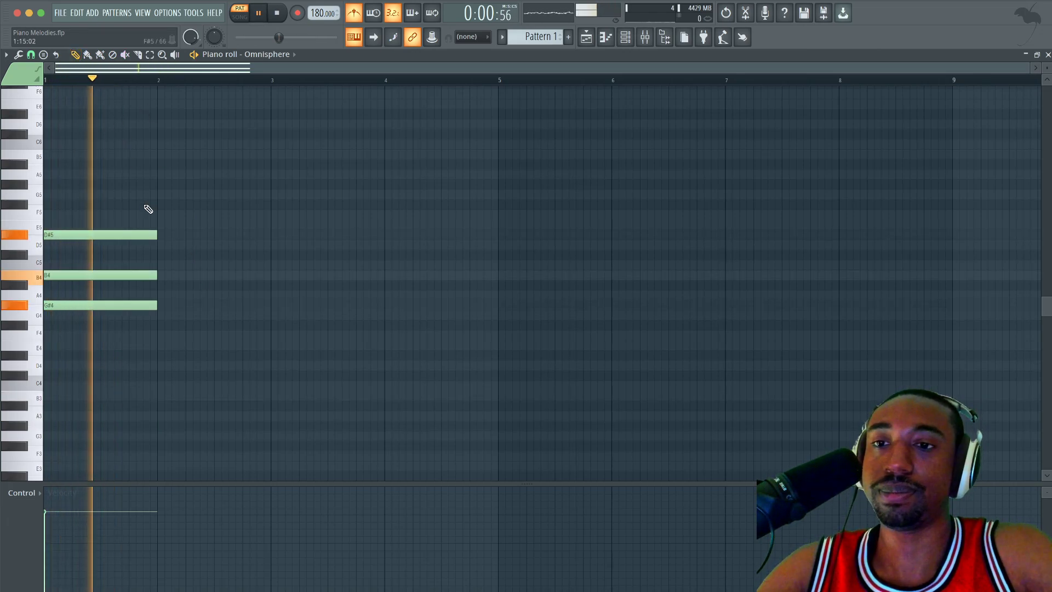
key("space")
Step: Lengthen all three chord notes to two bars, ending at the start of bar 3
key("ctrl+a")
left_click(163, 309)
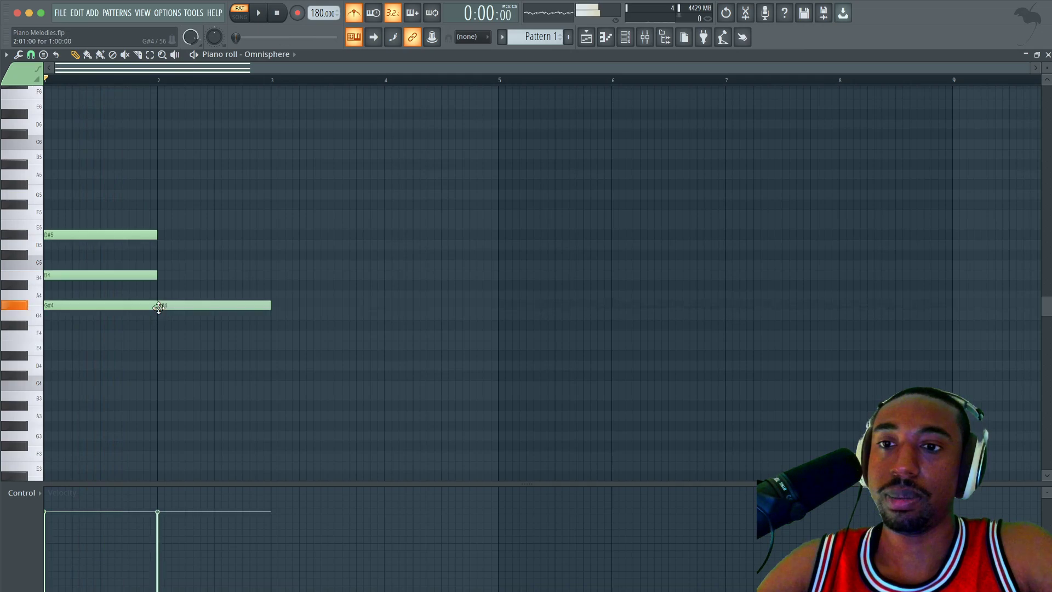
right_click(176, 308)
key("ctrl+a")
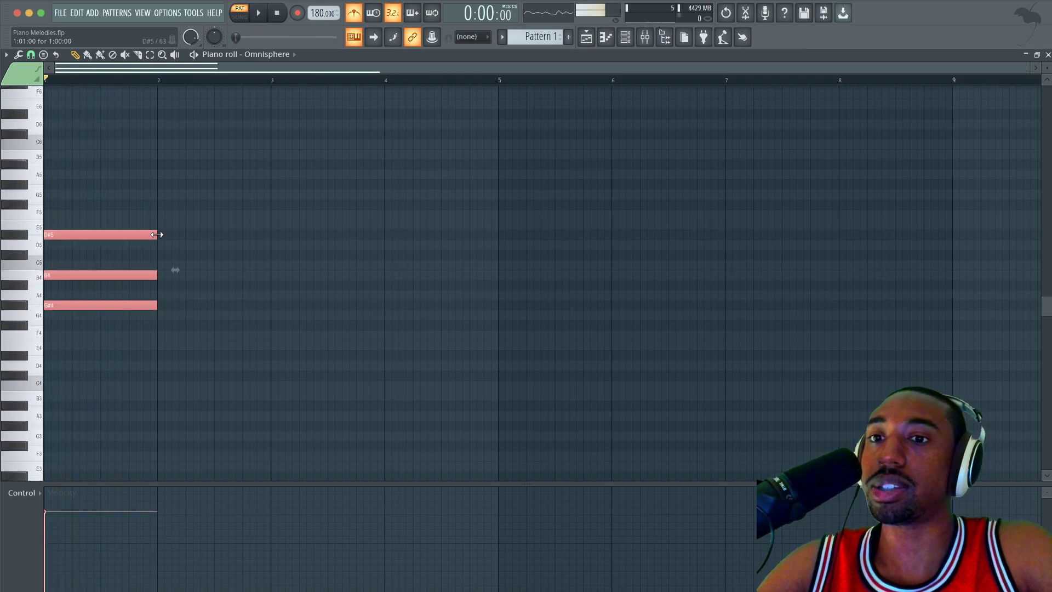
left_click_drag(157, 234, 270, 246)
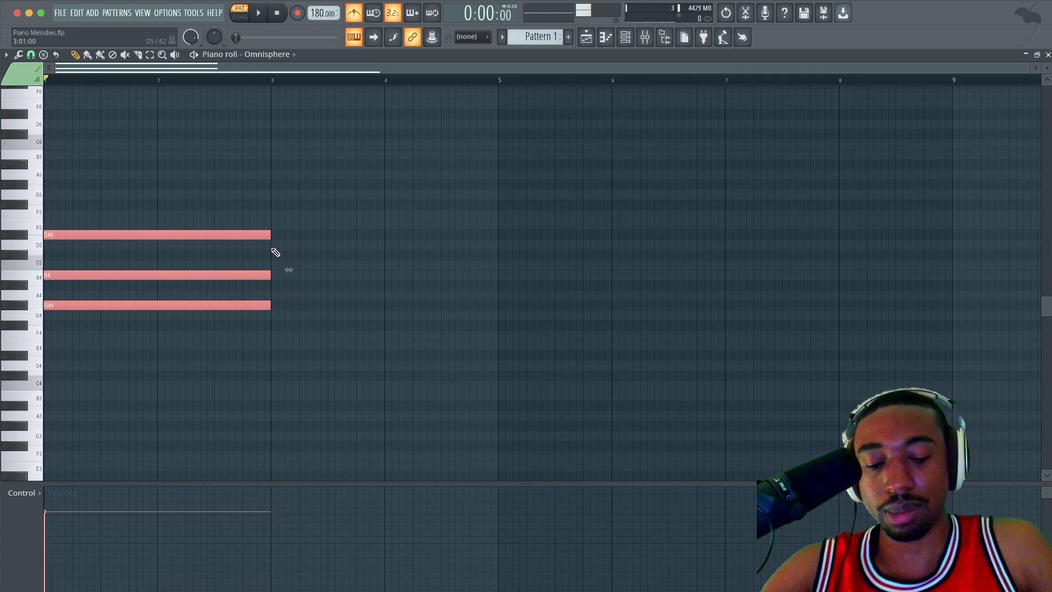
Step: Add a two-bar A#4 note from the start of bar 1 to the G# minor chord and play it back
left_click(300, 250, "ctrl")
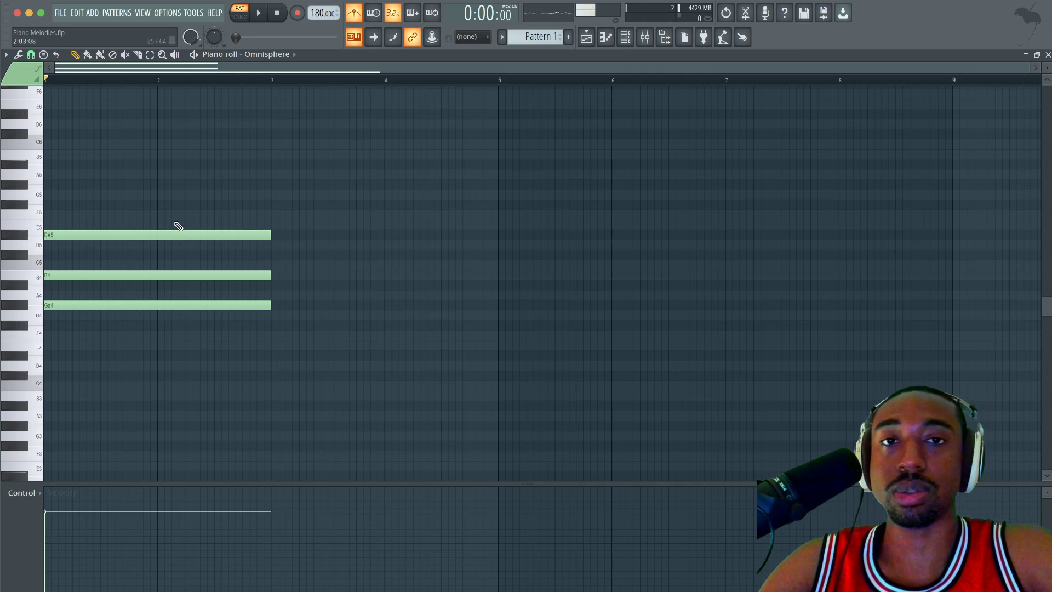
key("space")
key("space")
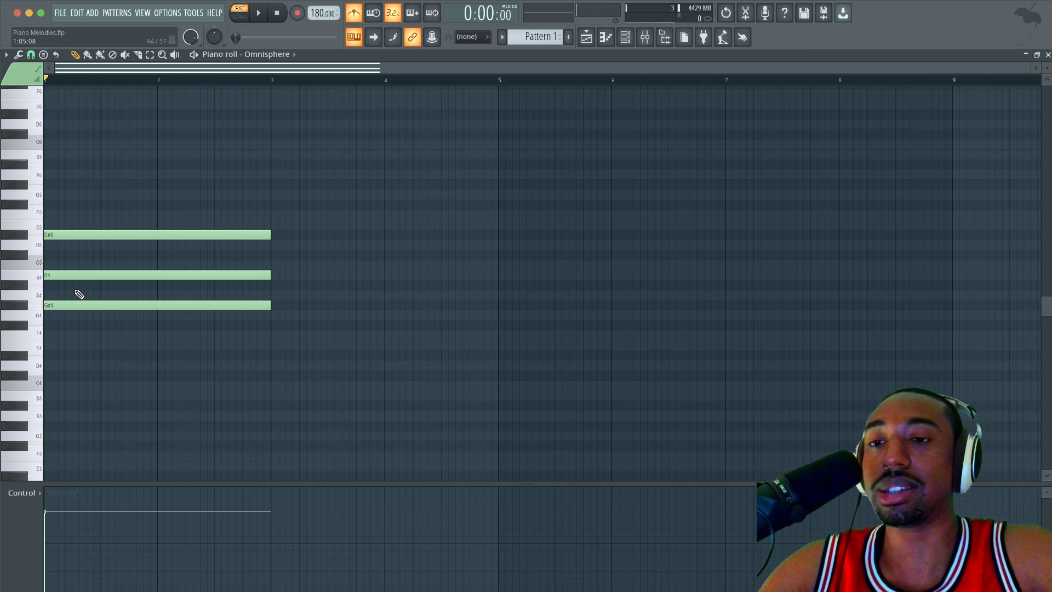
left_click(49, 286)
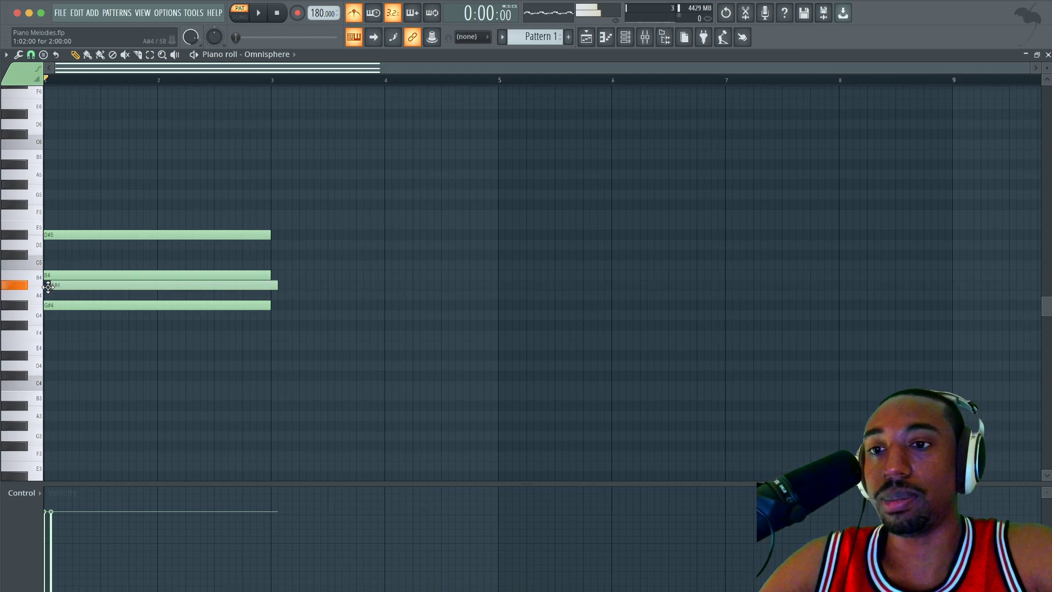
left_click_drag(48, 285, 41, 286)
key("space")
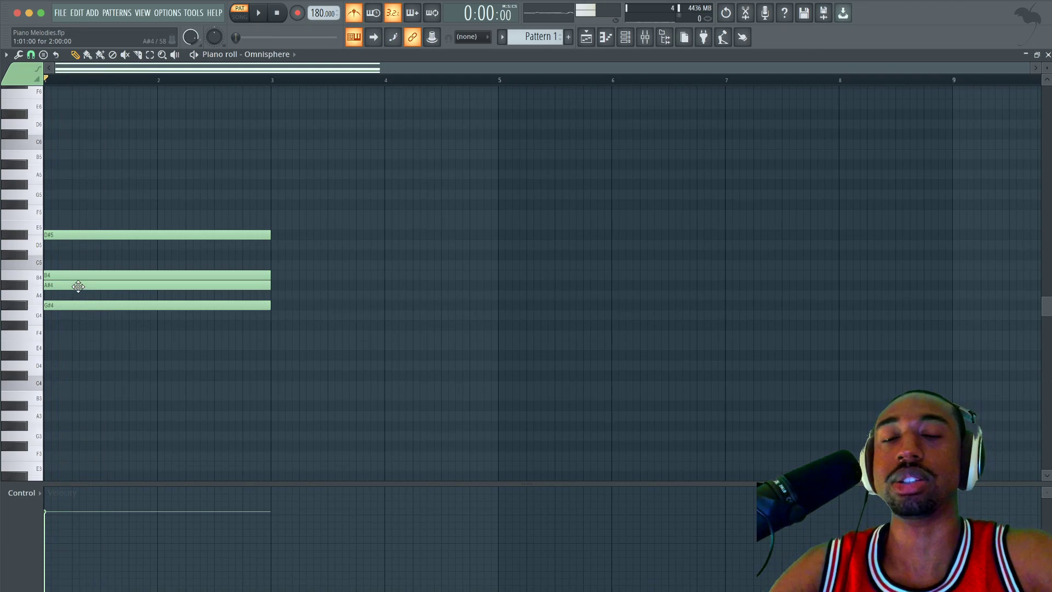
key("space")
key("space")
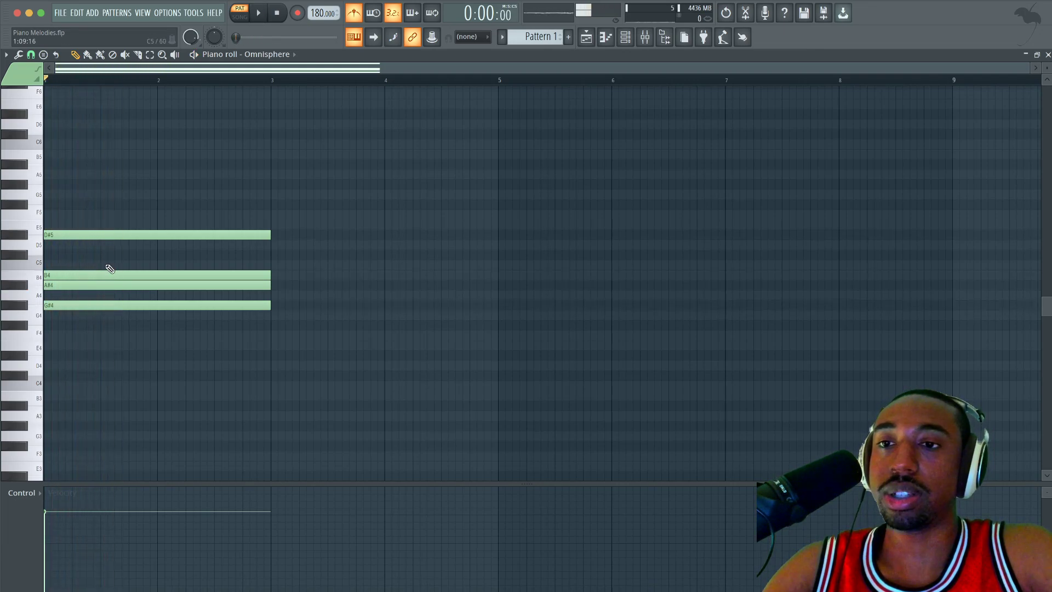
Step: Add a two-bar G#3 bass note under the chord from the start of bar 1 and play it back
scroll(109, 269, "up", 3)
scroll(104, 289, "down", 2)
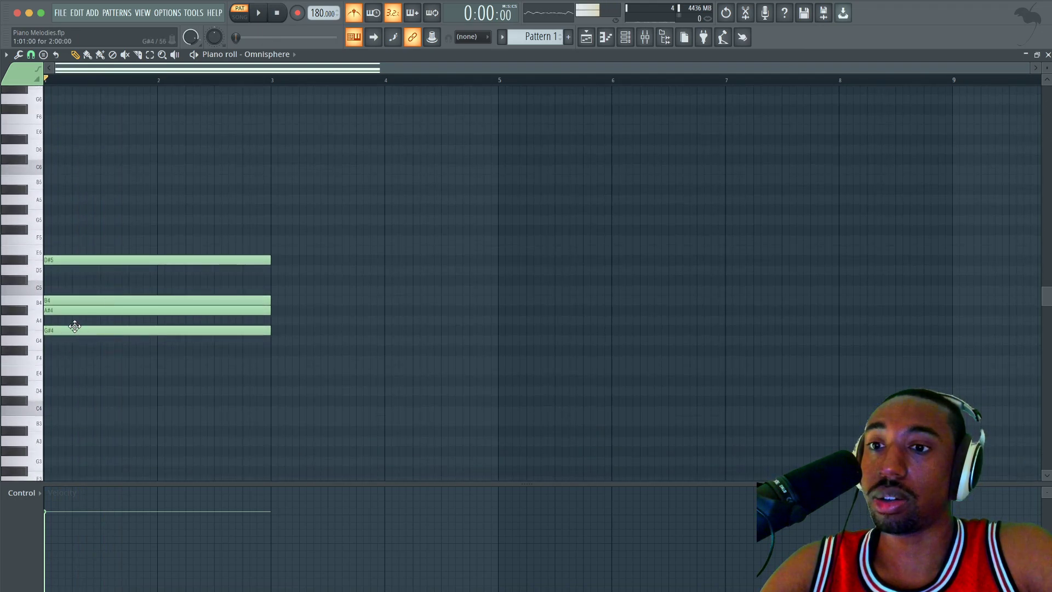
left_click(74, 327)
scroll(70, 377, "down", 2)
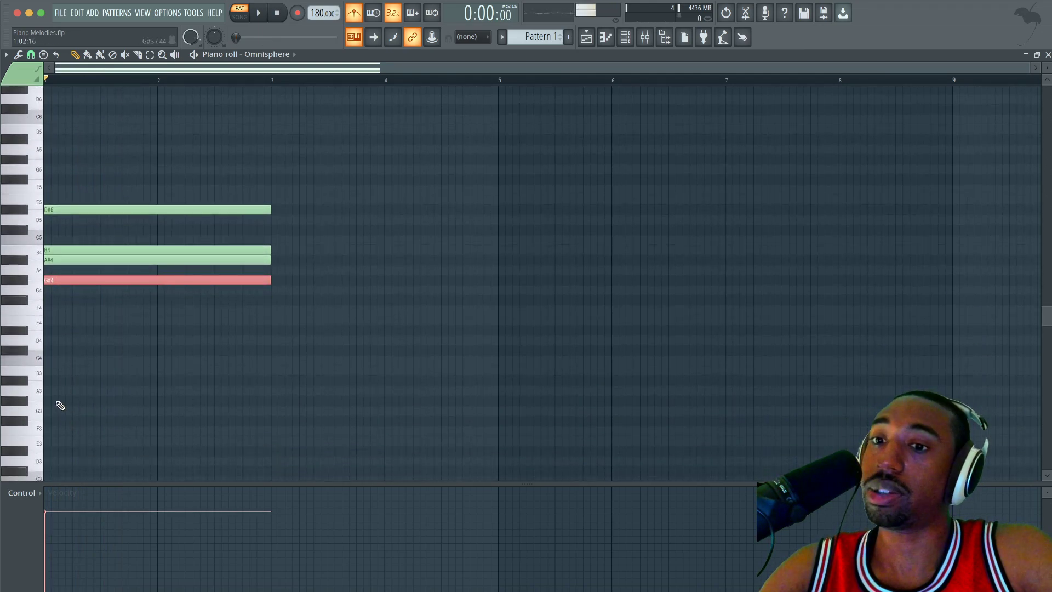
left_click(58, 403)
scroll(110, 385, "down", 1)
key("space")
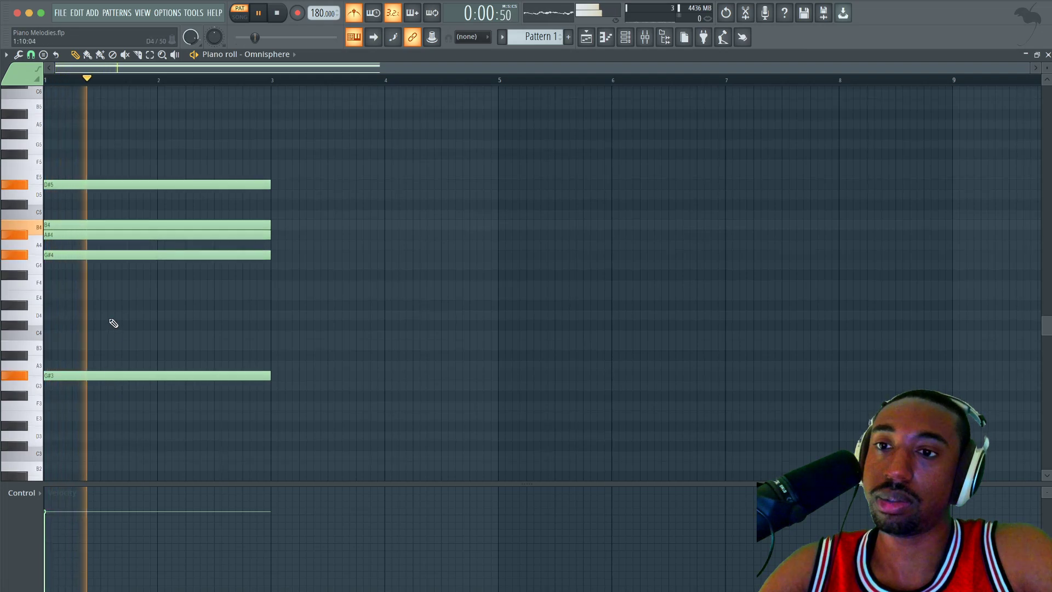
key("space")
Step: Audition the five-note chord with the G#3 bass note several times
left_click(86, 256)
left_click(79, 375)
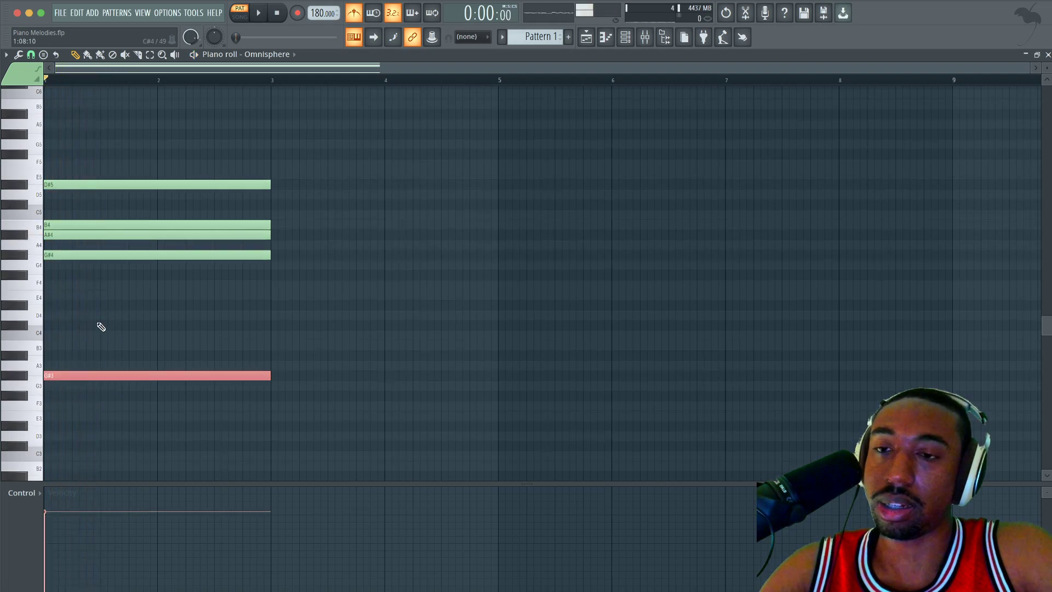
key("space")
scroll(99, 326, "up", 2)
key("space")
scroll(124, 244, "up", 1)
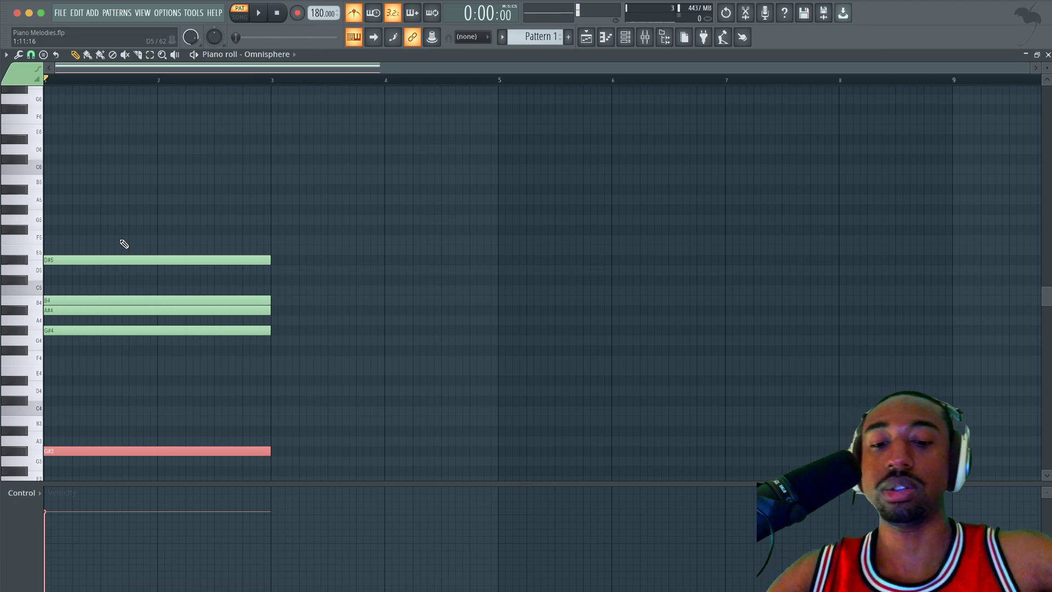
key("space")
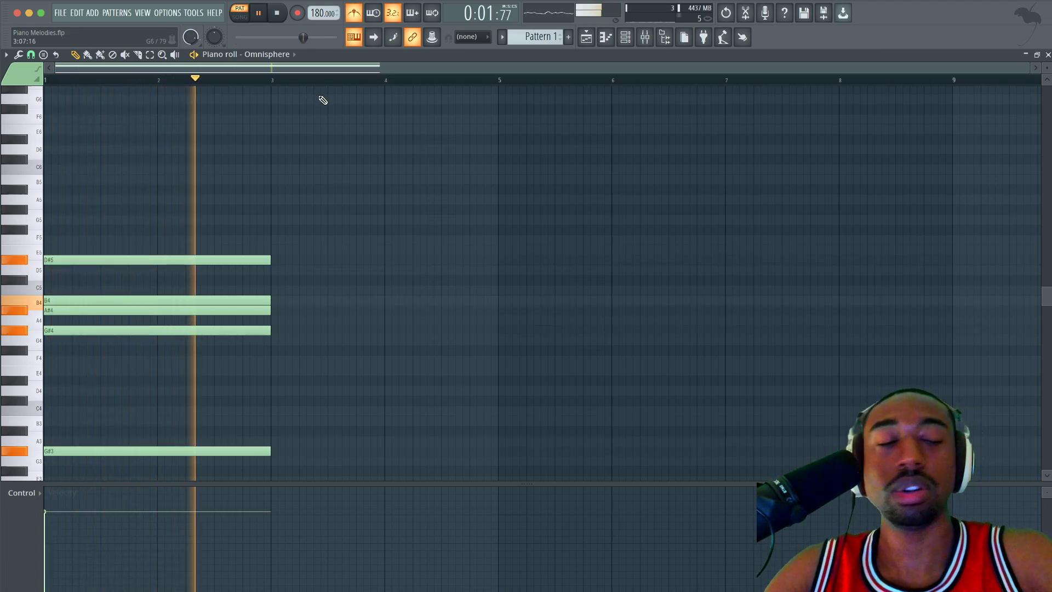
key("space")
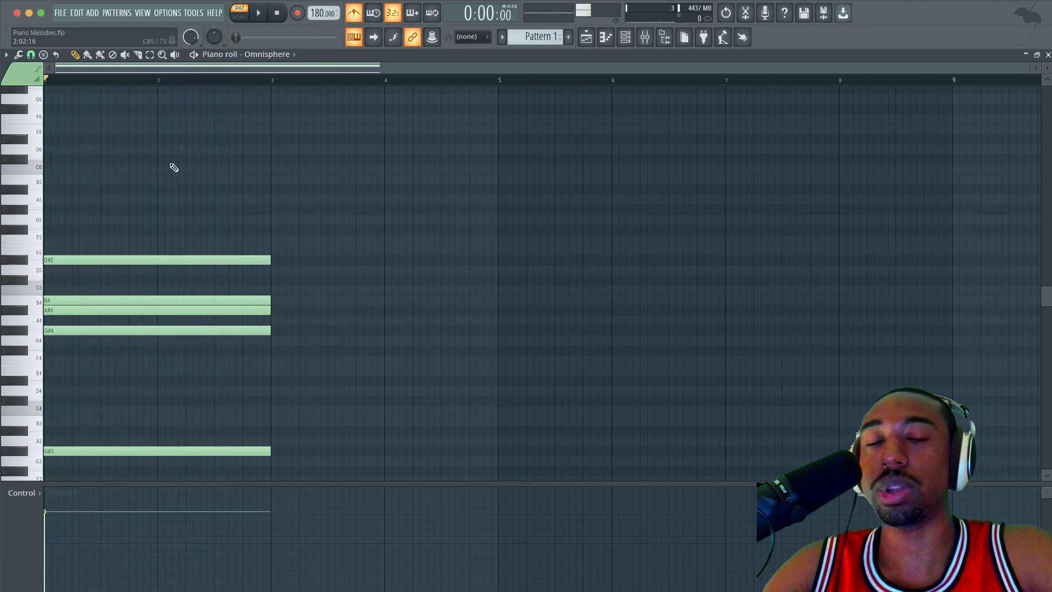
key("space")
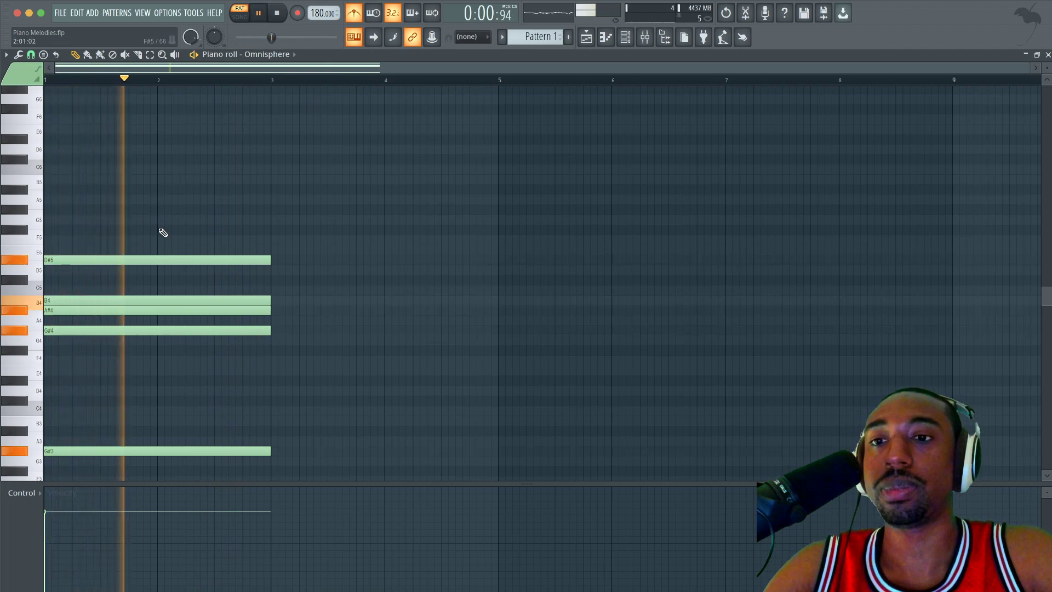
key("space")
key("space")
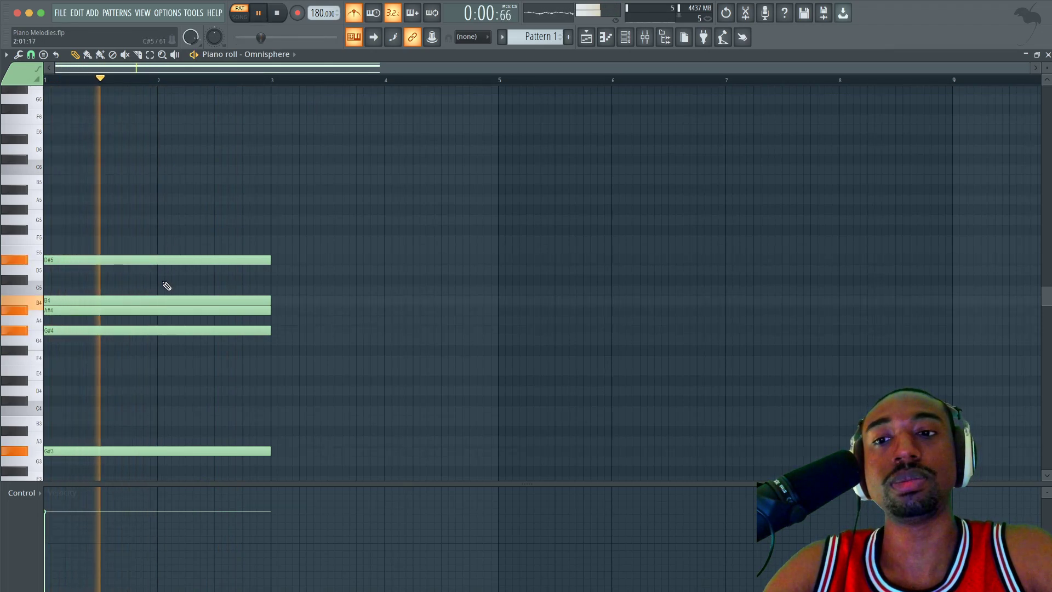
key("space")
Step: Shorten the chord's G#4 to one bar and add consecutive quarter-bar notes G#4, A#4, B4 and F#5 across bar 2
left_click(161, 279)
left_click_drag(161, 279, 161, 330)
left_click(145, 330)
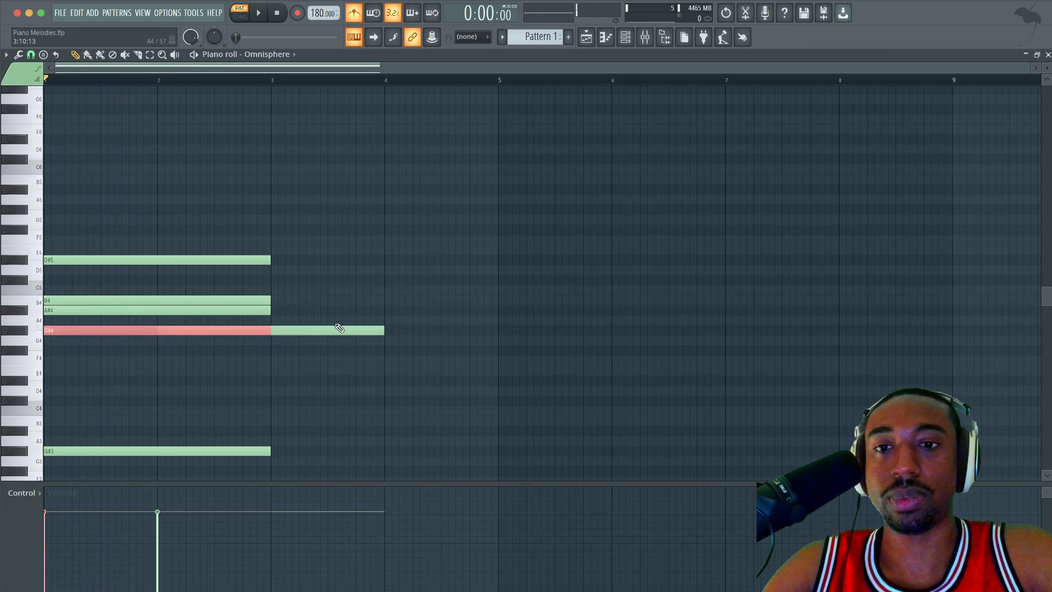
left_click_drag(270, 331, 159, 330)
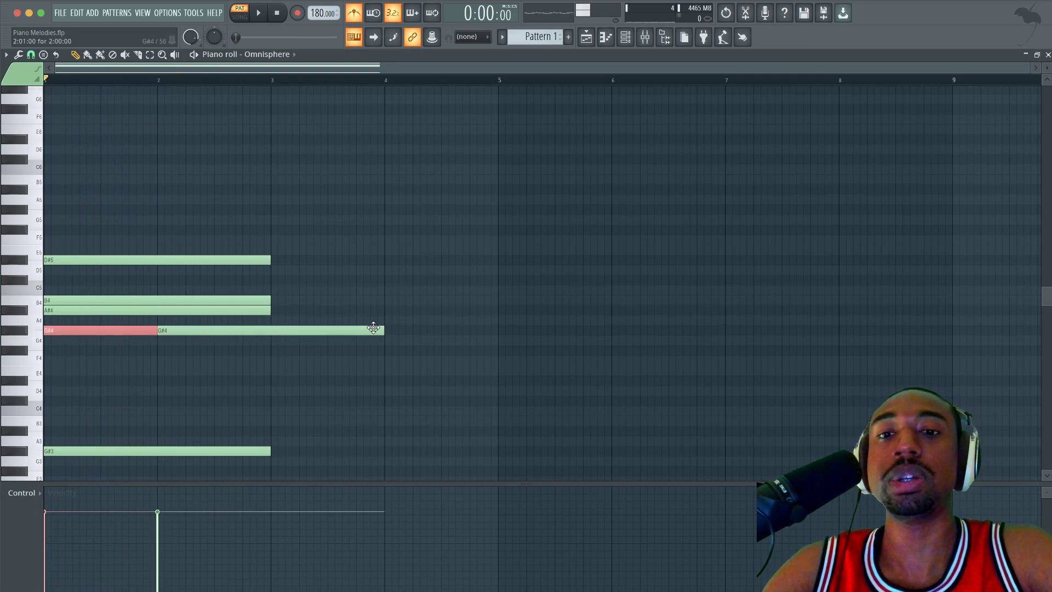
left_click_drag(384, 330, 245, 226)
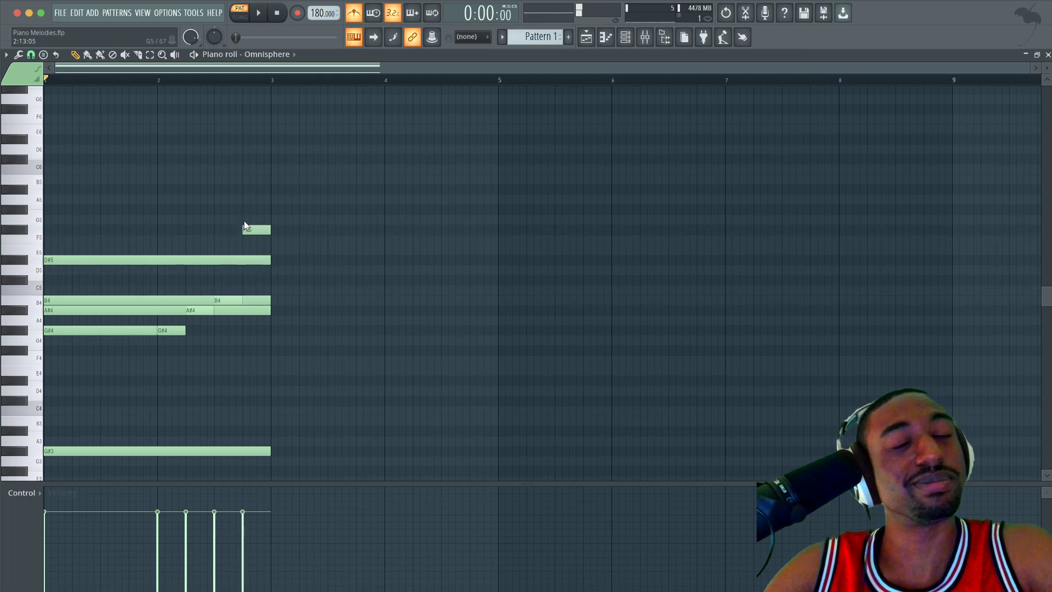
Step: Lengthen the bar 2 melody notes G#4, A#4 and B4 so they all end at the start of bar 3
left_click(226, 301, "super")
left_click(205, 300, "shift+super")
left_click(198, 311, "shift+super")
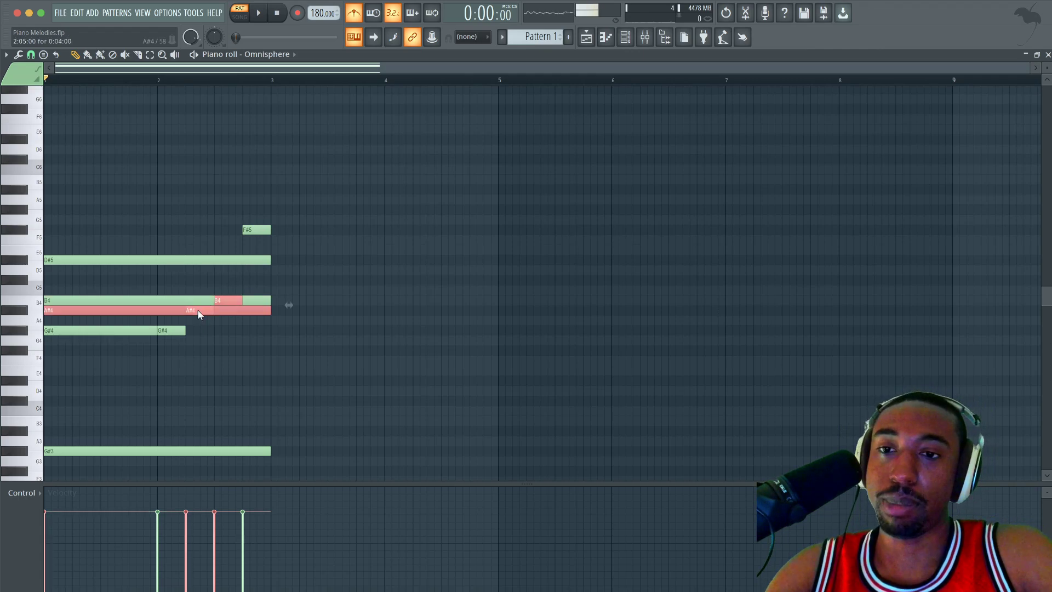
left_click(158, 312, "shift+super")
left_click(168, 332, "shift+super")
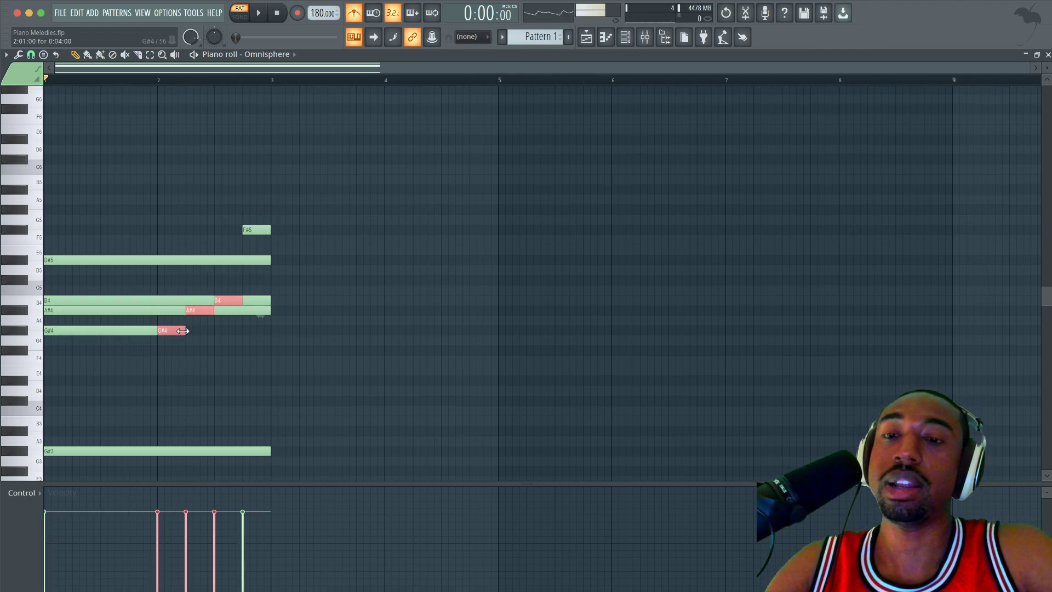
left_click_drag(182, 331, 273, 301)
left_click(237, 313)
left_click(224, 312)
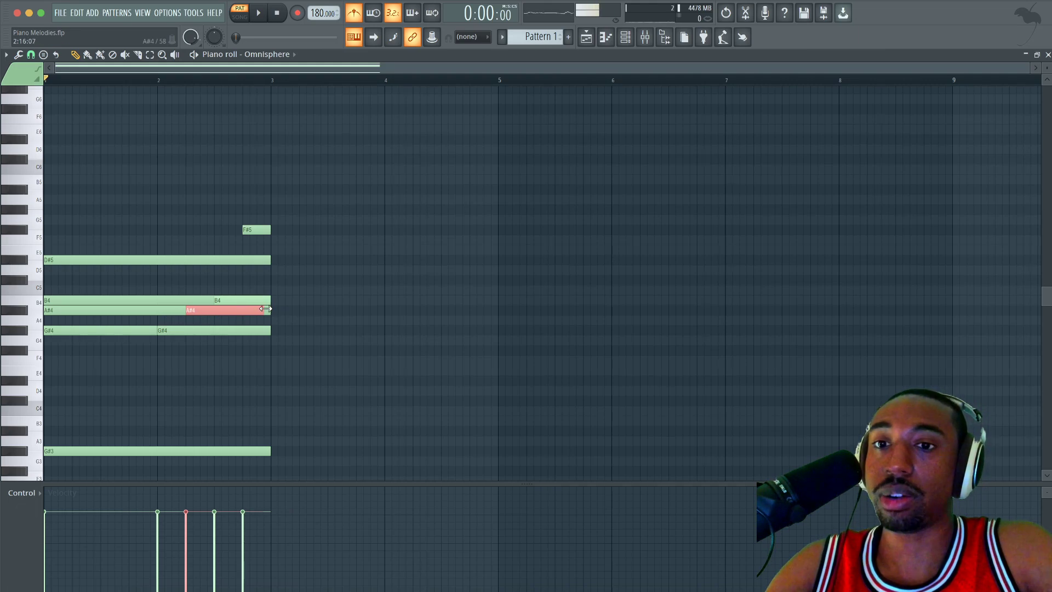
Step: Play back the chord with the overlapping melody notes from the start
key("space")
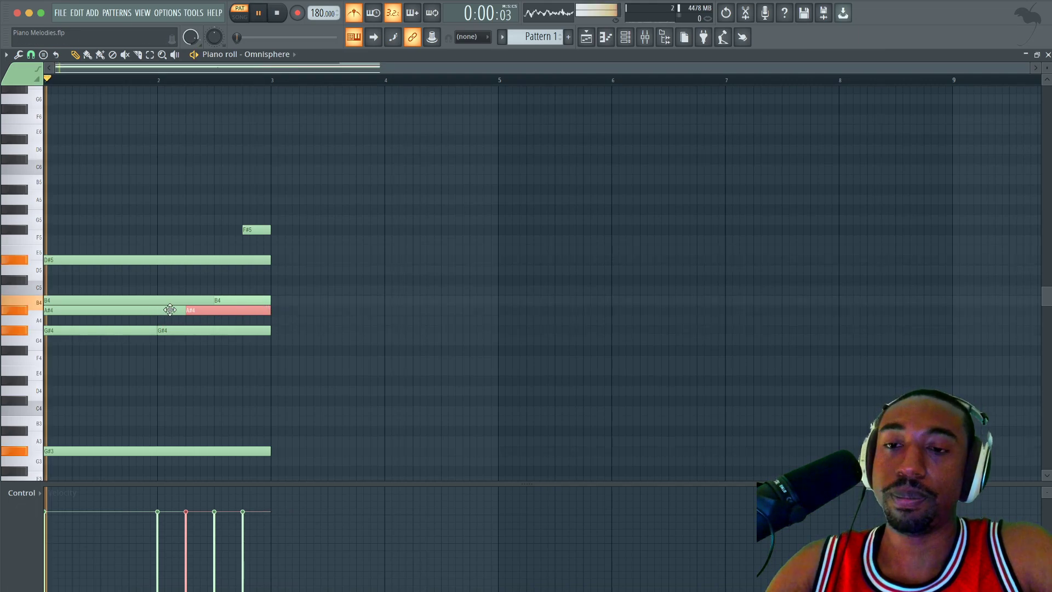
left_click(327, 283)
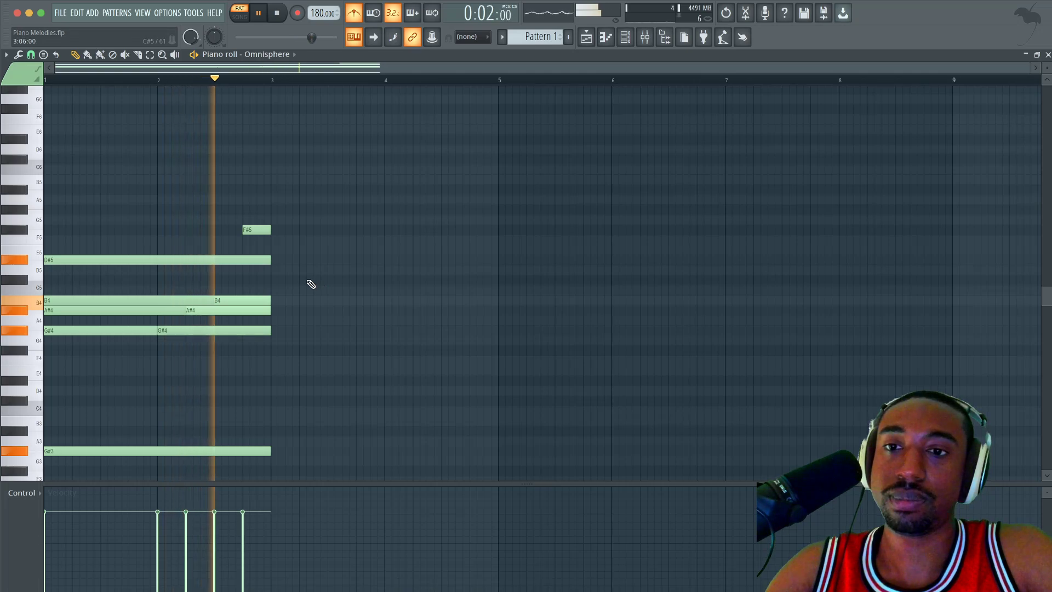
key("space")
key("space")
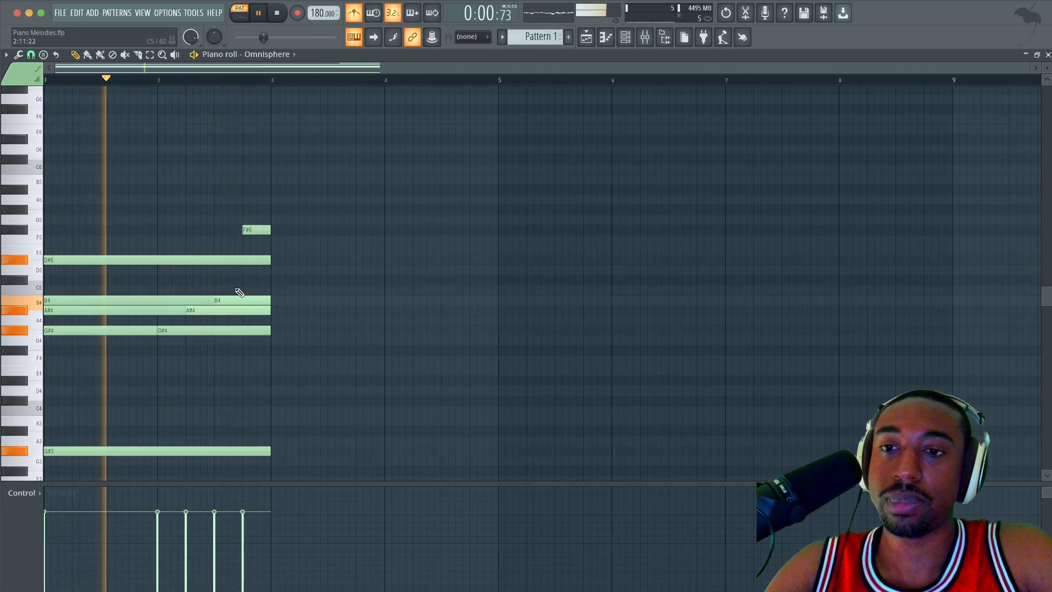
key("space")
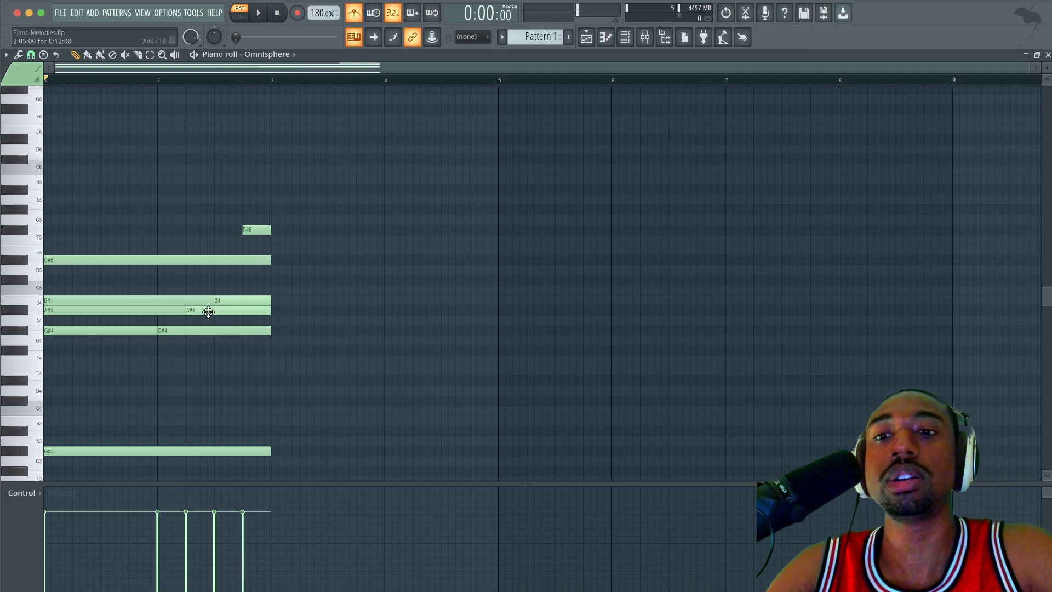
Step: Move the melody's A#4 to start at 2:03 and its B4 to start at 2:05, and play the pattern
mouse_move(209, 312)
left_mouse_down()
mouse_move(194, 312)
mouse_move(194, 299)
left_mouse_up()
key("space")
key("space")
Step: Shift the melody notes G#4, A#4, B4 and F#5 together two steps earlier and audition the timing
left_click(191, 330, "ctrl+shift")
left_click(197, 309, "ctrl+shift")
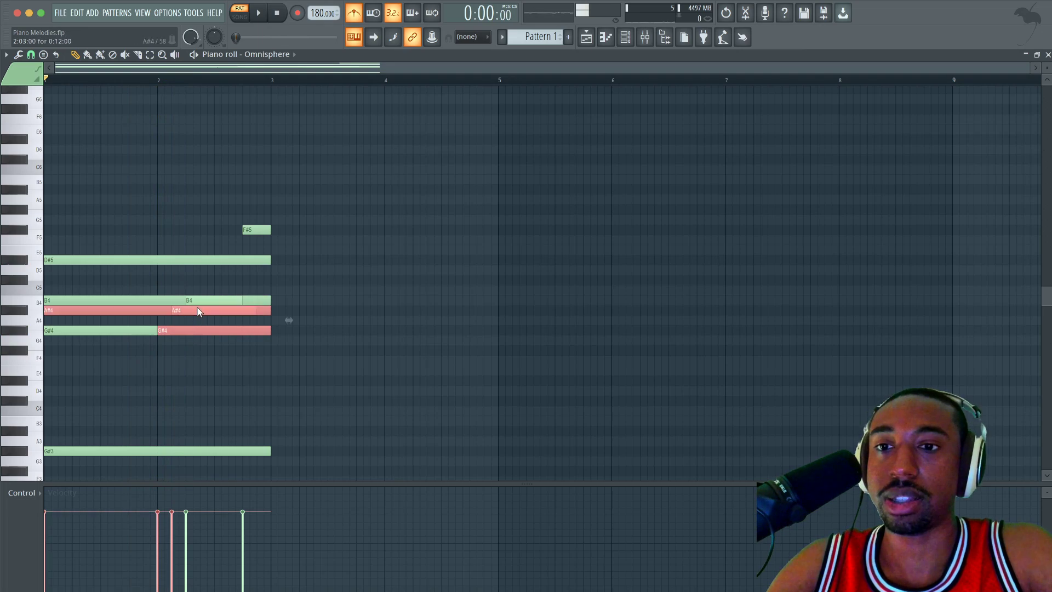
left_click(195, 300, "ctrl+shift")
left_click(169, 309, "ctrl+shift")
left_click(165, 300, "ctrl+shift")
left_click(255, 228, "ctrl+shift")
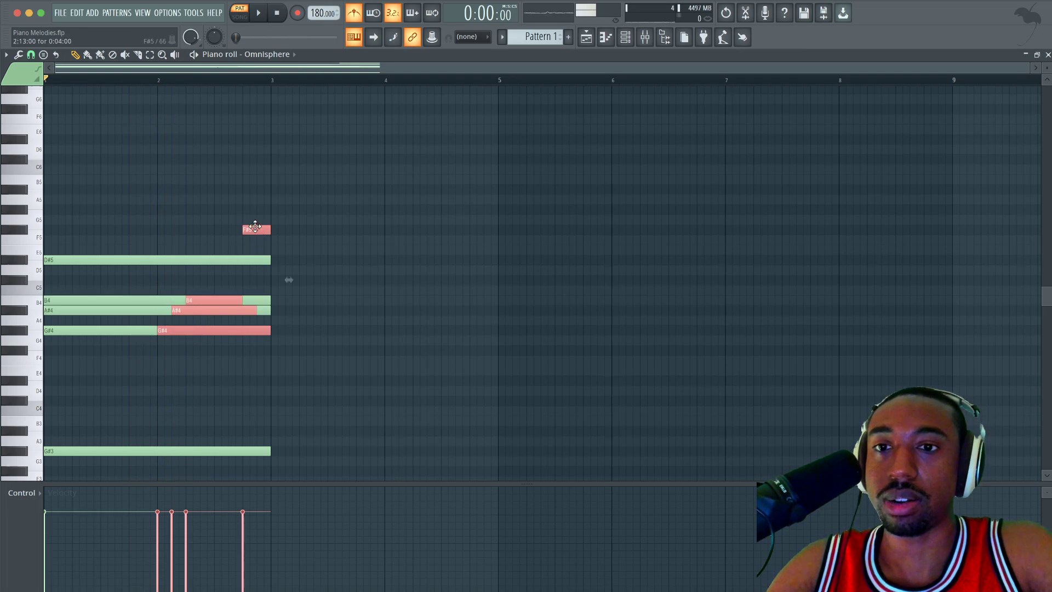
key("space")
left_click_drag(255, 229, 241, 229)
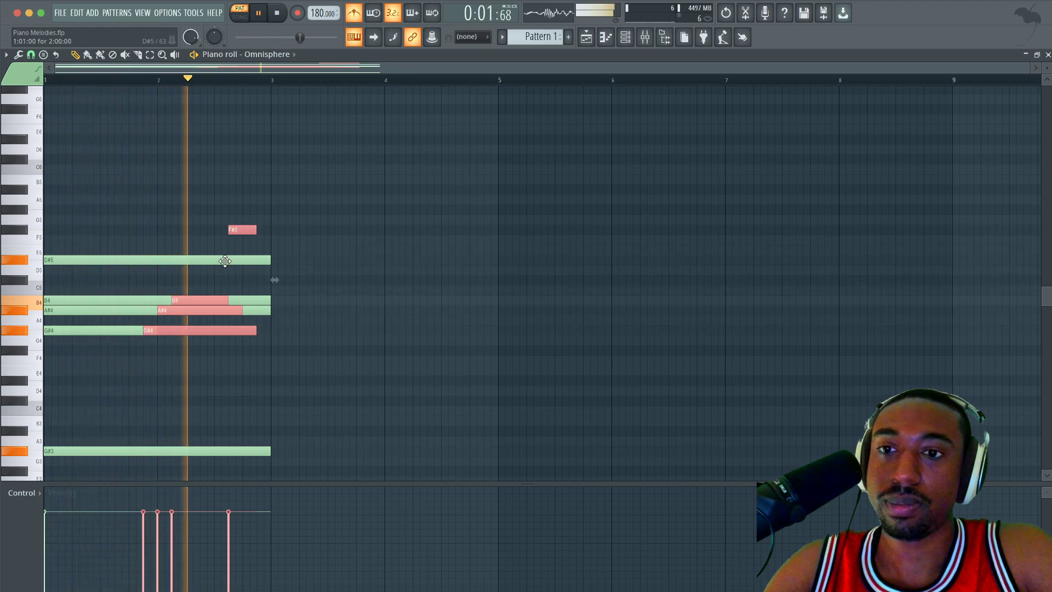
key("space")
Step: Make the F#5 note start at 2:05 and last twelve steps to the start of bar 3, and play it back
left_click(242, 250)
left_click_drag(241, 230, 268, 230)
key("space")
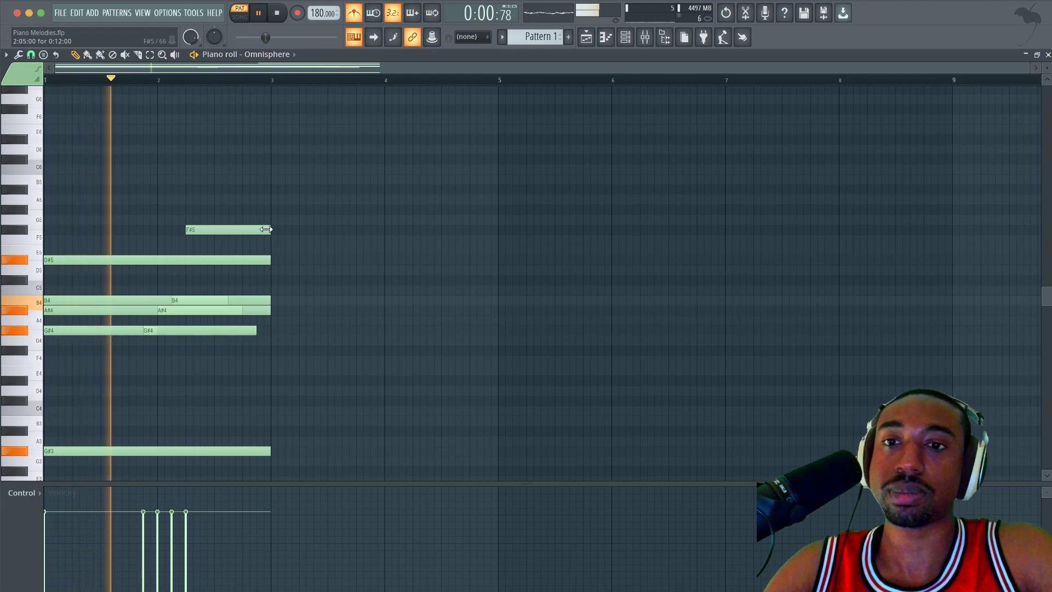
left_click(217, 301)
key("space")
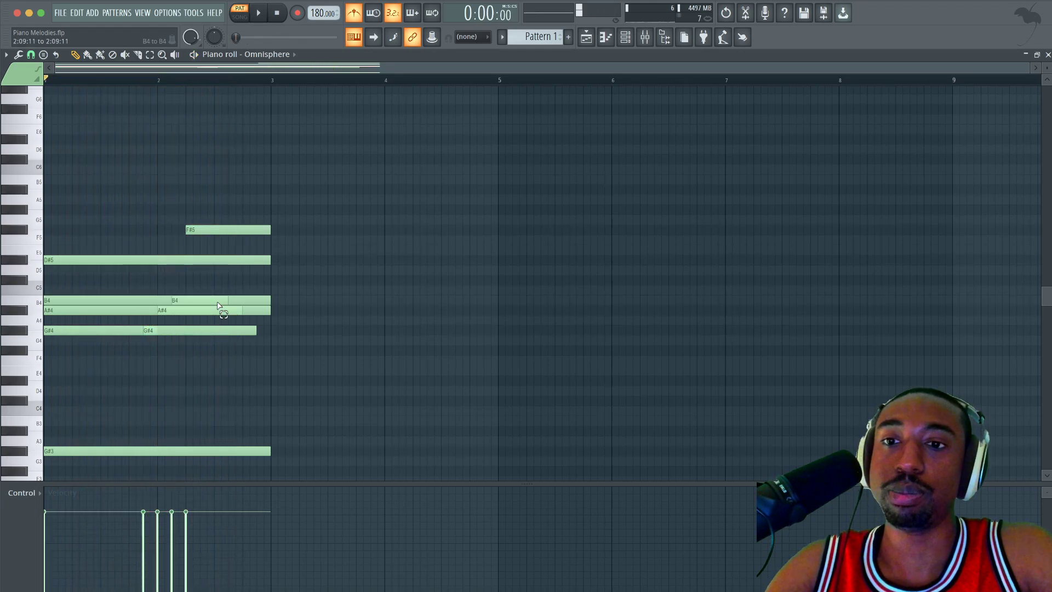
Step: Extend the melody's G#4, A#4 and B4 to the start of bar 3, and trim the first G#4 to end where the second begins
left_click(216, 308, "shift+super")
left_click(158, 301, "shift+super")
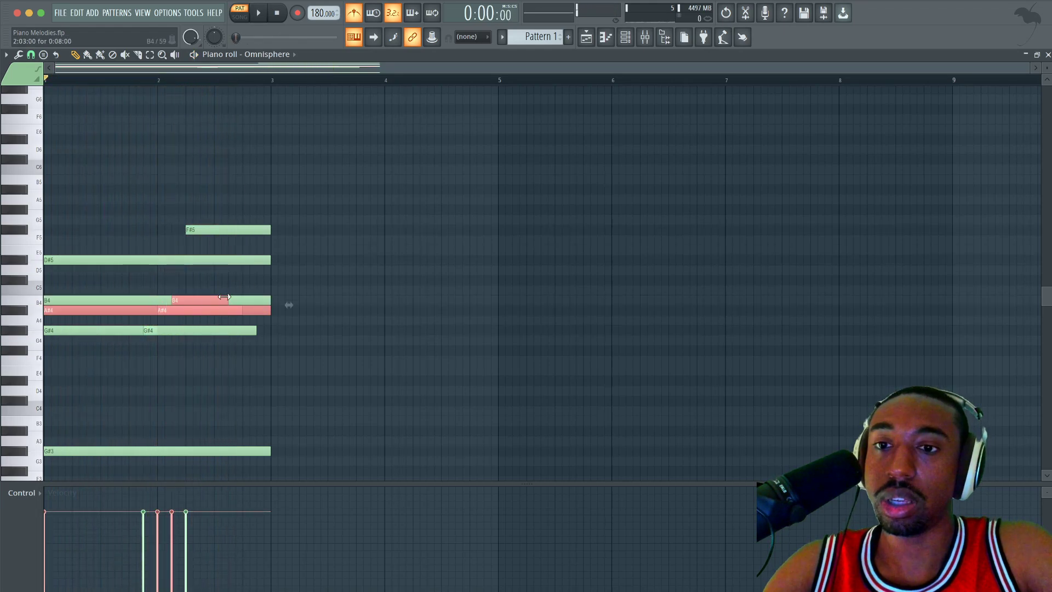
left_click(143, 311, "shift+super")
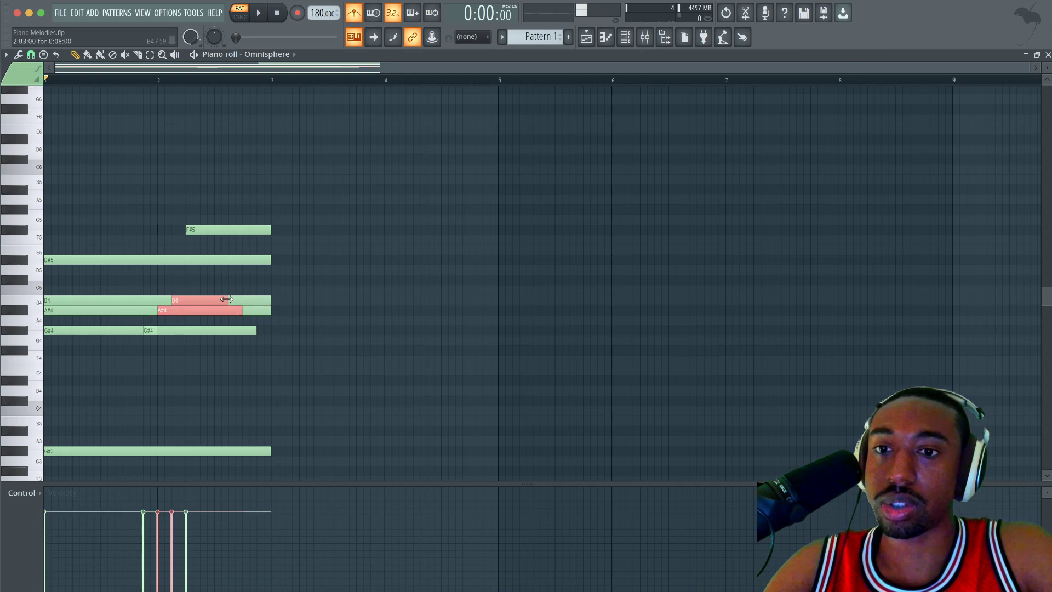
left_click_drag(227, 300, 264, 330)
left_click(287, 352)
left_click(110, 329)
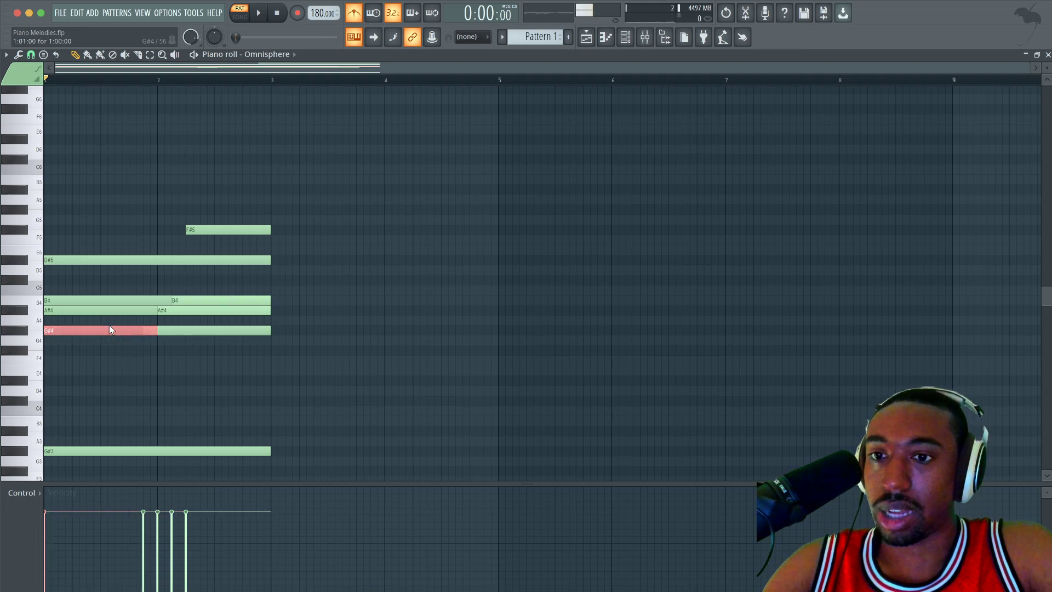
mouse_move(155, 327)
left_mouse_down()
mouse_move(144, 330)
mouse_move(161, 314)
left_mouse_up()
Step: Try a legato on the two A#4 notes, undo it, and play the pattern from the start
key("super+l")
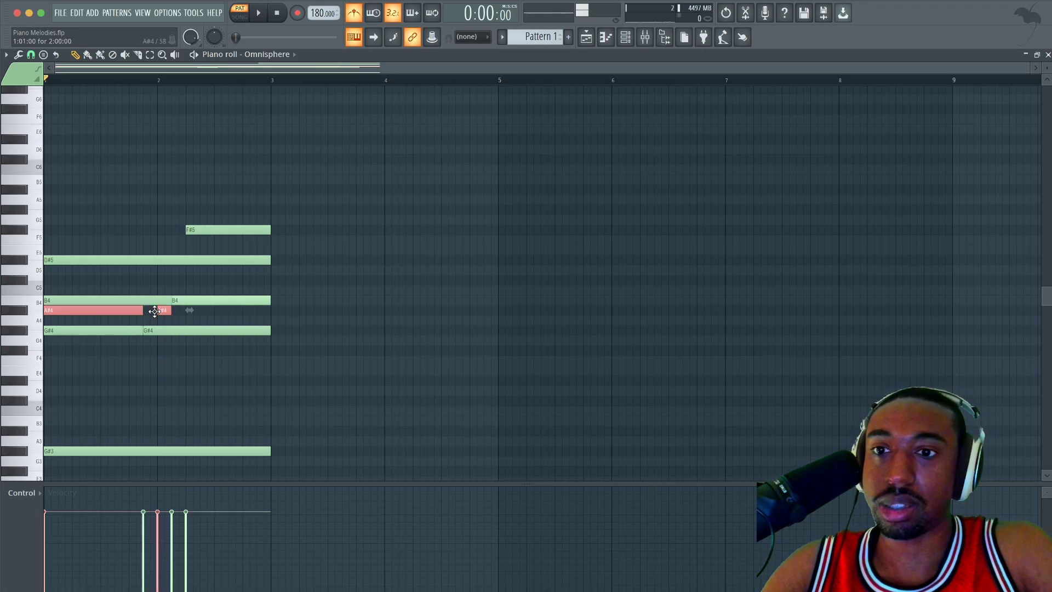
key("super+z")
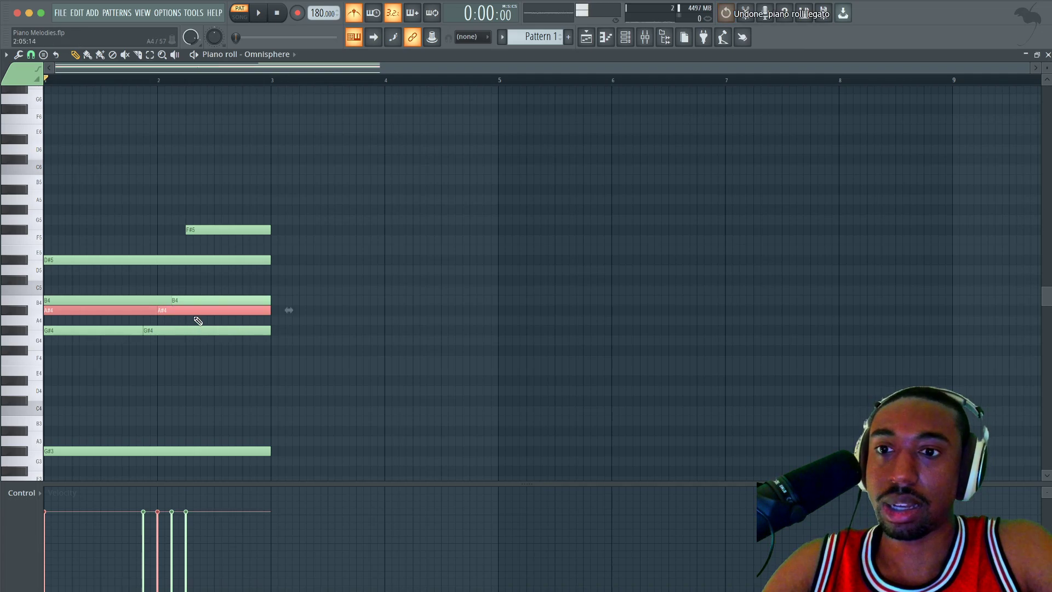
right_click(345, 317)
key("space")
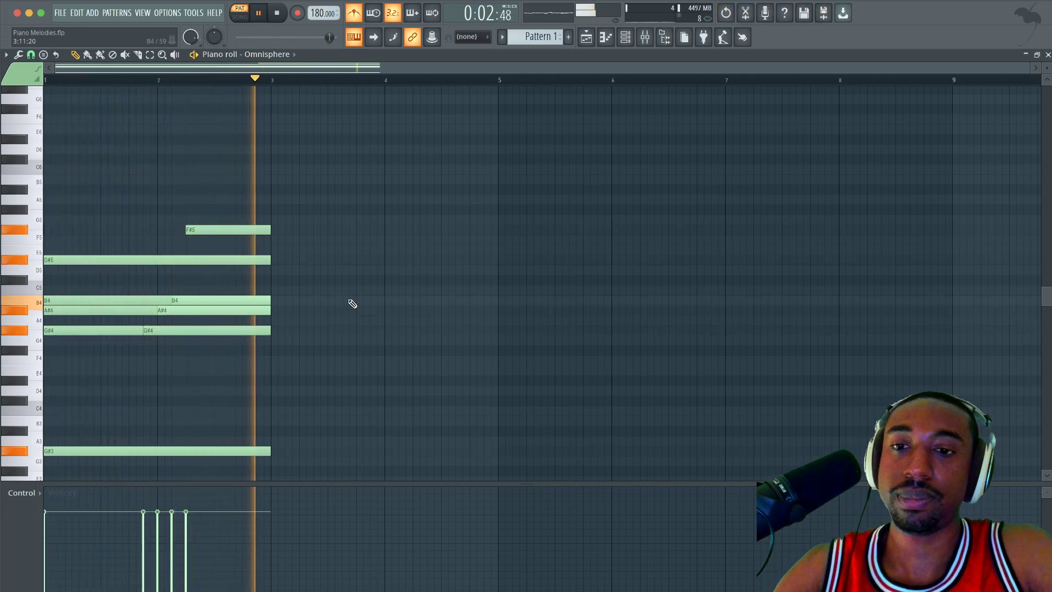
Step: Try out a high C6 note at 2:13, move it earlier to G6, add a G#6 beside it, and audition
key("space")
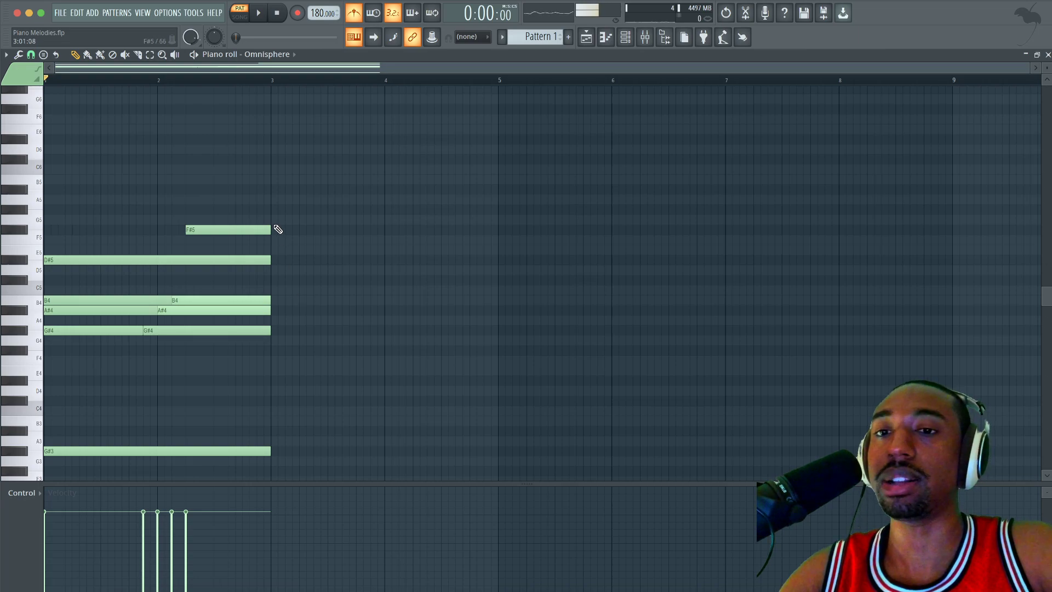
left_click(245, 168)
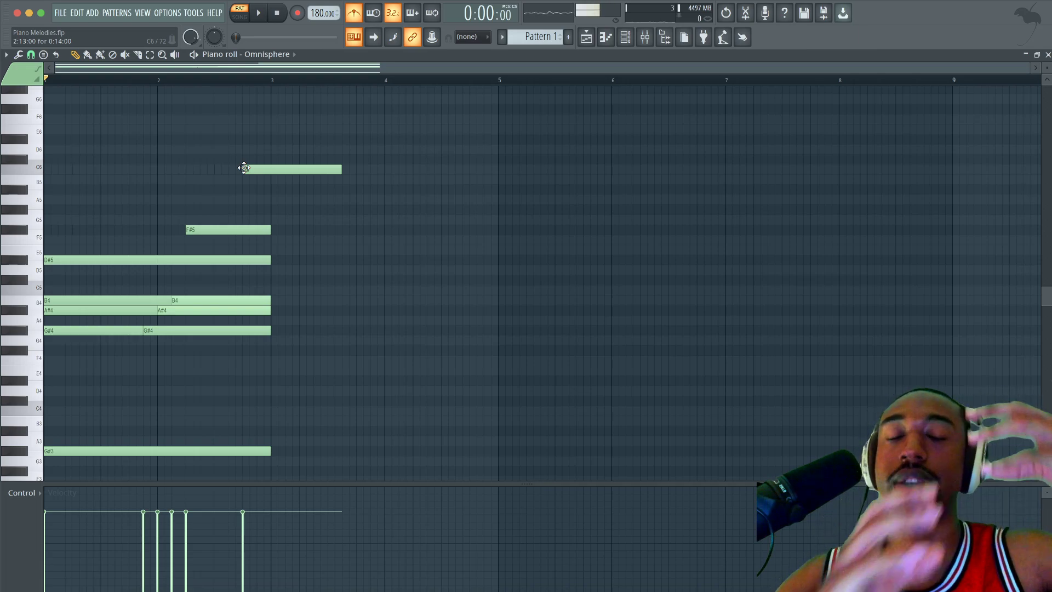
key("space")
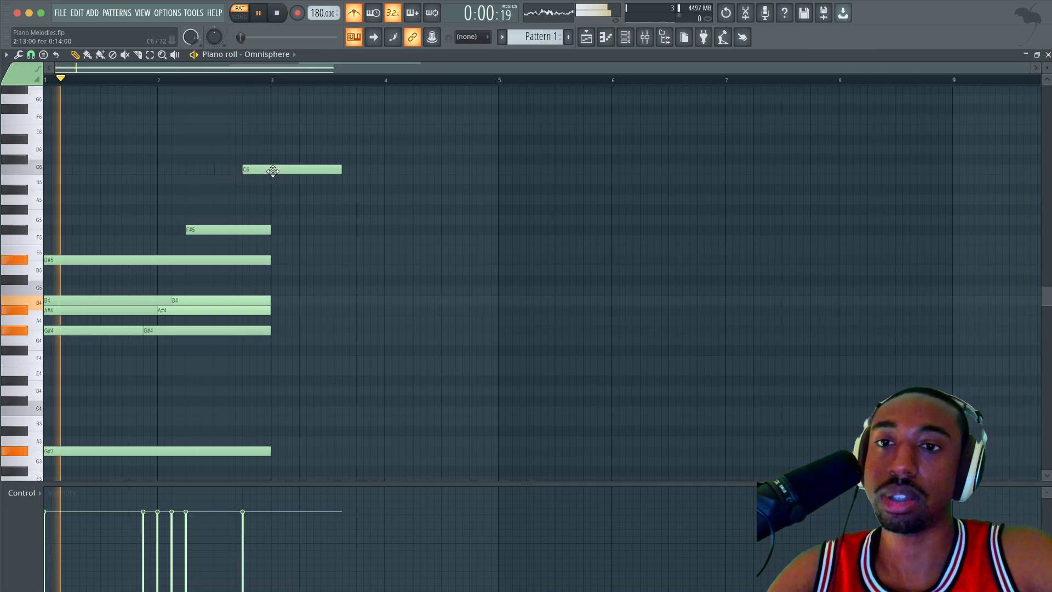
key("space")
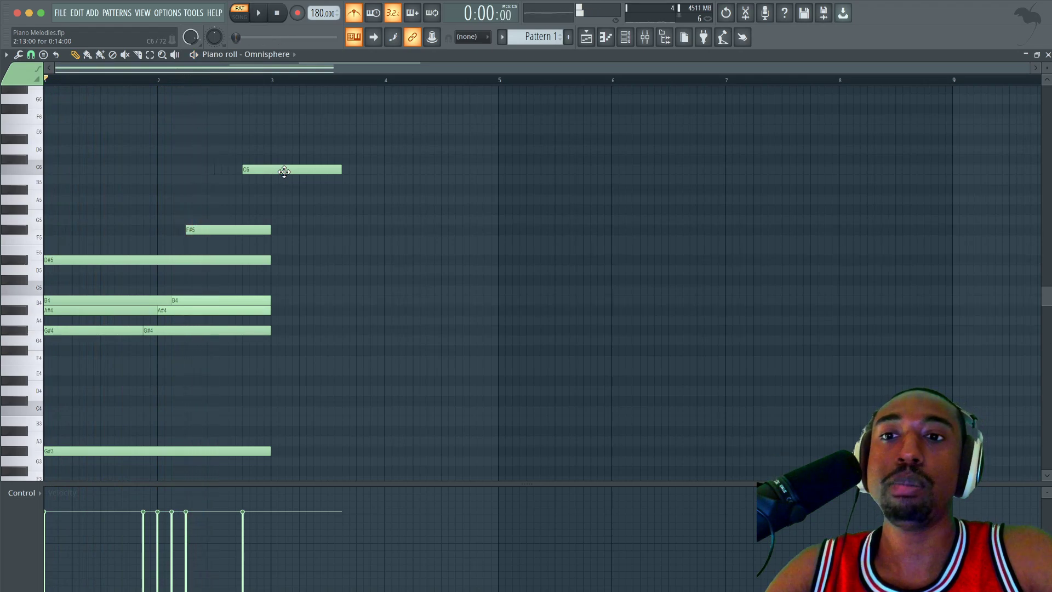
left_click_drag(279, 172, 231, 130)
key("space")
scroll(237, 113, "up", 1)
left_click(237, 104)
key("space")
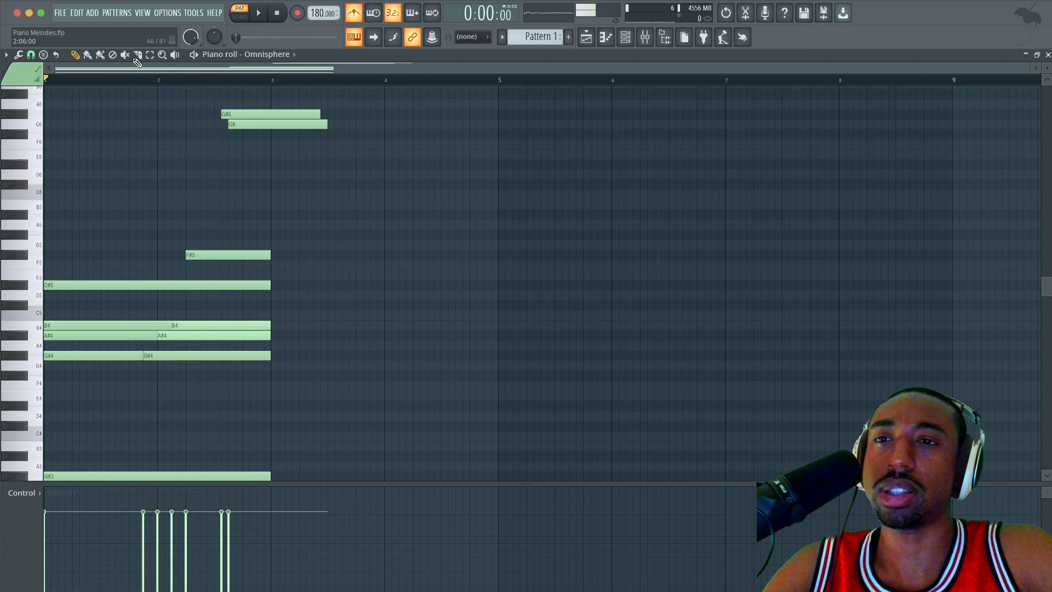
Step: Set the piano roll's snap to 1/2 beat
left_click(44, 55)
left_click(34, 56)
left_click(34, 57)
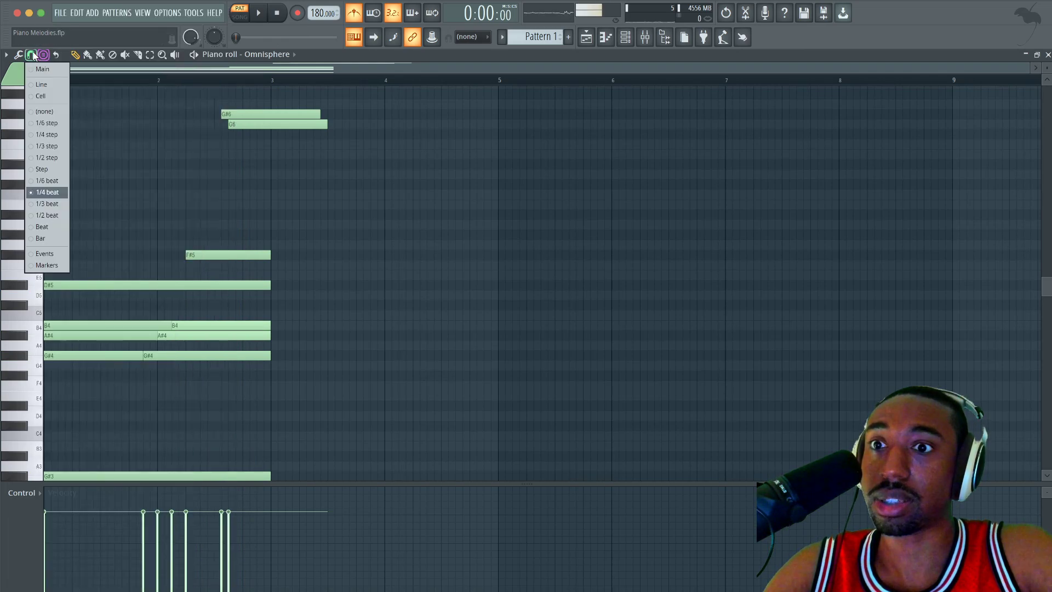
left_click(48, 215)
Step: Delete the high G6 and G#6 notes and place a new G#6 at 2:11 during playback
right_click(256, 127)
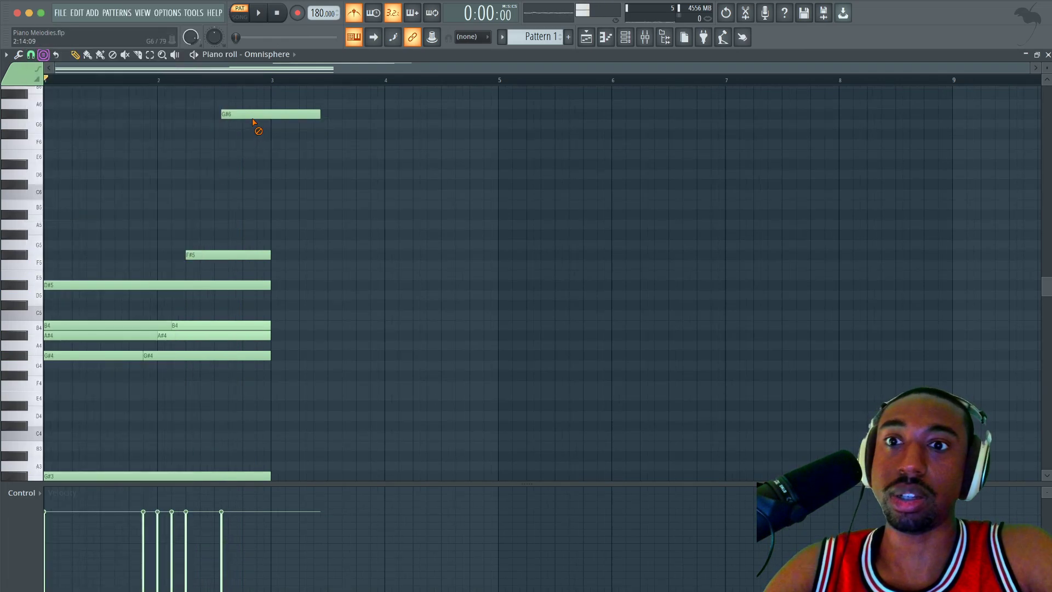
right_click(244, 115)
key("space")
left_click(229, 114)
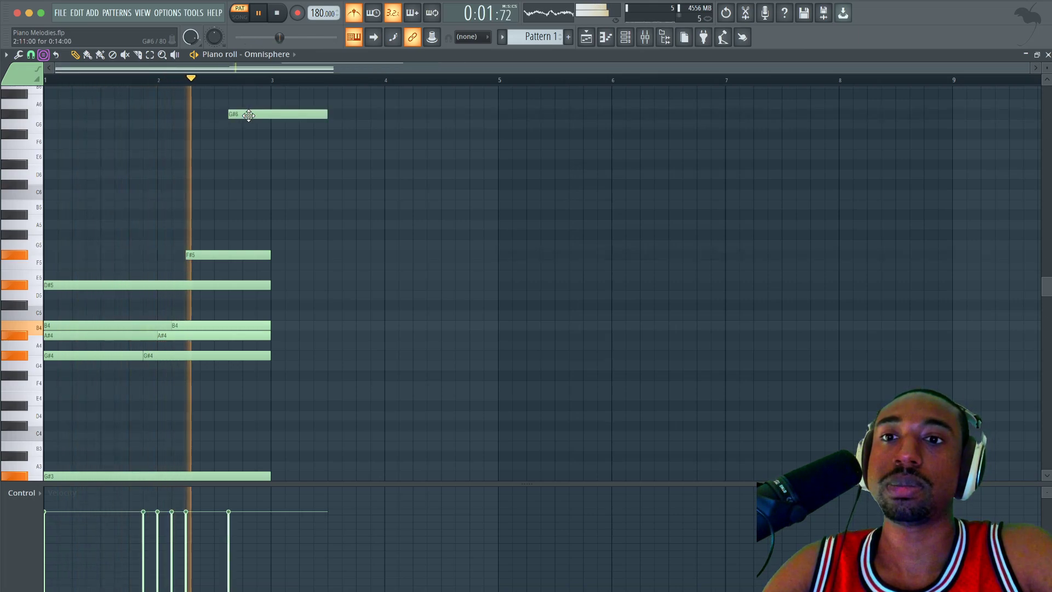
key("space")
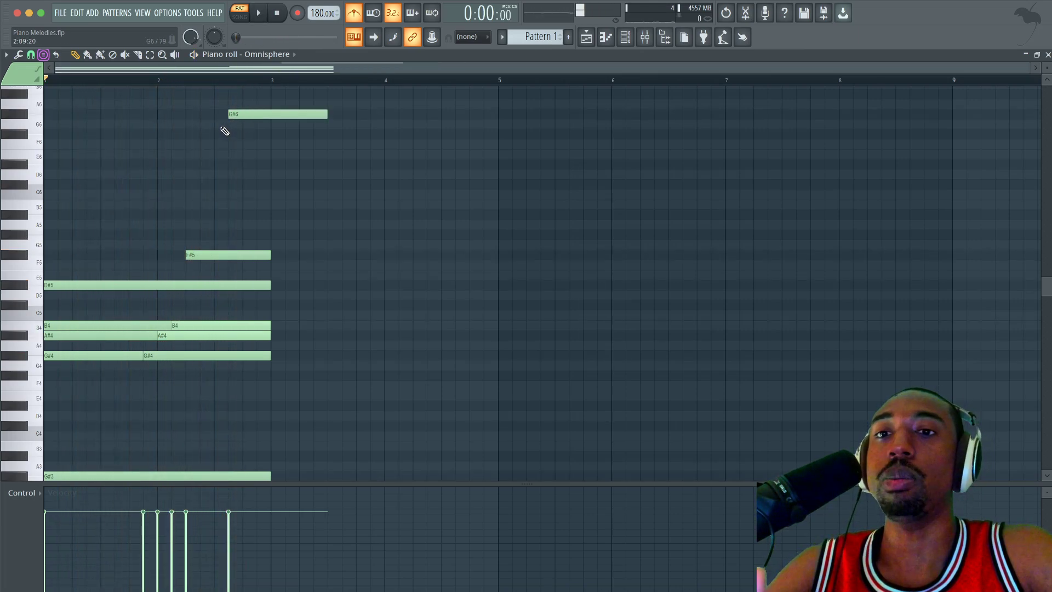
Step: Add a G6 grace note at 2:09 lasting 0:03:10, and move the G#6 to start at 2:09:19
left_click(225, 125)
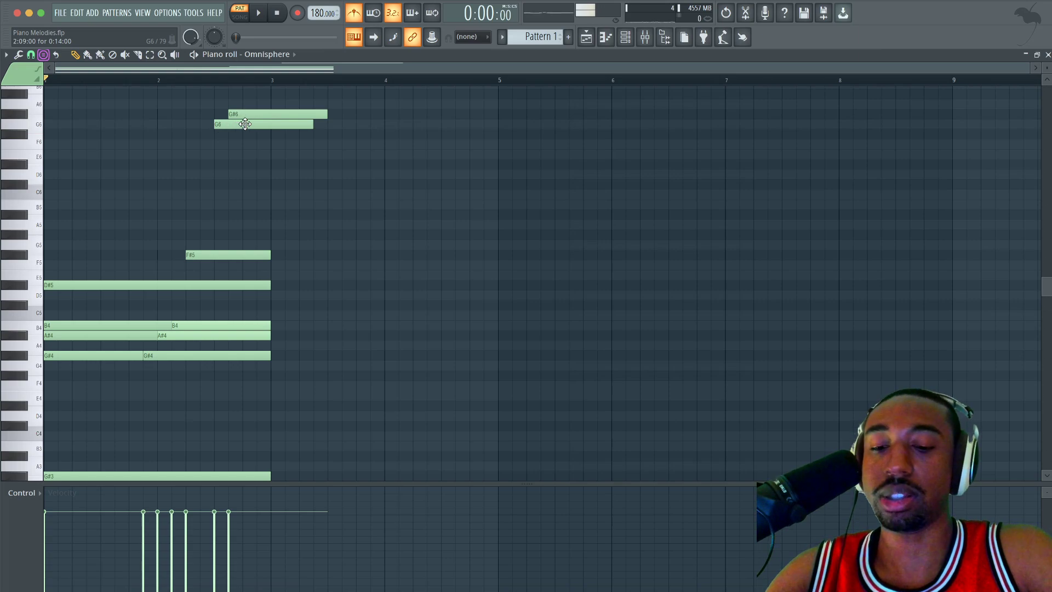
left_click_drag(248, 116, 240, 114)
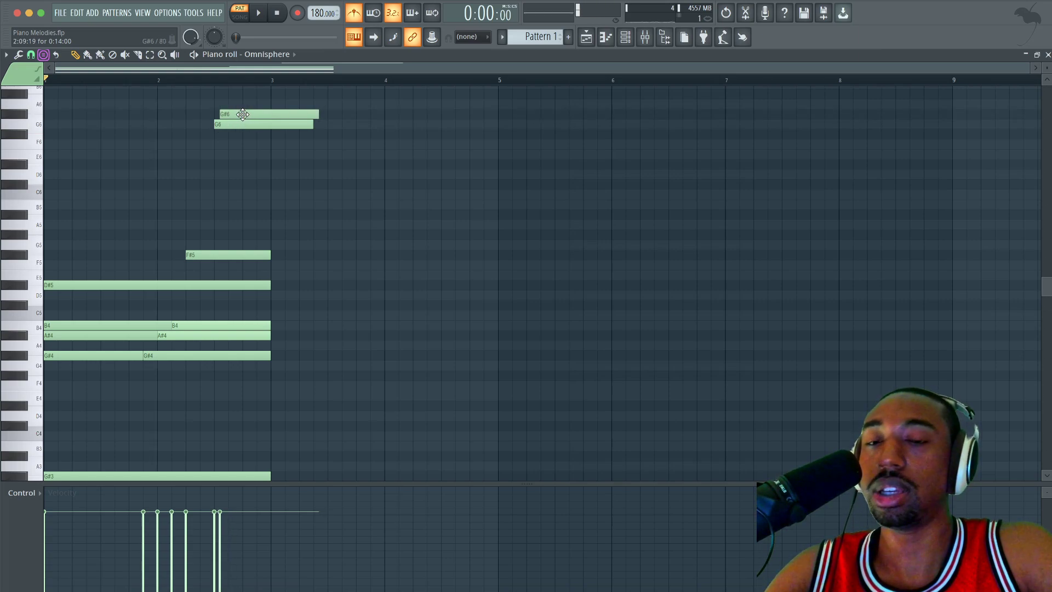
right_click(218, 123)
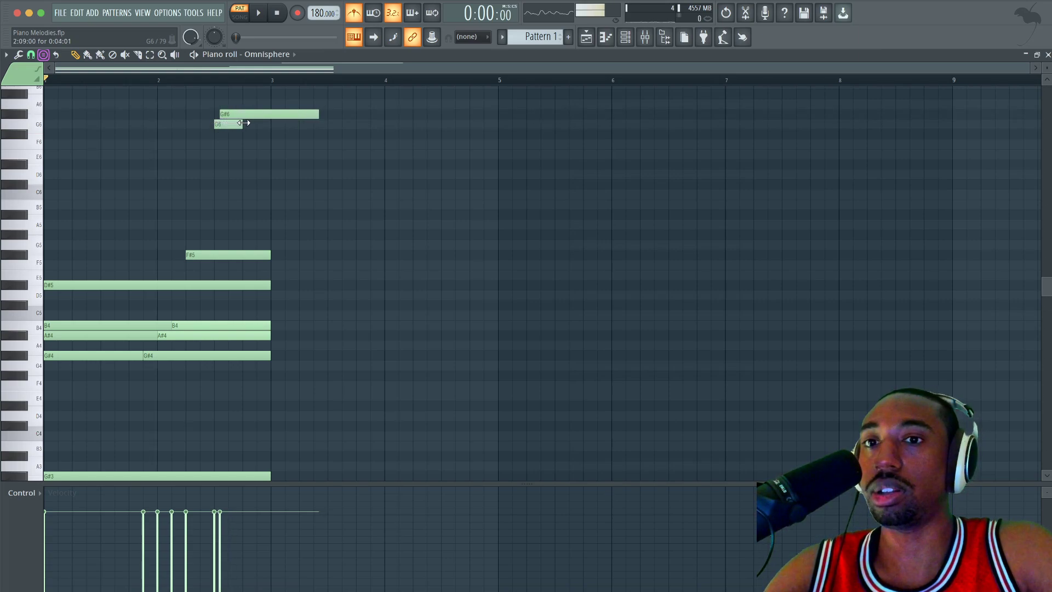
key("space")
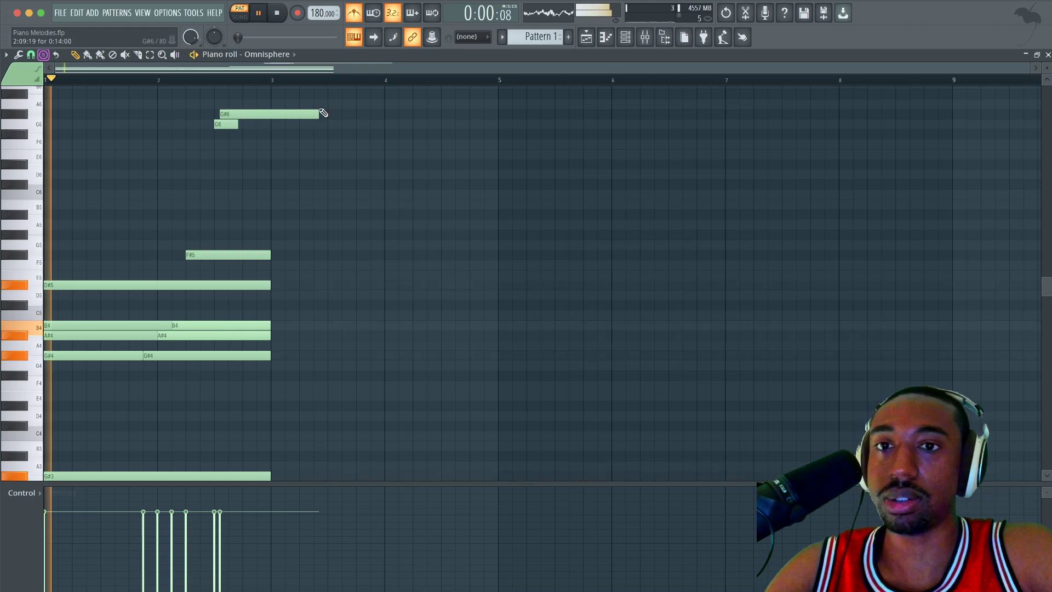
Step: Shorten the G#6 to about five and a half steps and shift both high notes two steps later, starting at 2:11
left_click_drag(319, 113, 243, 123)
key("space")
key("space")
Step: Lower the short G6 grace note at 2:11 to F#6, audition it, and leave the notes deselected
left_click(242, 123)
key("shift+Down")
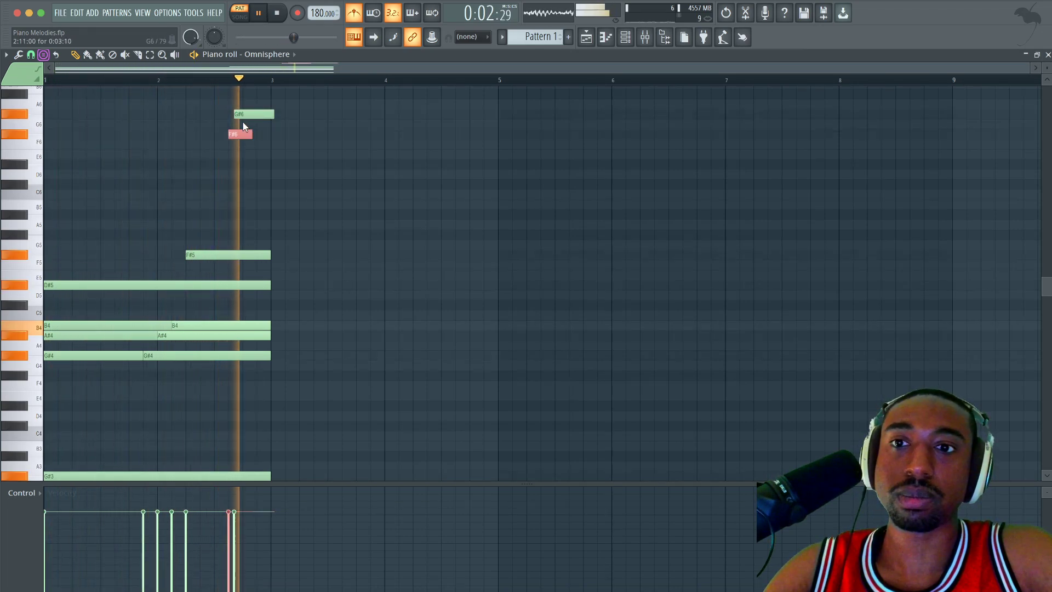
key("space")
right_click(261, 157)
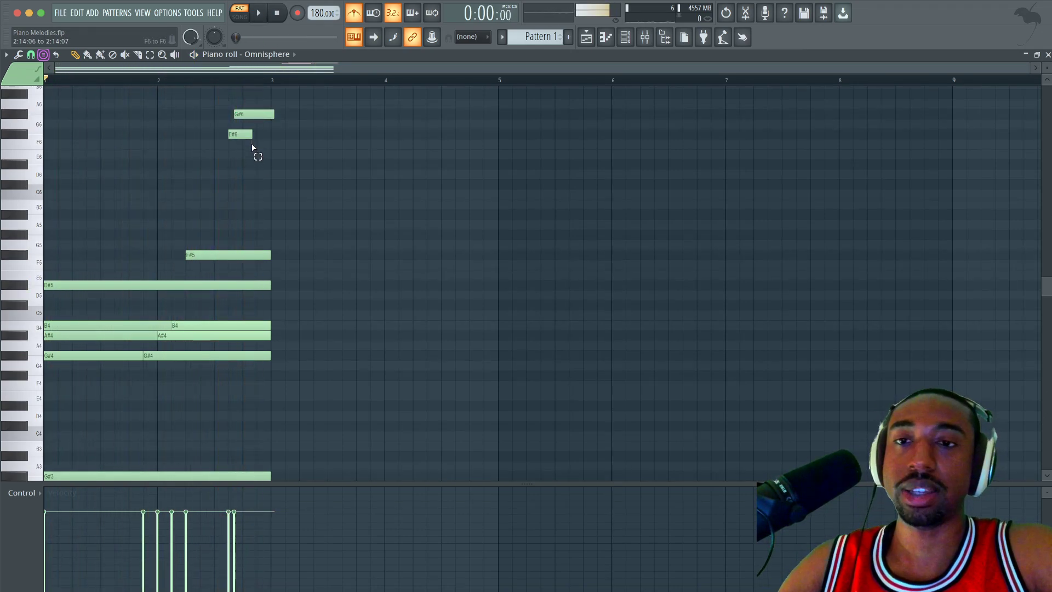
left_click_drag(258, 147, 244, 112)
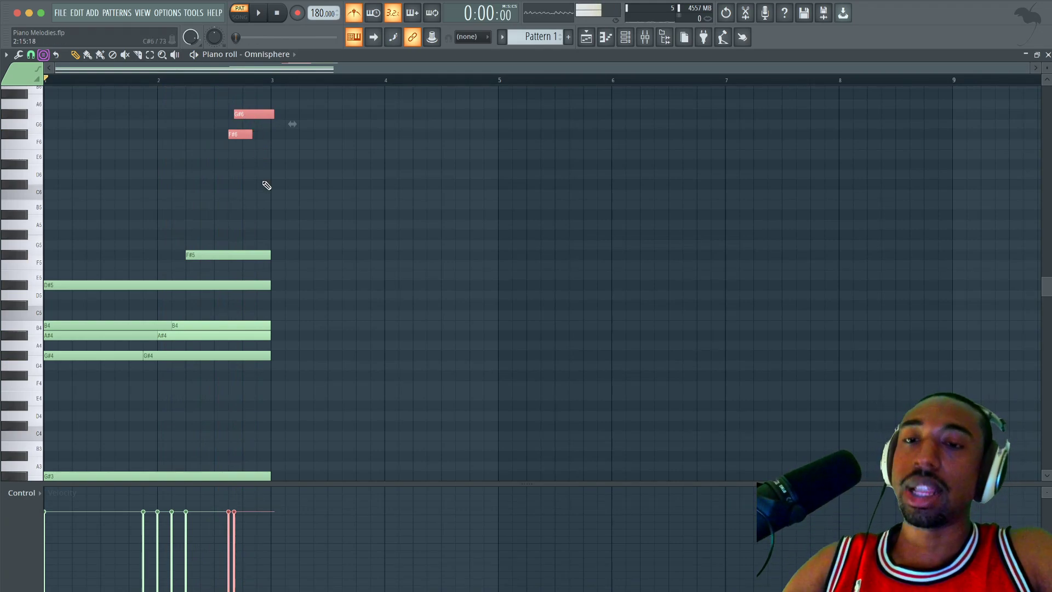
right_click(262, 158)
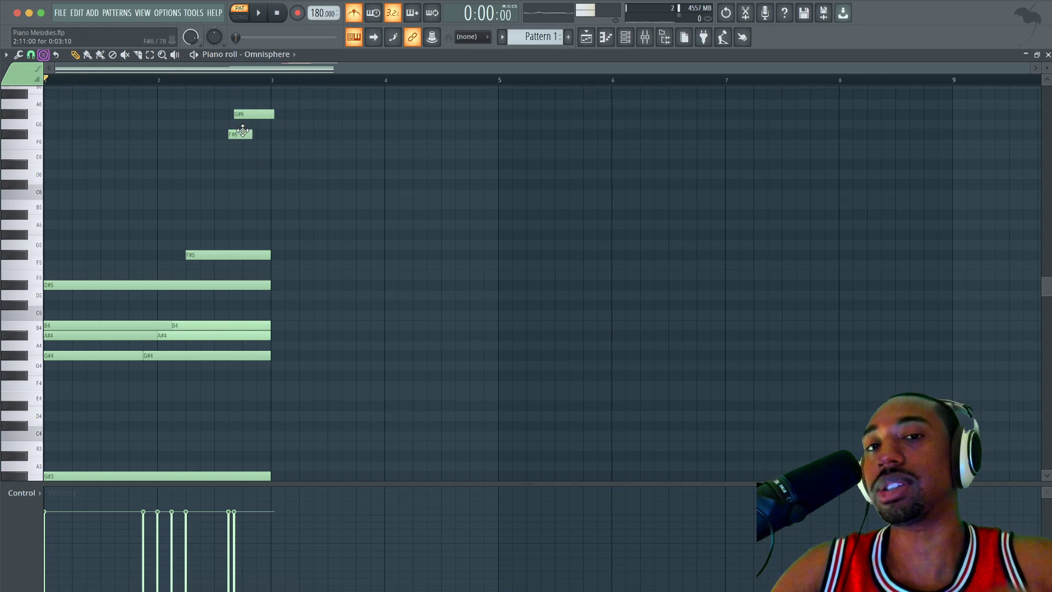
Step: Add an F#6 note at 2:13 and a D#6 at 2:15 that ends just before bar 3, and audition
key("space")
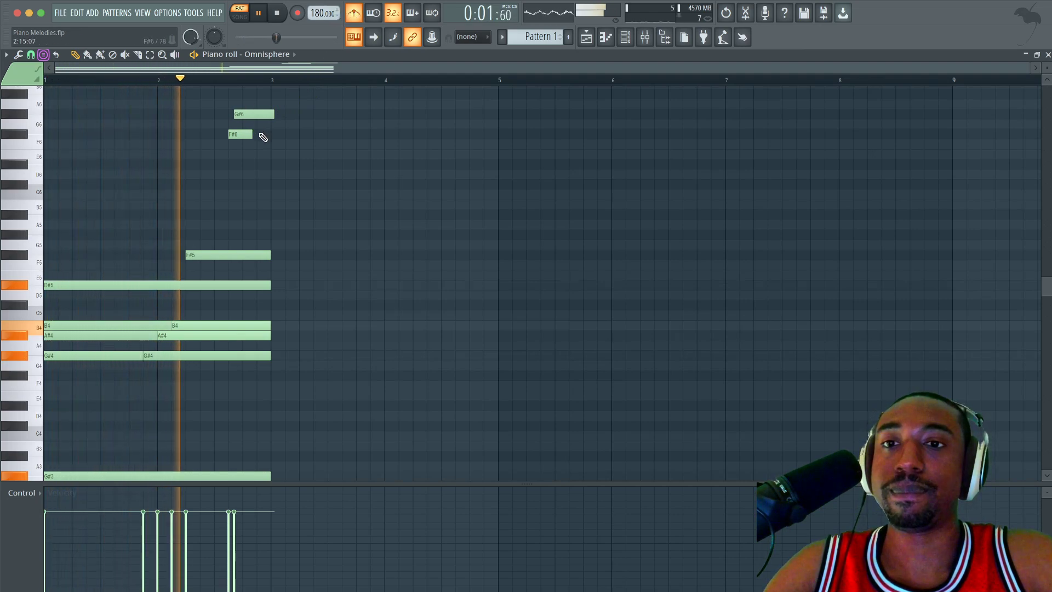
key("space")
left_click_drag(245, 145, 245, 135)
left_click(257, 164)
key("space")
left_click_drag(294, 190, 265, 100)
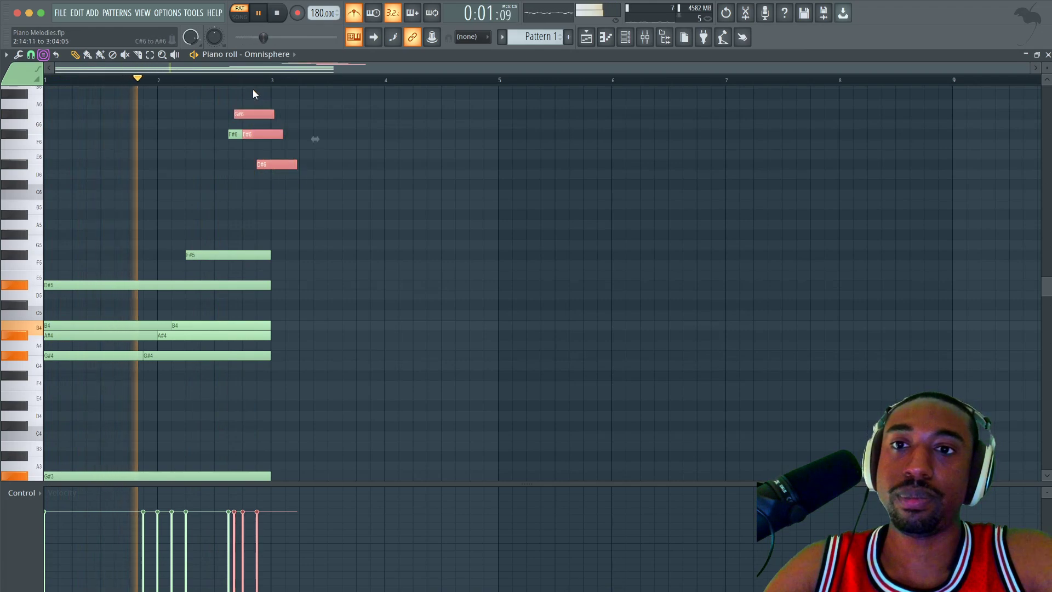
left_click(328, 177)
key("space")
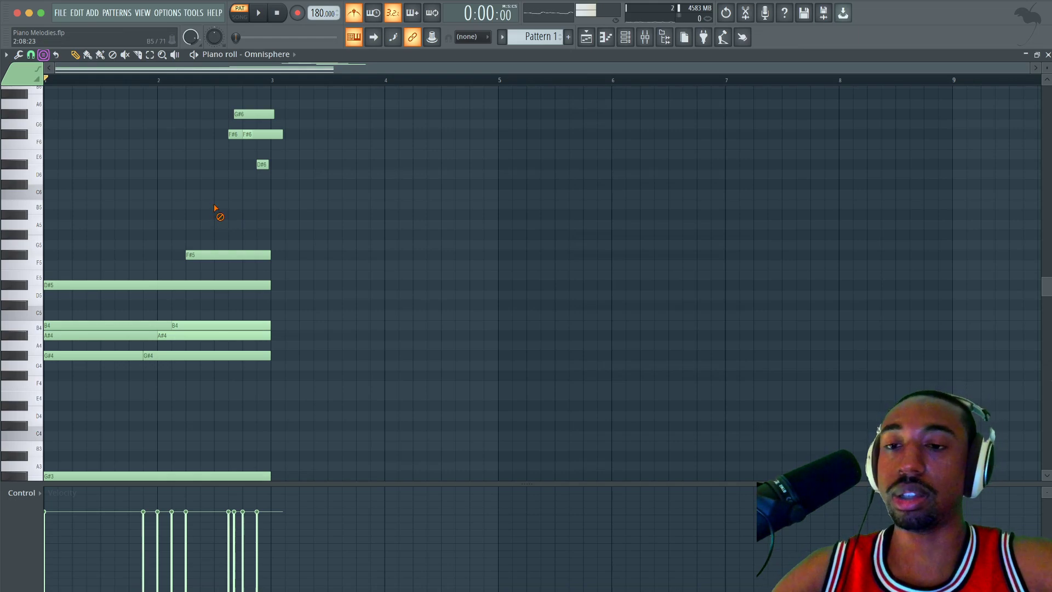
Step: Copy the opening chord with its bass note to bar 3, three semitones higher on B3, and play it back
left_click_drag(82, 209, 78, 451)
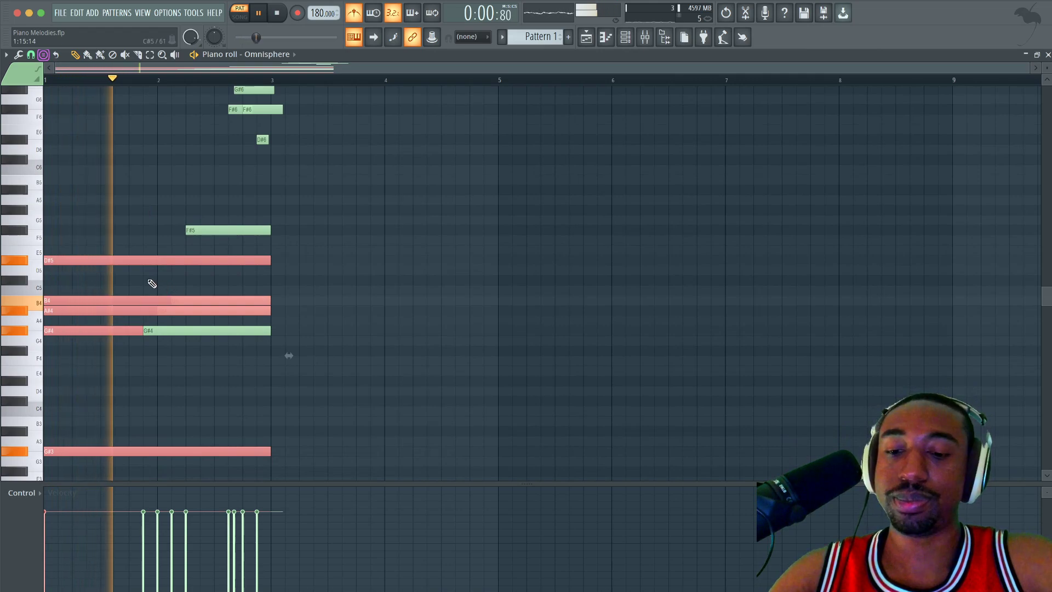
scroll(307, 241, "up", 2)
key("space")
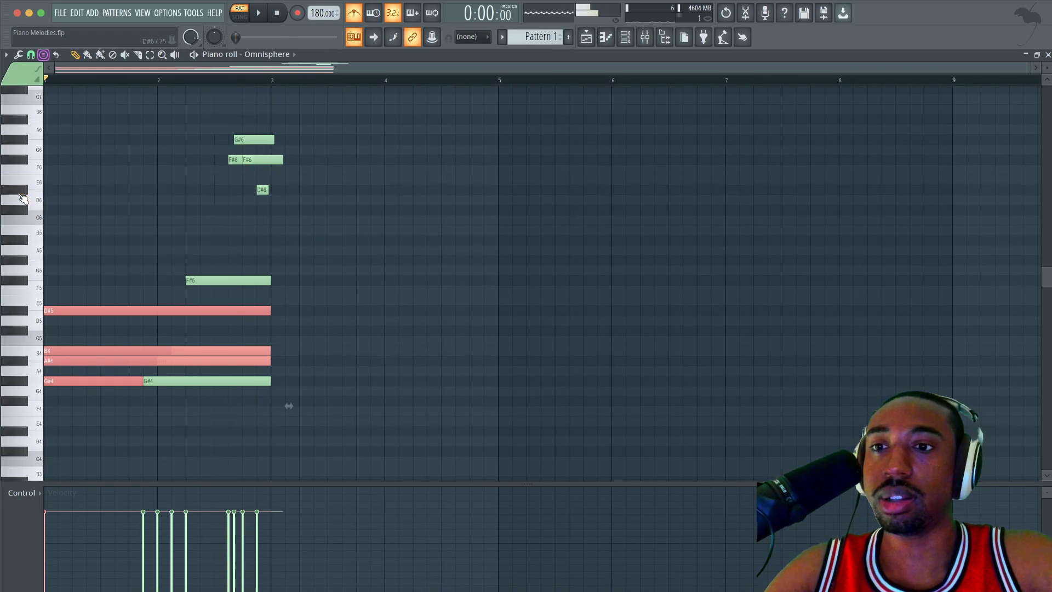
key("space")
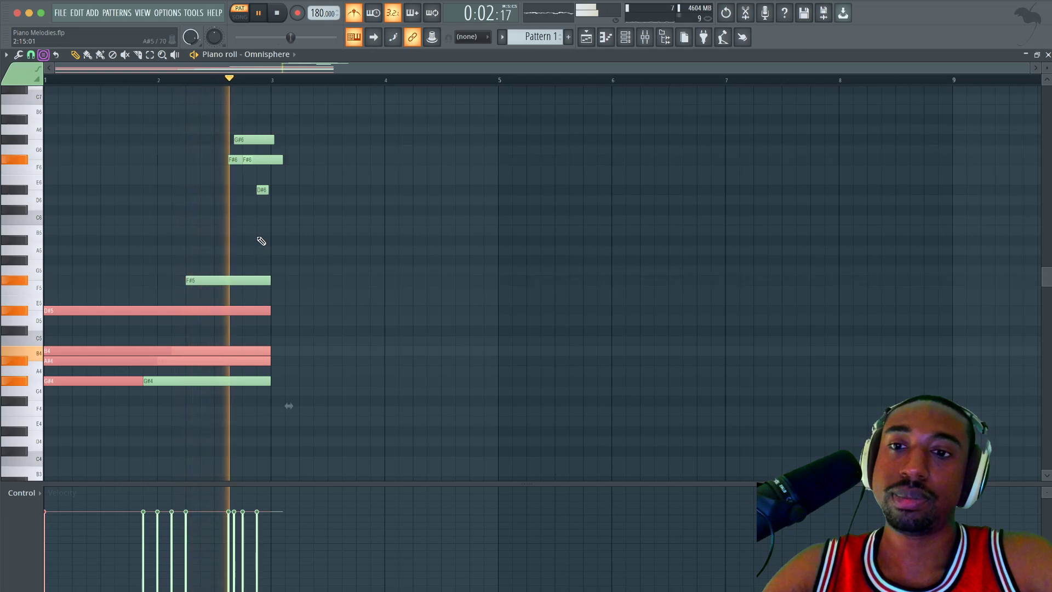
key("space")
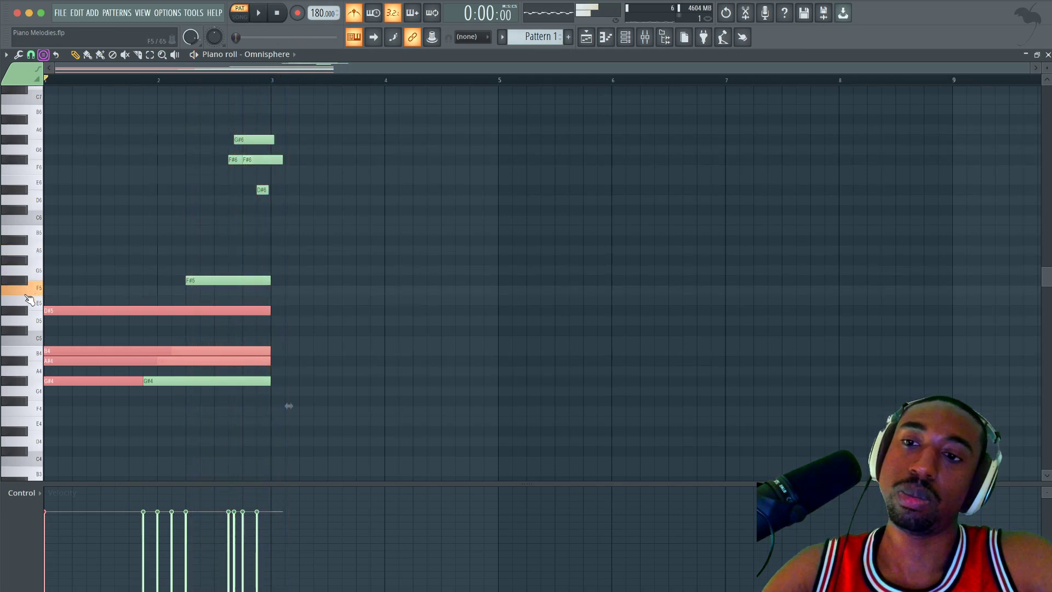
left_click_drag(82, 310, 309, 279)
key("space")
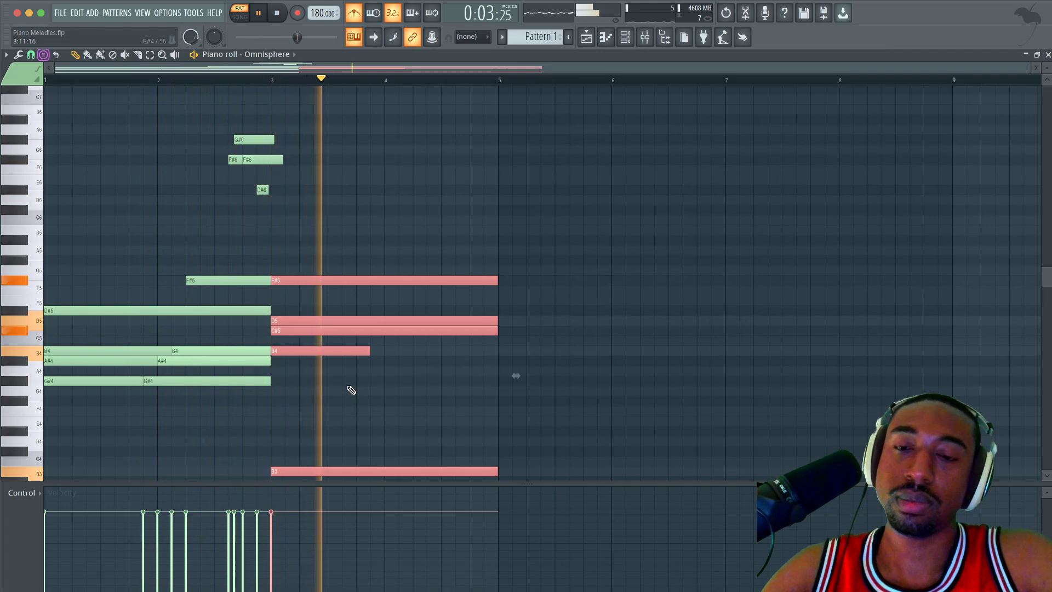
key("space")
scroll(315, 282, "down", 5)
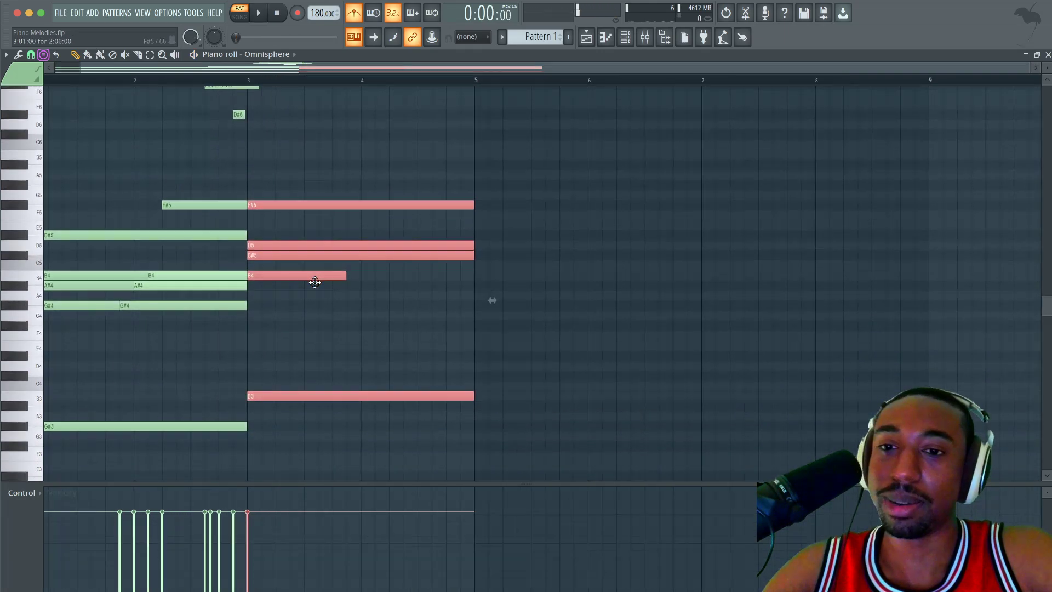
key("space")
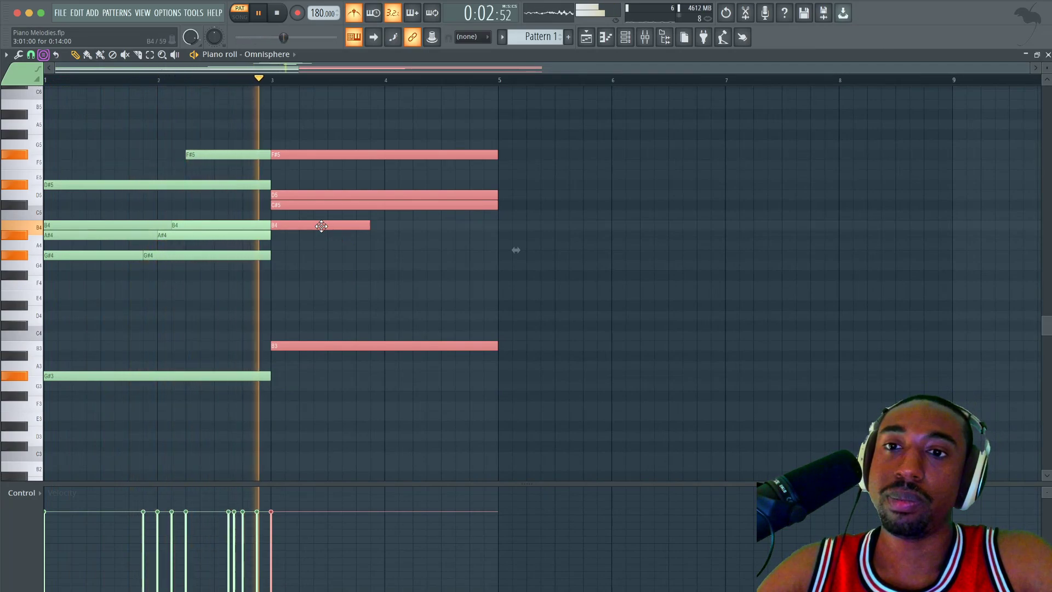
key("space")
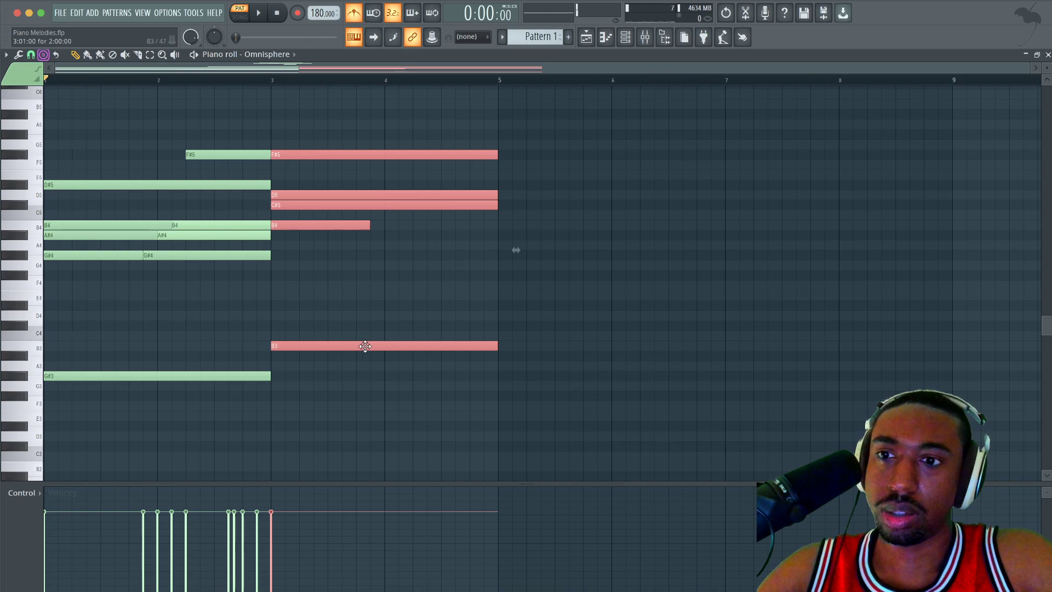
Step: Transpose the bar 3 chord down ten semitones so its bass is C#3, deselect it, and audition the change
left_click_drag(364, 342, 363, 448)
key("space")
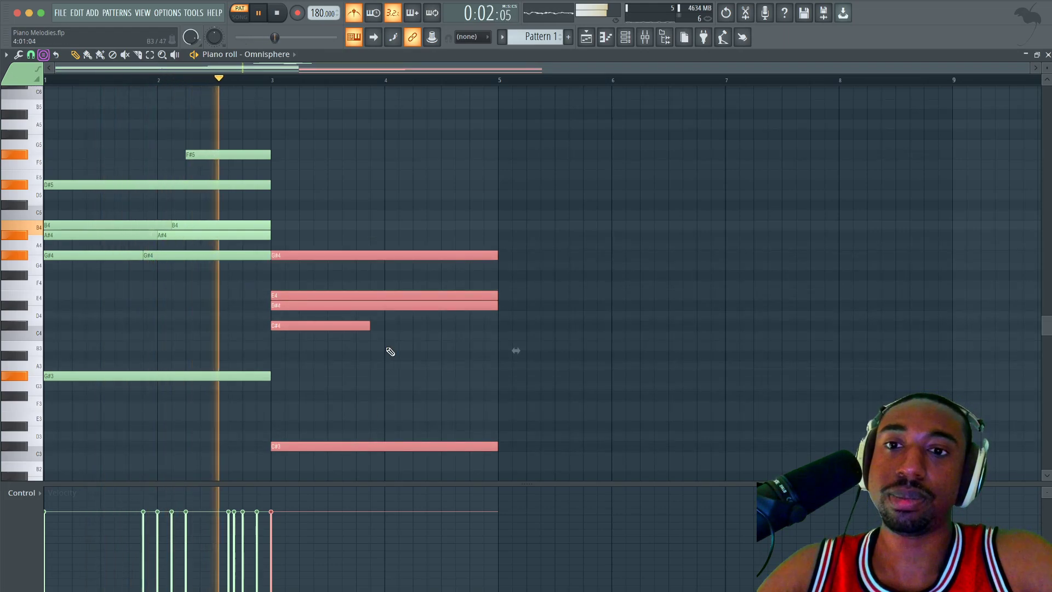
scroll(389, 350, "up", 2)
key("space")
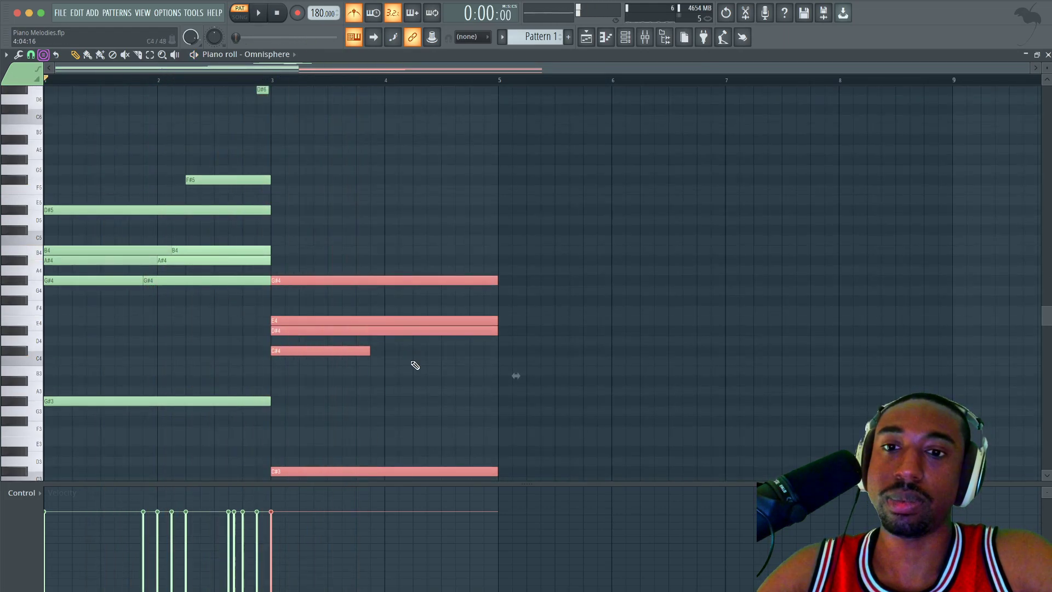
right_click(413, 364)
key("space")
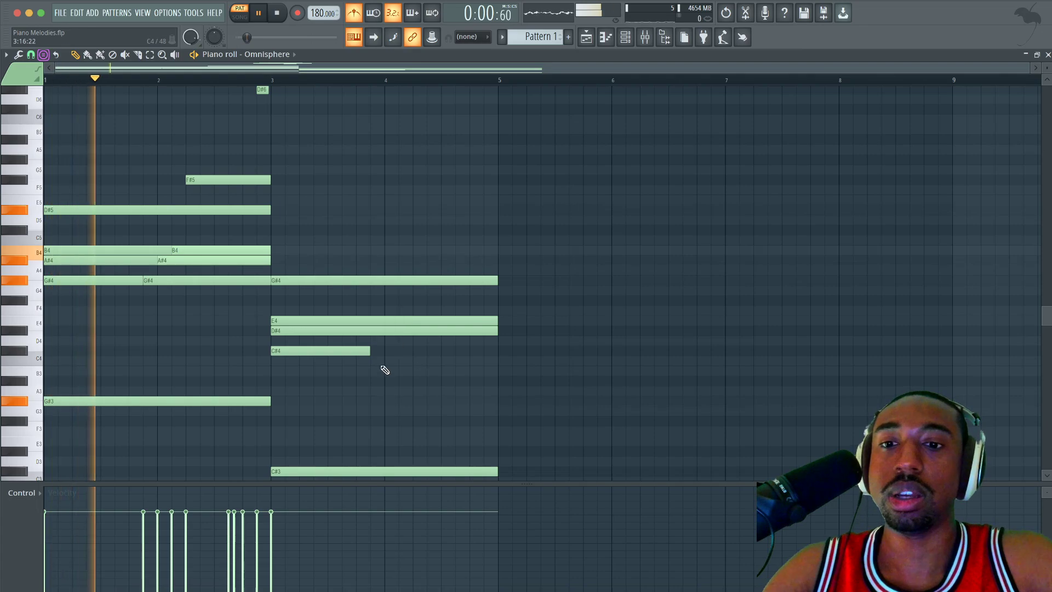
scroll(353, 414, "down", 3)
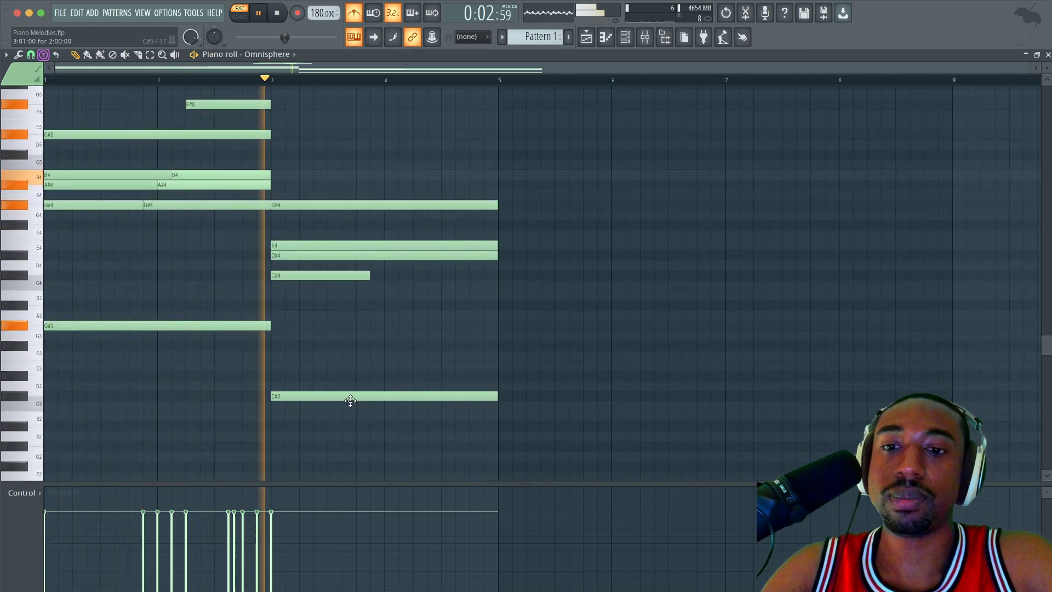
key("space")
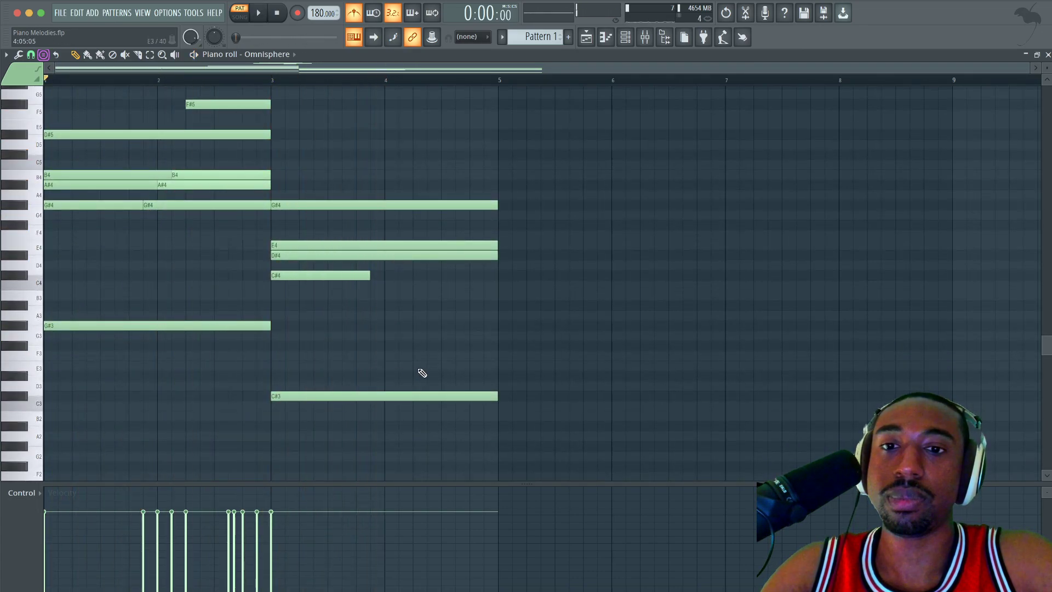
Step: Add a D#6 note at the start of bar 3 lasting 0:15:17 while the pattern plays
key("space")
scroll(383, 301, "up", 4)
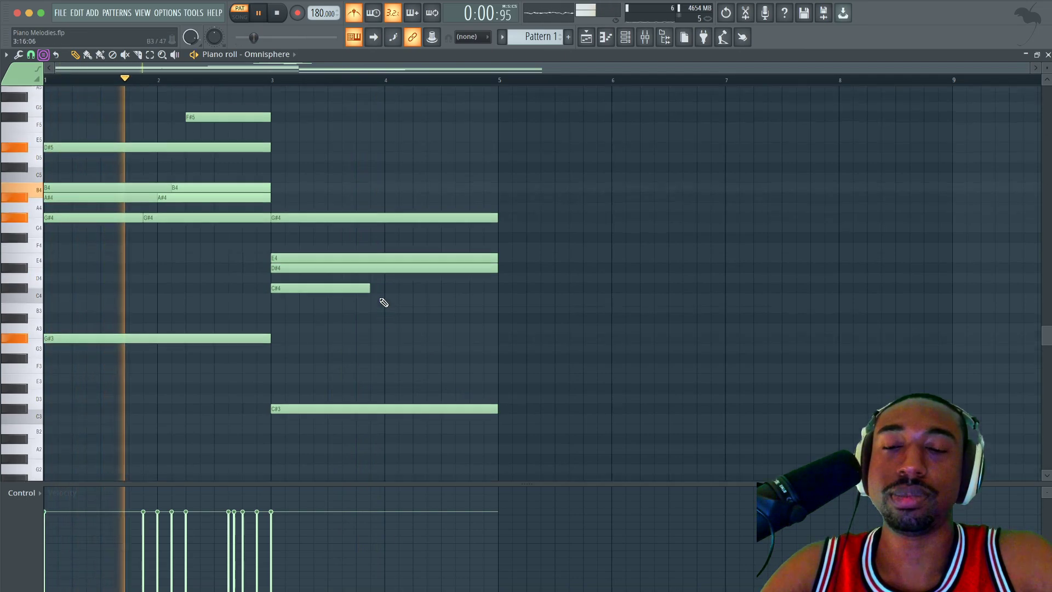
left_click_drag(272, 140, 377, 143)
key("space")
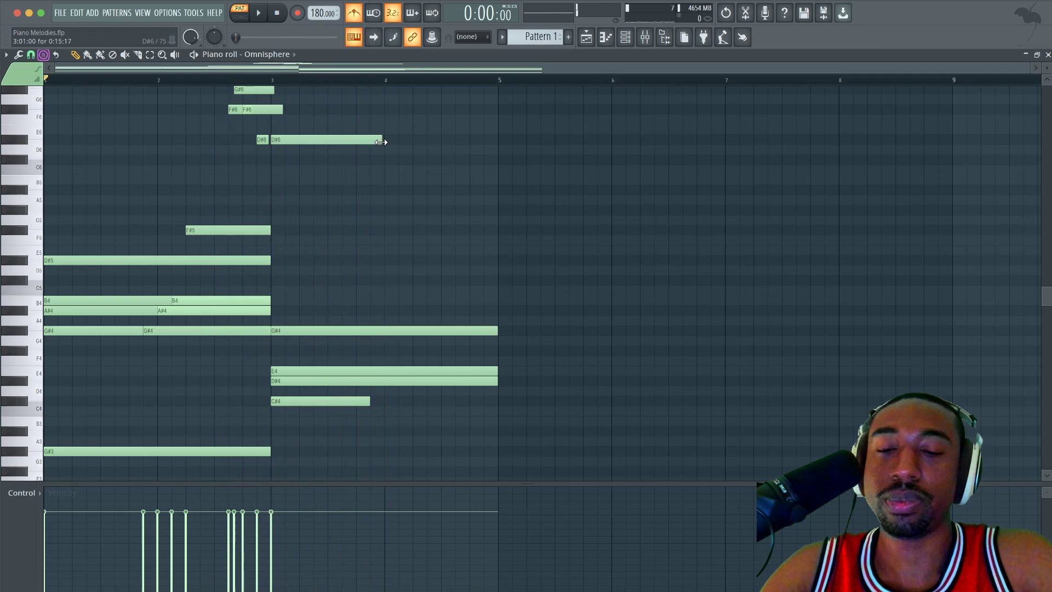
Step: Try shortening the C#3 bass note so it ends at bar 4, and audition the pattern
scroll(311, 423, "down", 3)
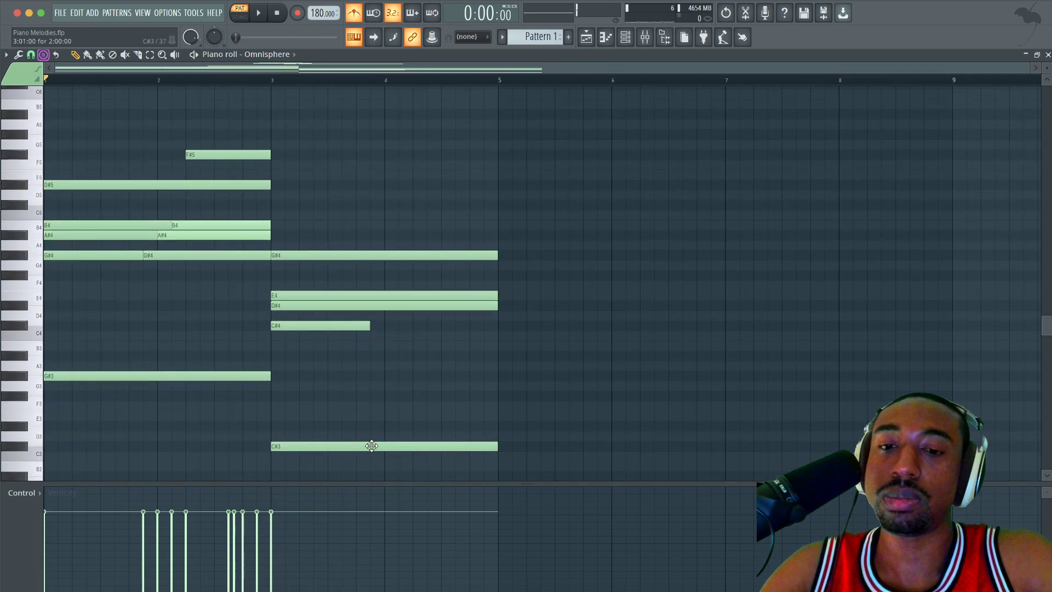
key("space")
left_click_drag(497, 444, 383, 441)
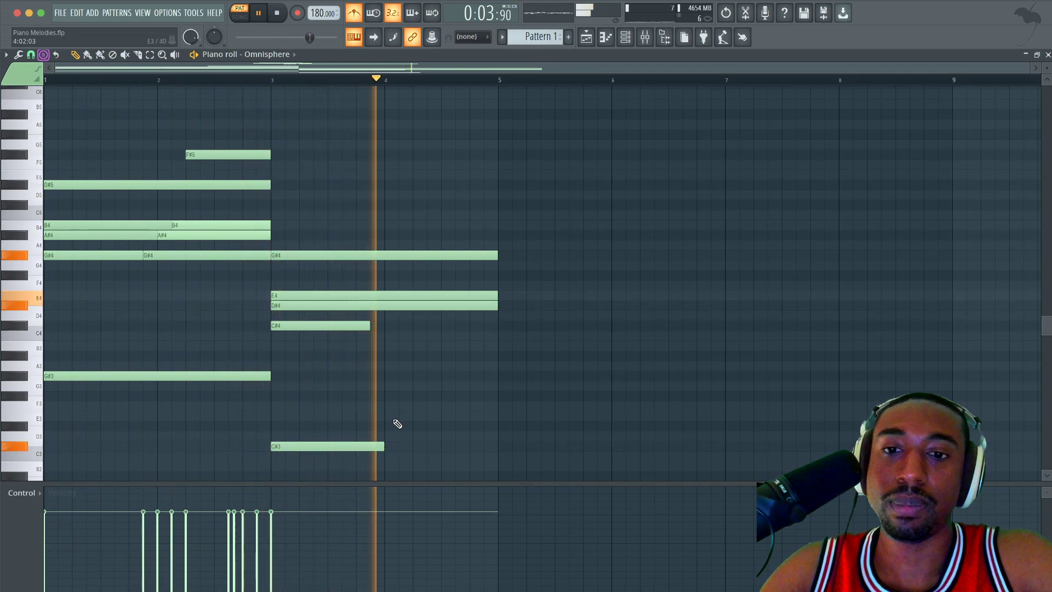
key("space")
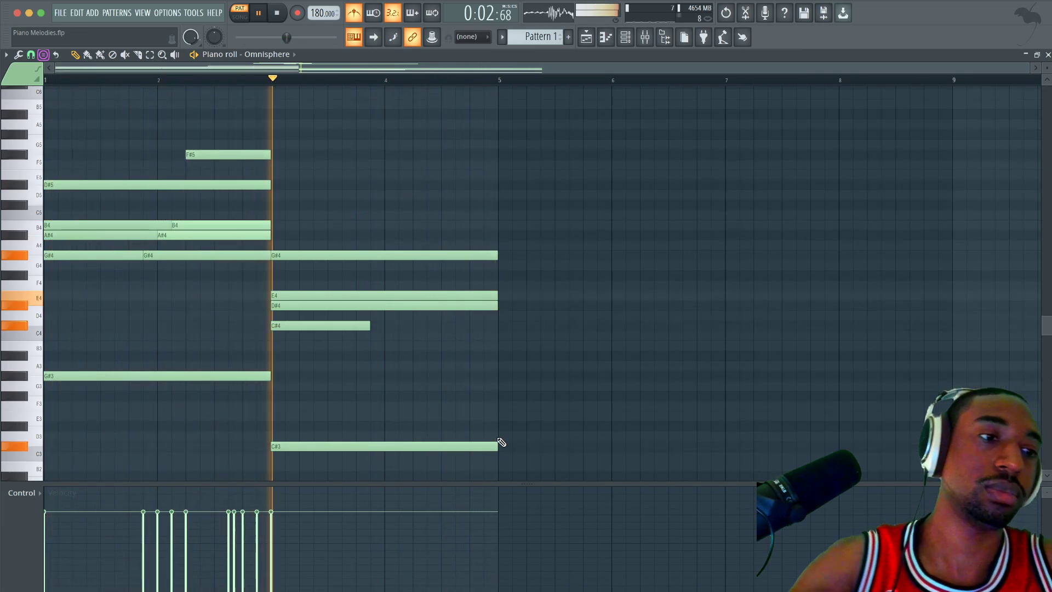
key("space")
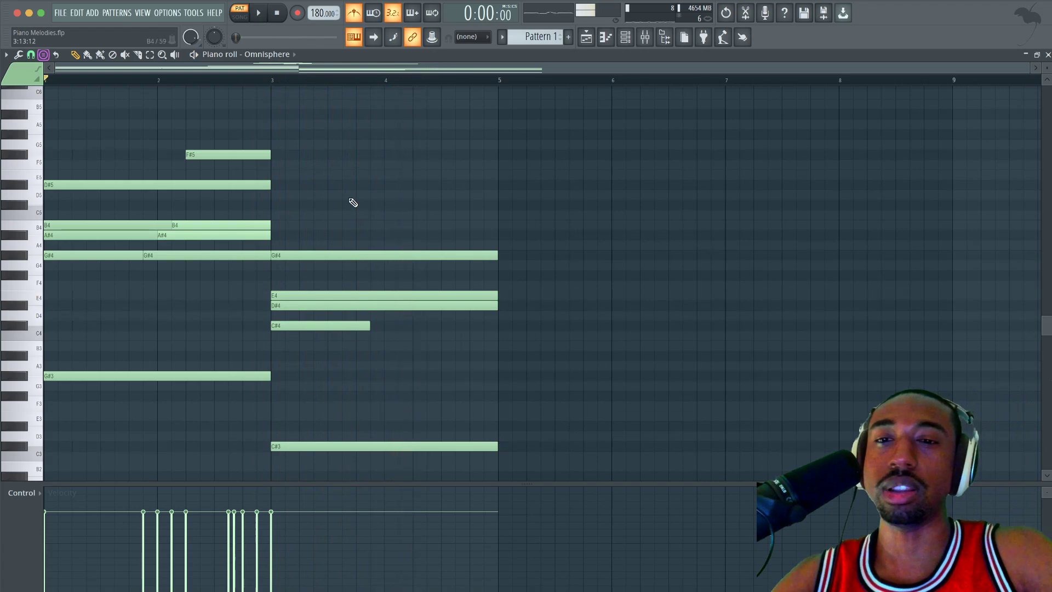
Step: Delete the D#4 note from the bar 3 chord during playback and extend its C#4 note to the start of bar 5
key("space")
right_click(305, 306)
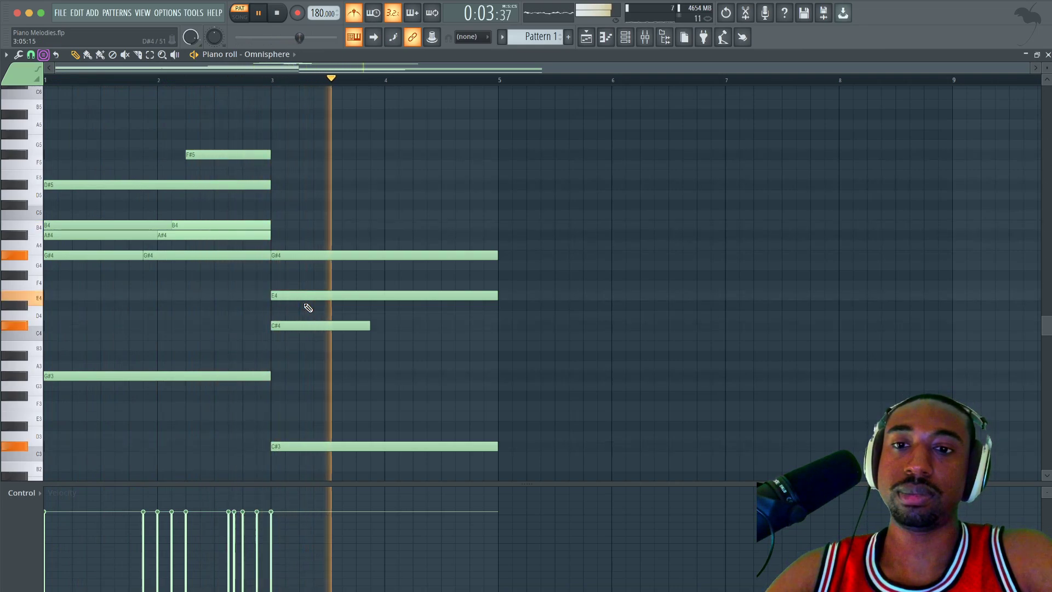
key("space")
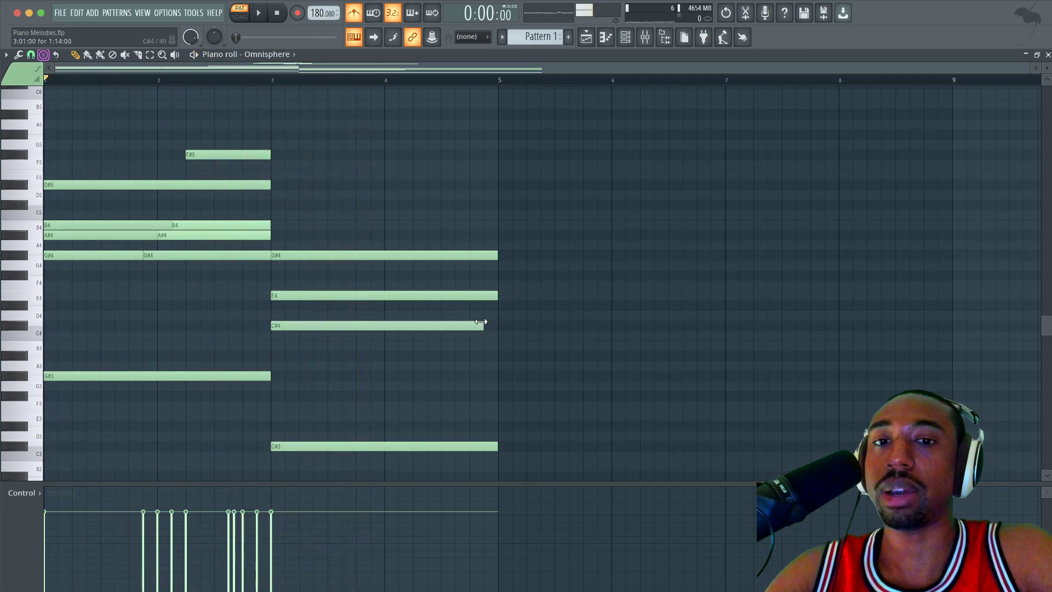
Step: Compare the opening chord with the bar 3 chord by selecting each in turn, deselect them, and play the pattern
left_click_drag(162, 279, 104, 163)
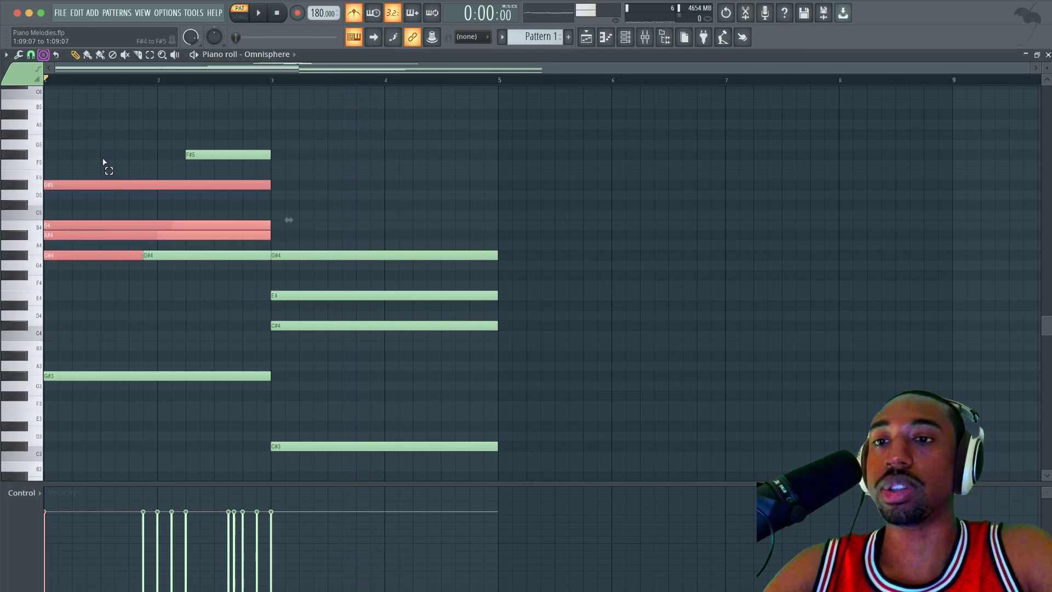
left_click_drag(286, 199, 329, 351)
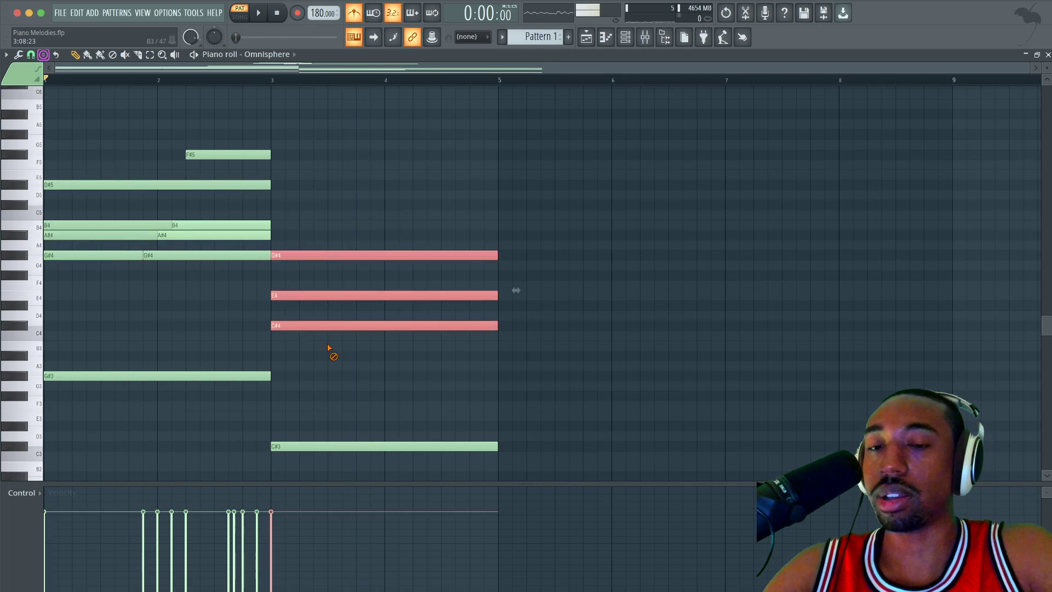
left_click(329, 349)
key("space")
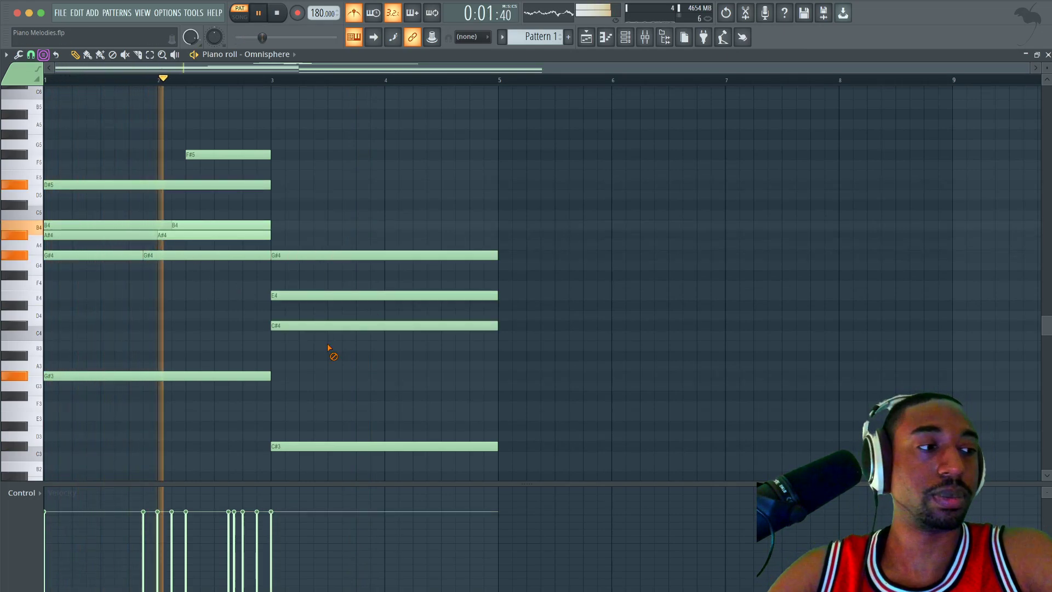
key("space")
key("space")
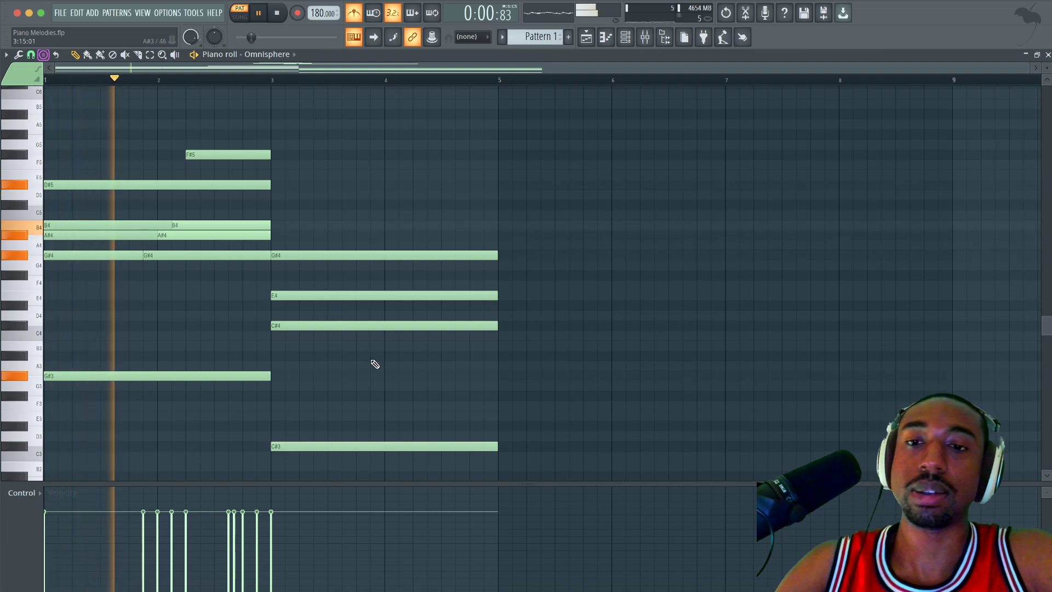
Step: Audition the pattern repeatedly, checking how the high D#6 note and the bass notes sit with the bar 3 chord
scroll(372, 294, "up", 1)
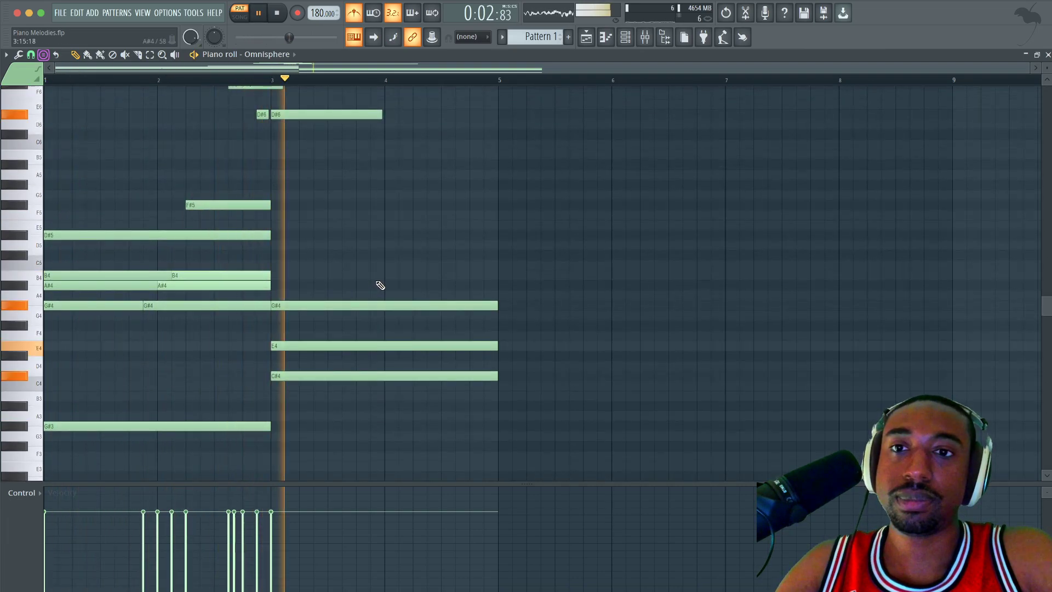
scroll(388, 137, "up", 1)
key("space")
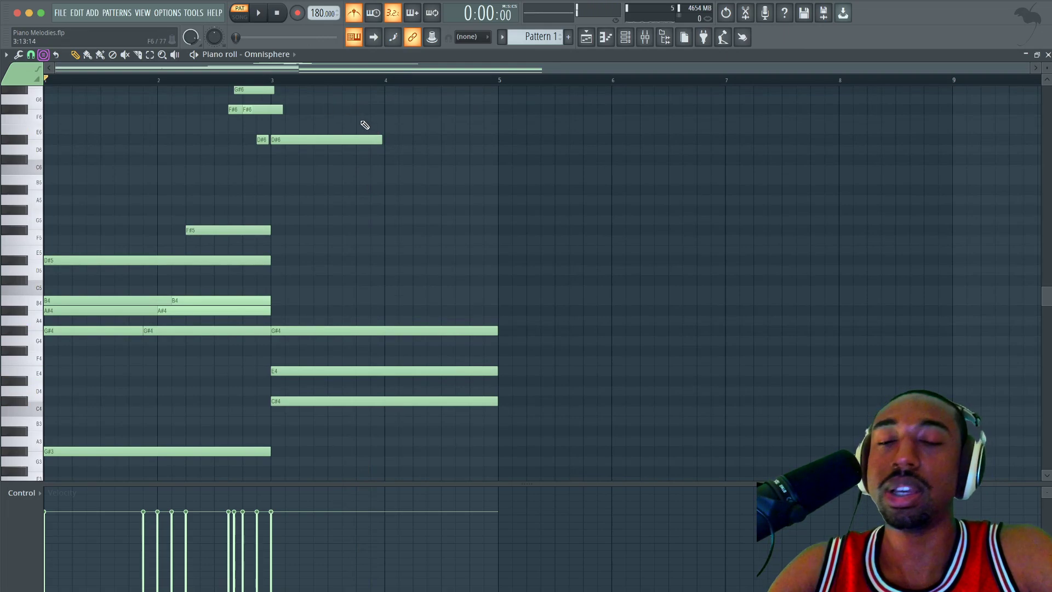
key("space")
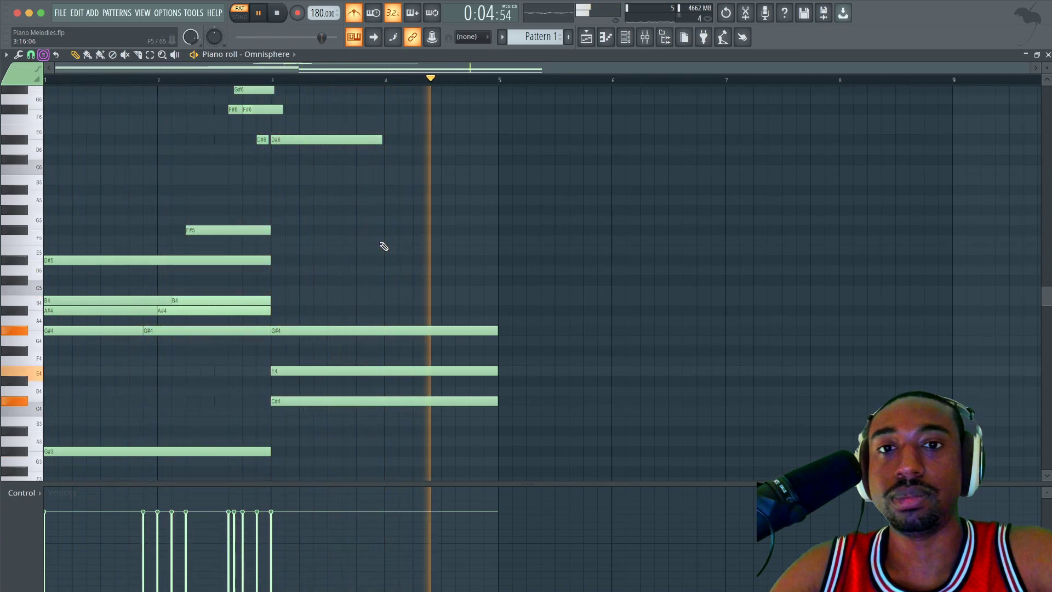
key("space")
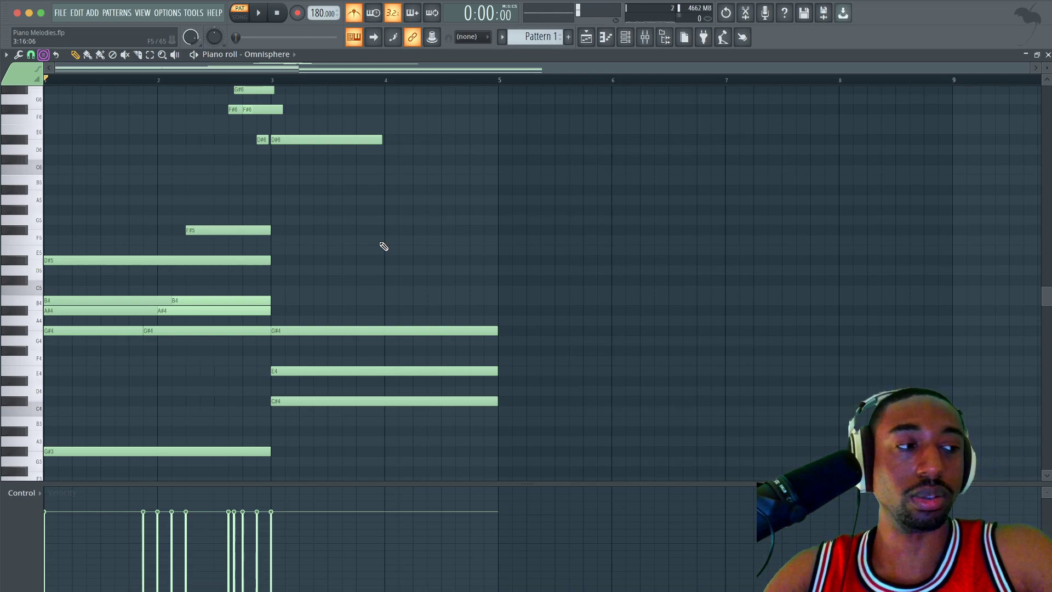
key("space")
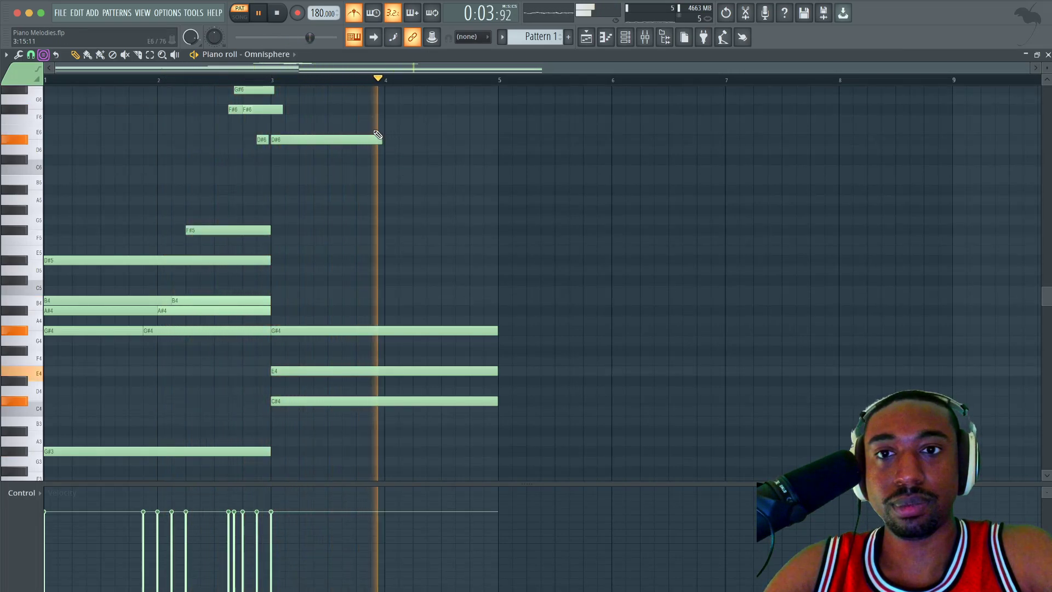
key("space")
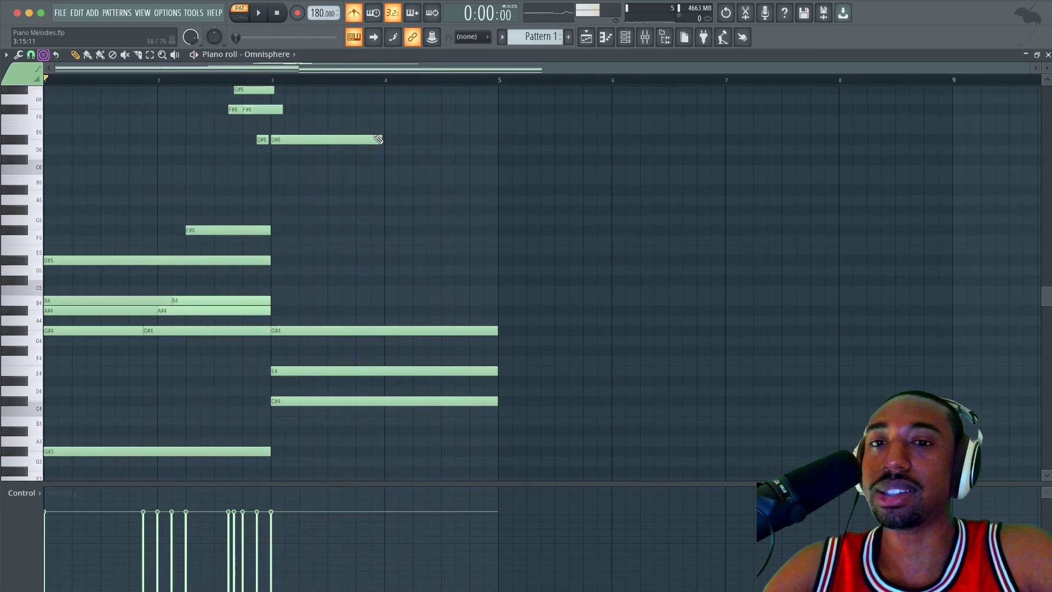
scroll(236, 324, "down", 3)
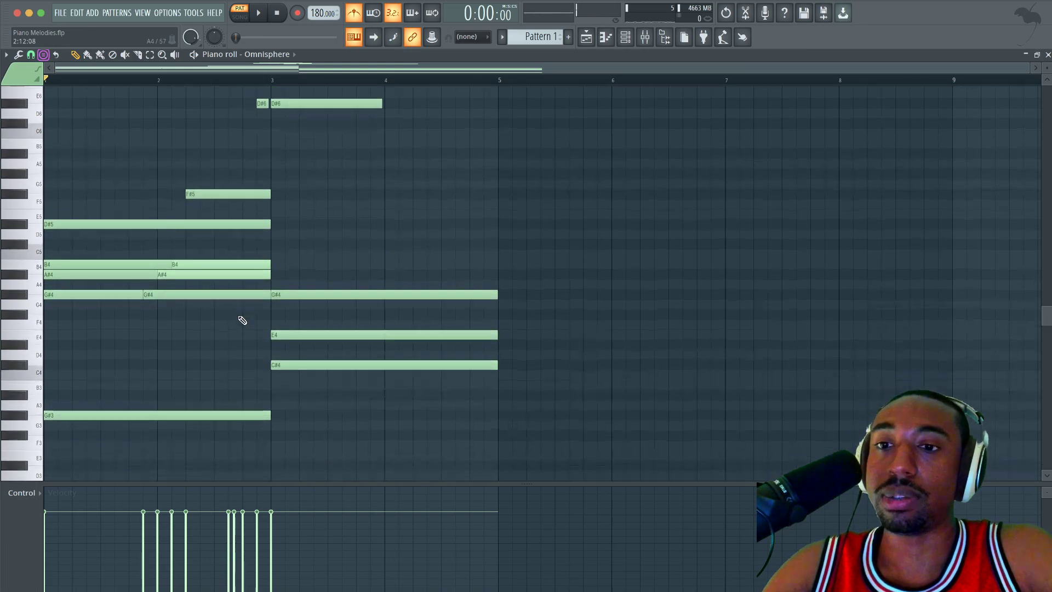
key("space")
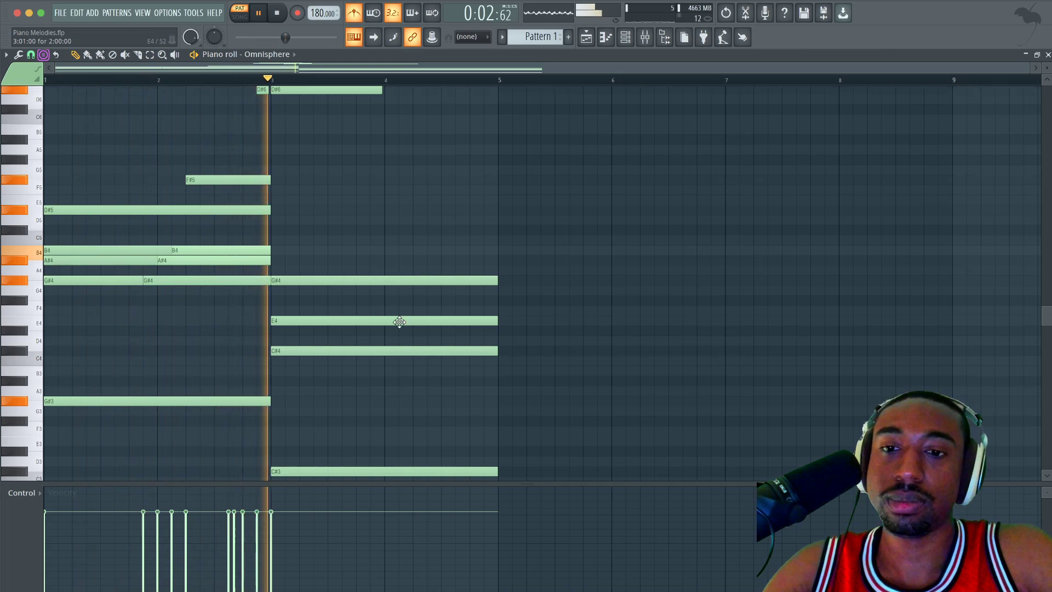
key("space")
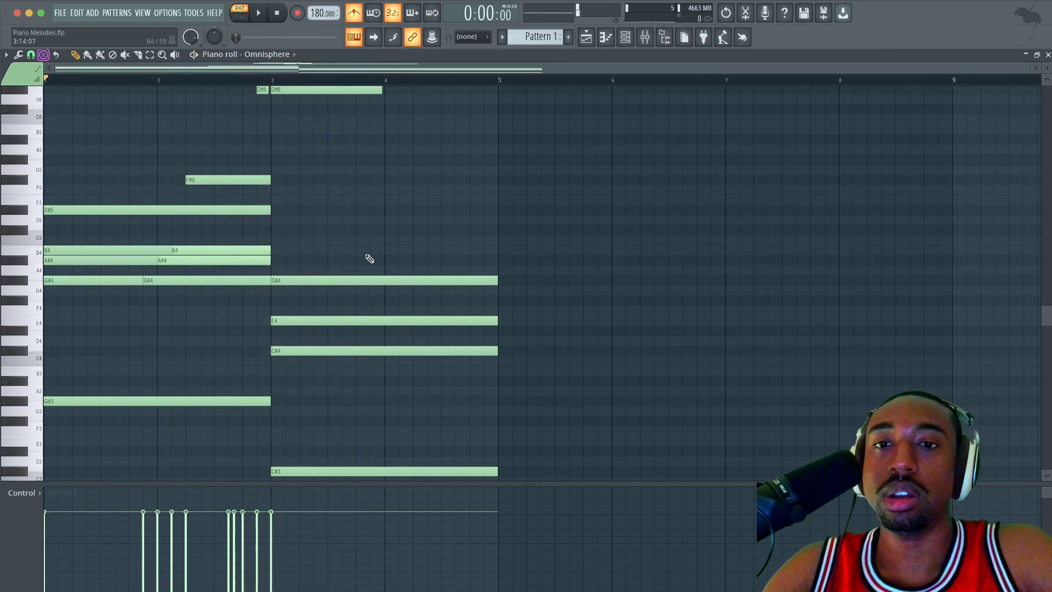
Step: Examine bars 3 to 4 and the repeated G#4, A#4 and B4 notes by selecting them, deselect, and play the pattern back
left_click_drag(273, 81, 498, 82)
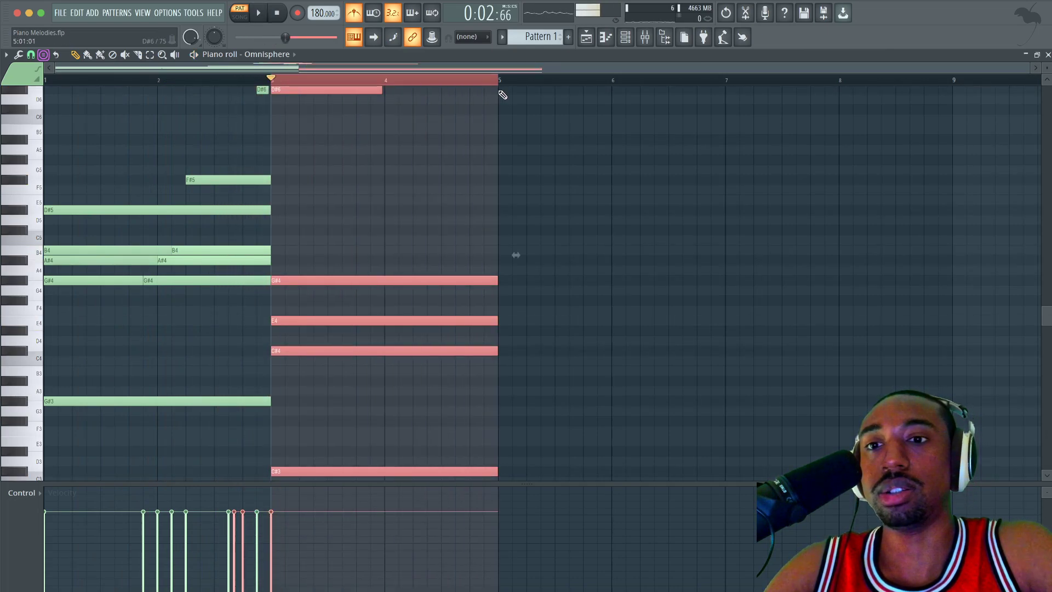
left_click(499, 92, "super")
left_click(487, 81, "super")
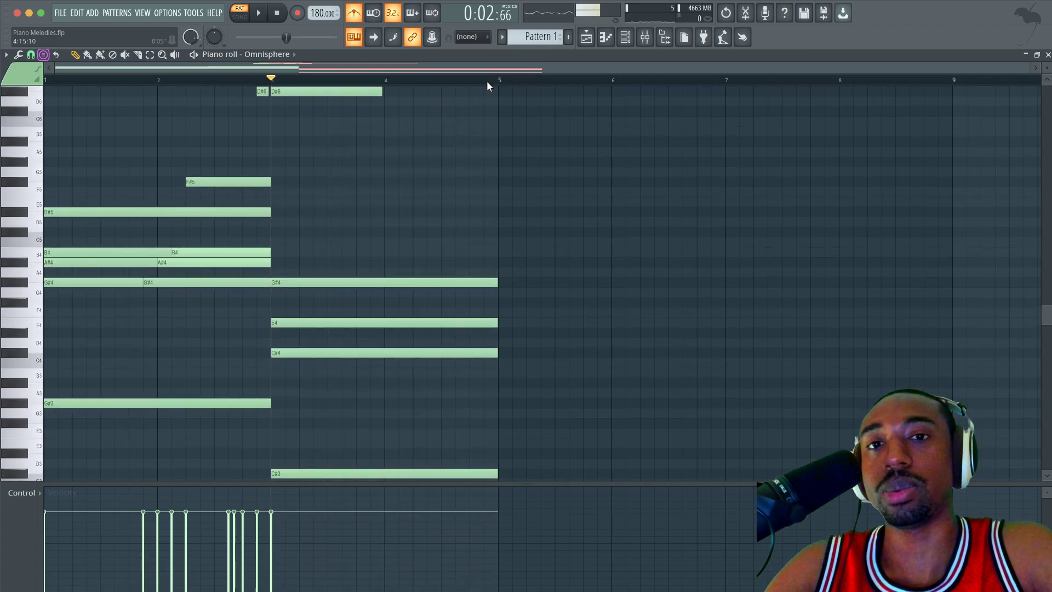
left_click_drag(198, 297, 217, 246)
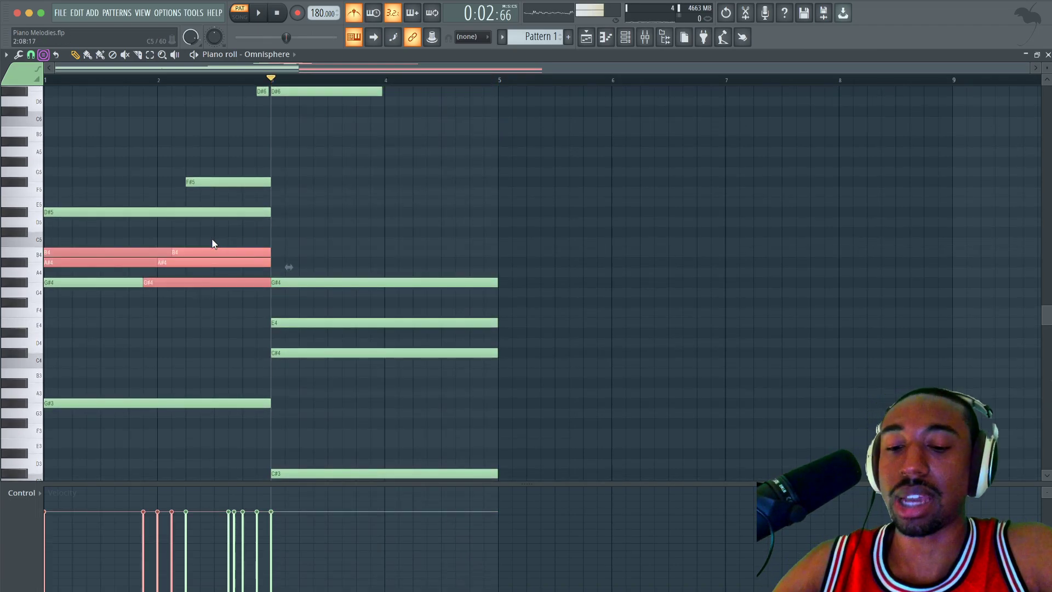
left_click(417, 228, "super")
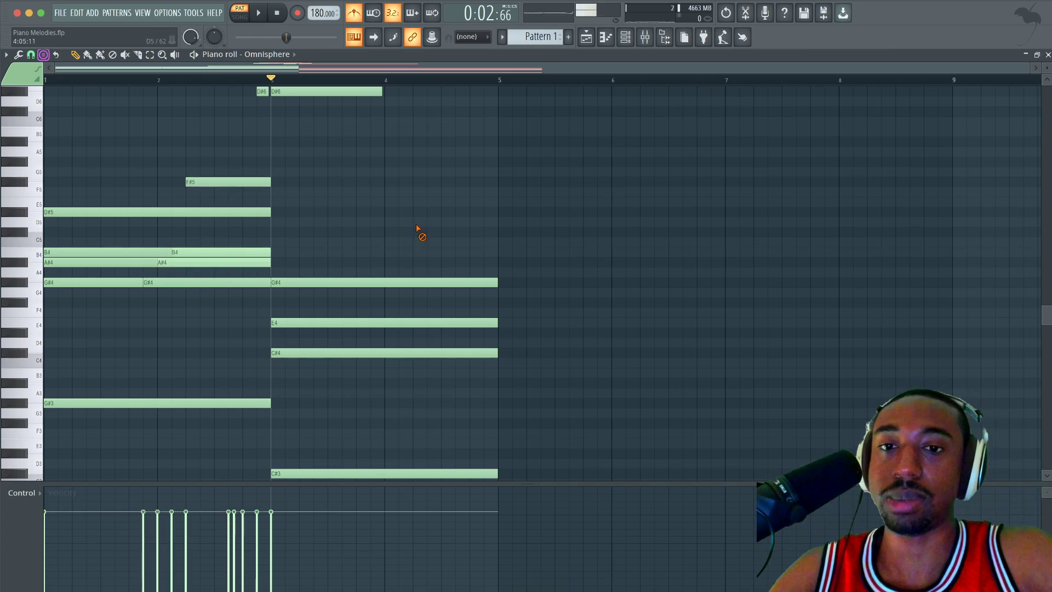
key("space")
key("space")
left_click(262, 14)
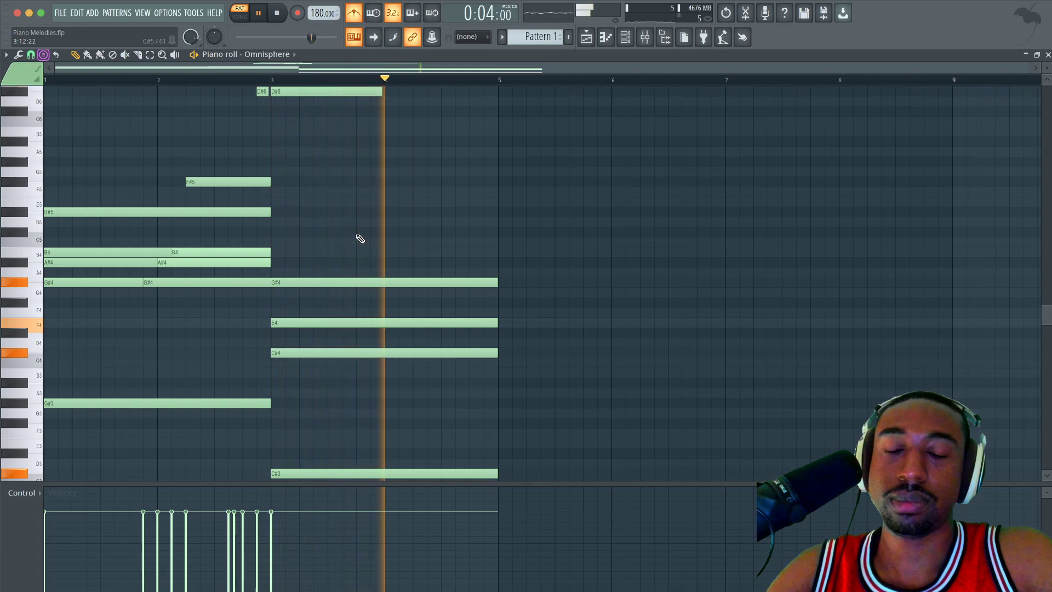
key("space")
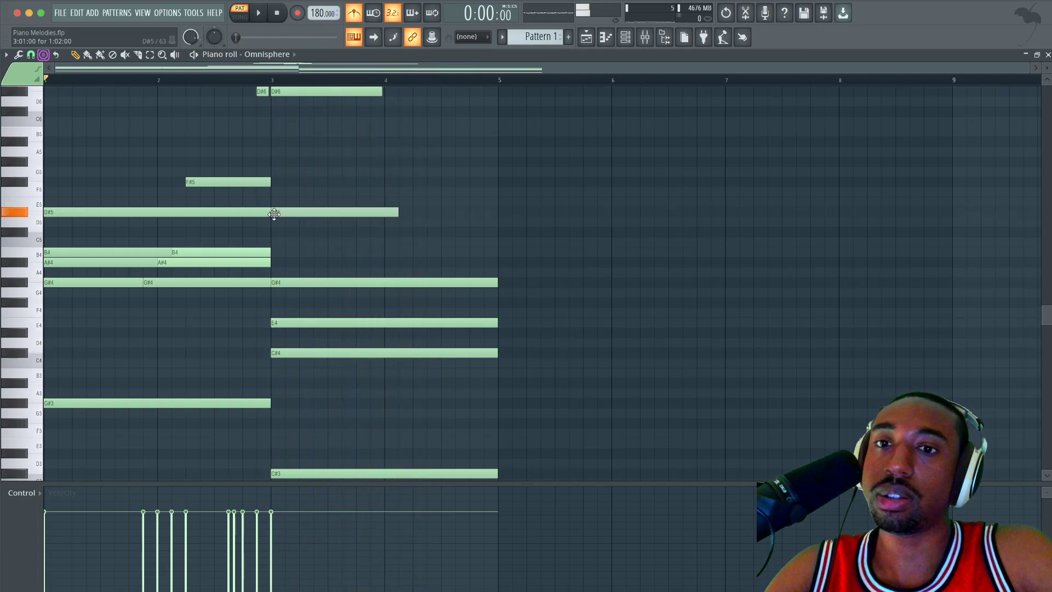
Step: Add an F#5 note at the start of bar 3 lasting 2:00:00 and audition it with the pattern
left_click_drag(275, 235, 275, 182)
key("space")
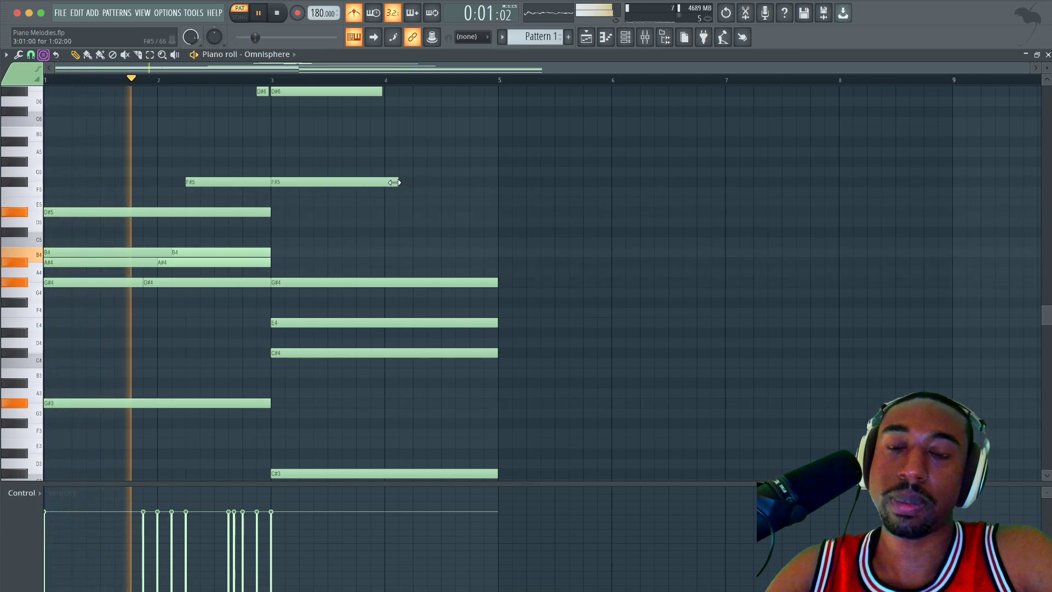
left_click_drag(390, 183, 486, 181)
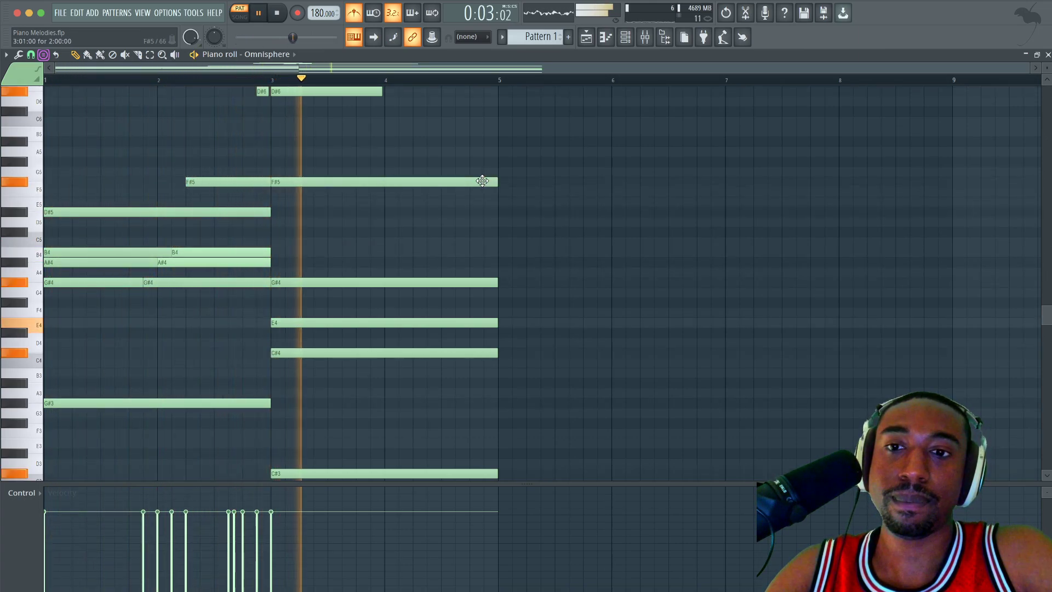
key("space")
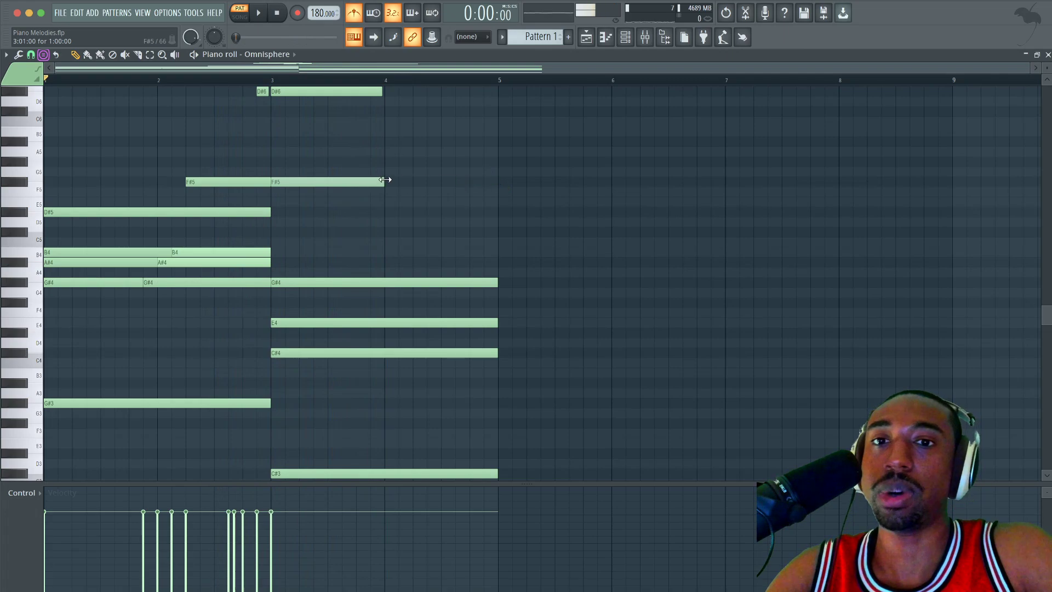
scroll(337, 319, "down", 3)
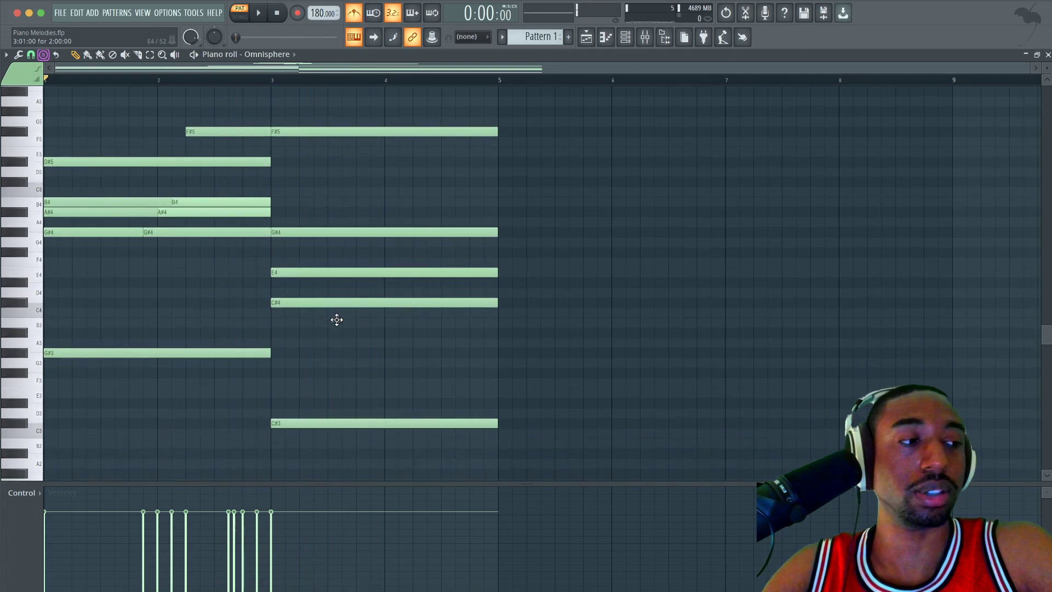
key("space")
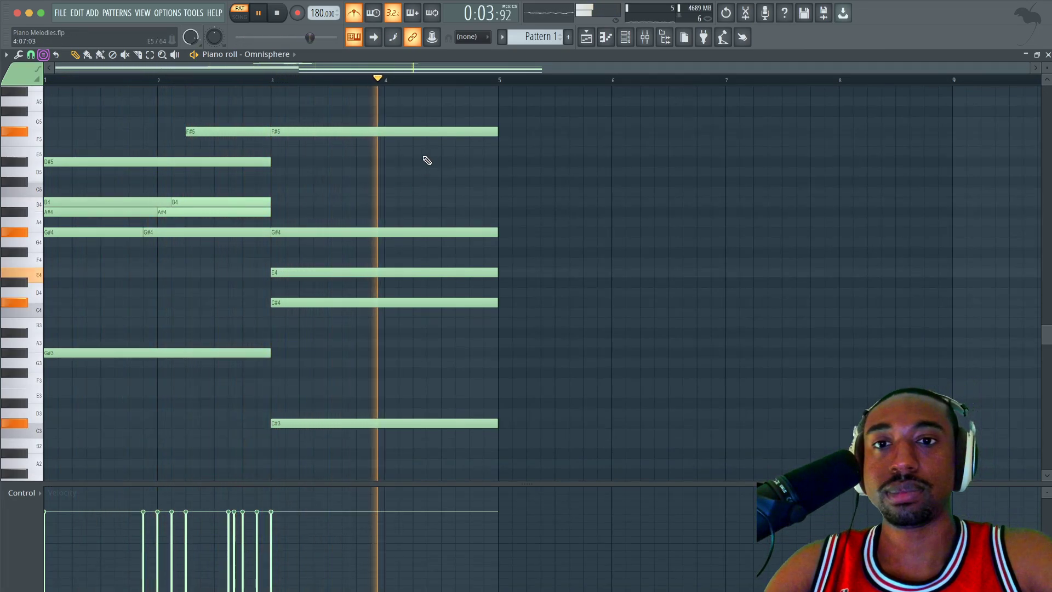
key("space")
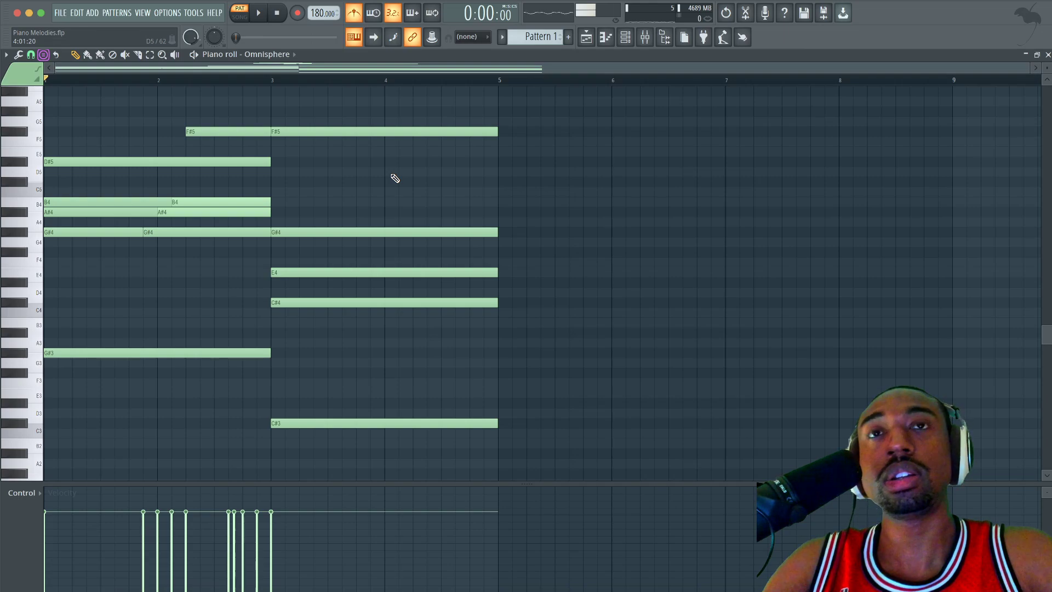
Step: Add C#5, D#5 and E5 notes starting at 3:15, 4:01 and 4:03, all ending at bar 5, with slide turned off on E5
left_click(390, 182)
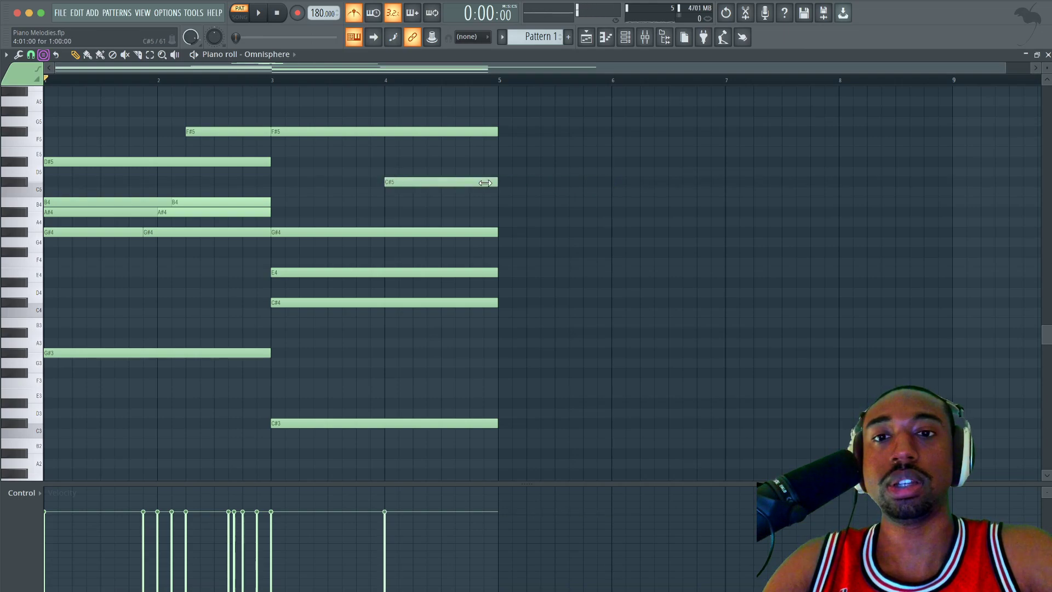
left_click_drag(418, 184, 407, 184)
scroll(407, 184, "up", 3)
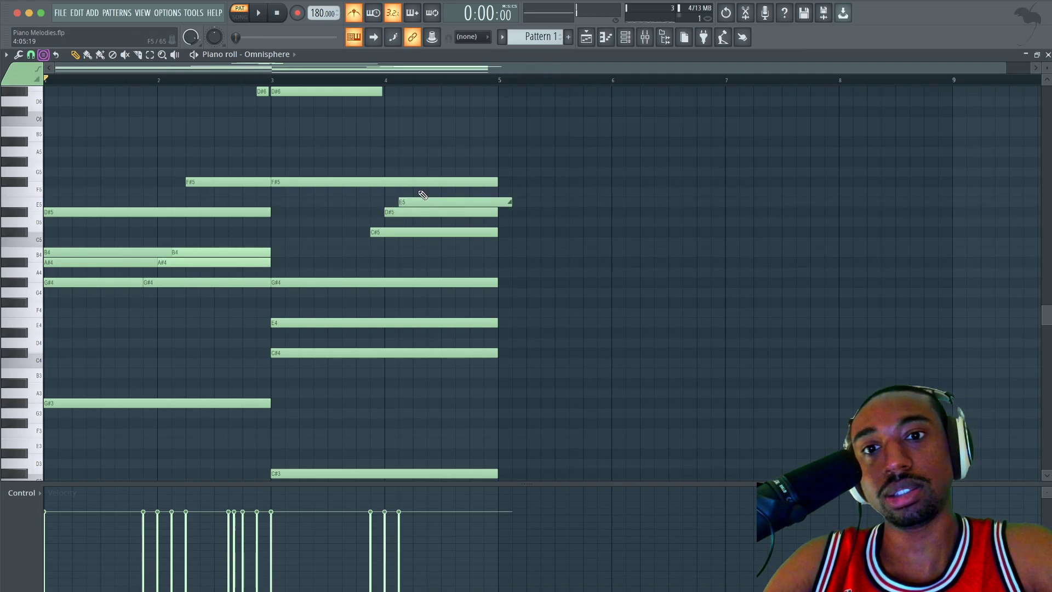
double_click(470, 203)
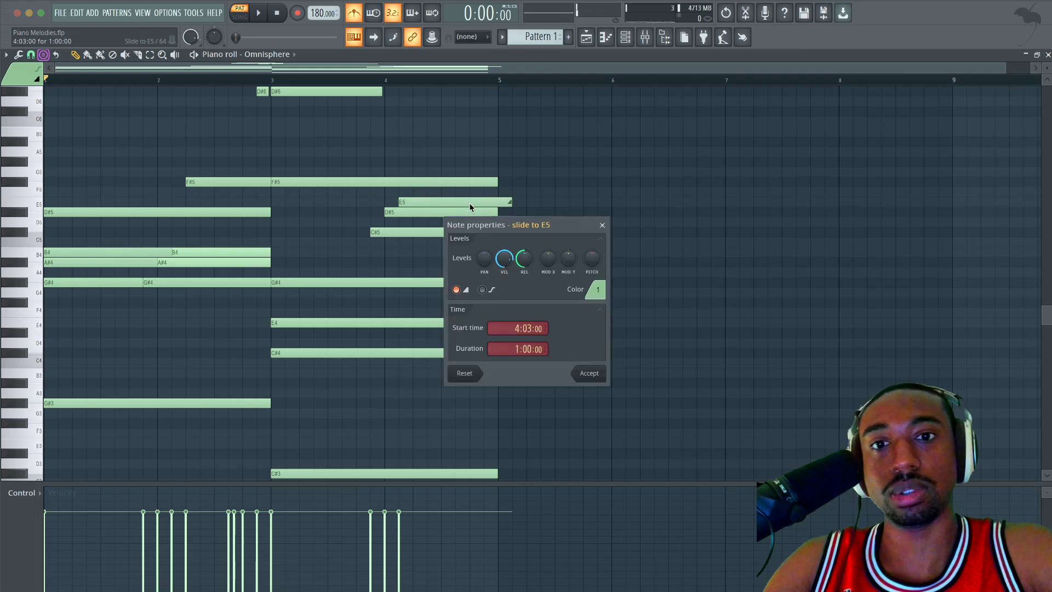
left_click(601, 373)
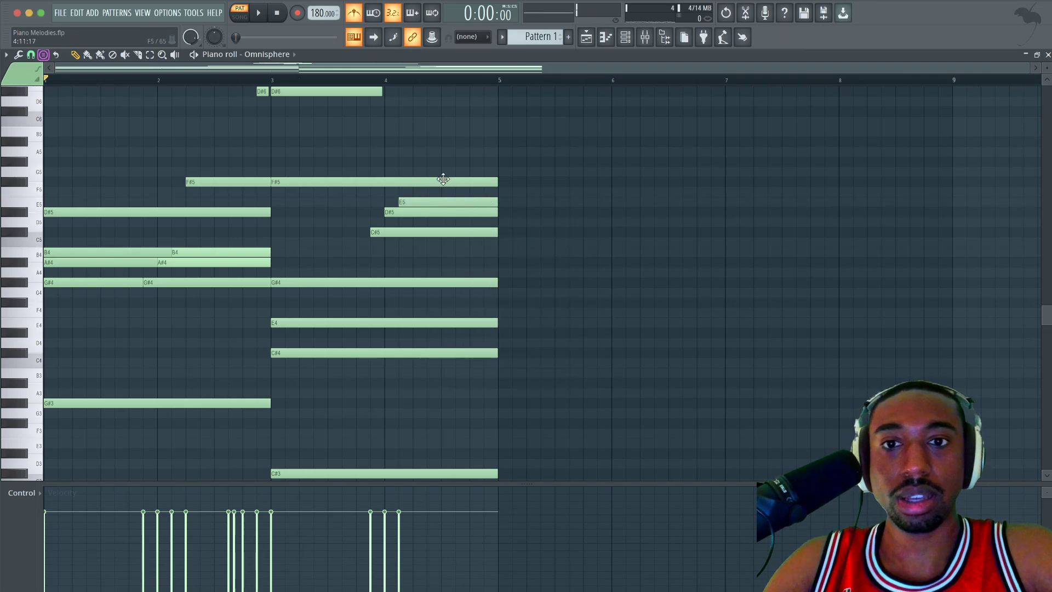
Step: Add an F#5 note at 4:05 ending at bar 5, shorten the bar 3 F#5 to end where it starts, and play the pattern
left_click_drag(411, 181, 412, 183)
key("space")
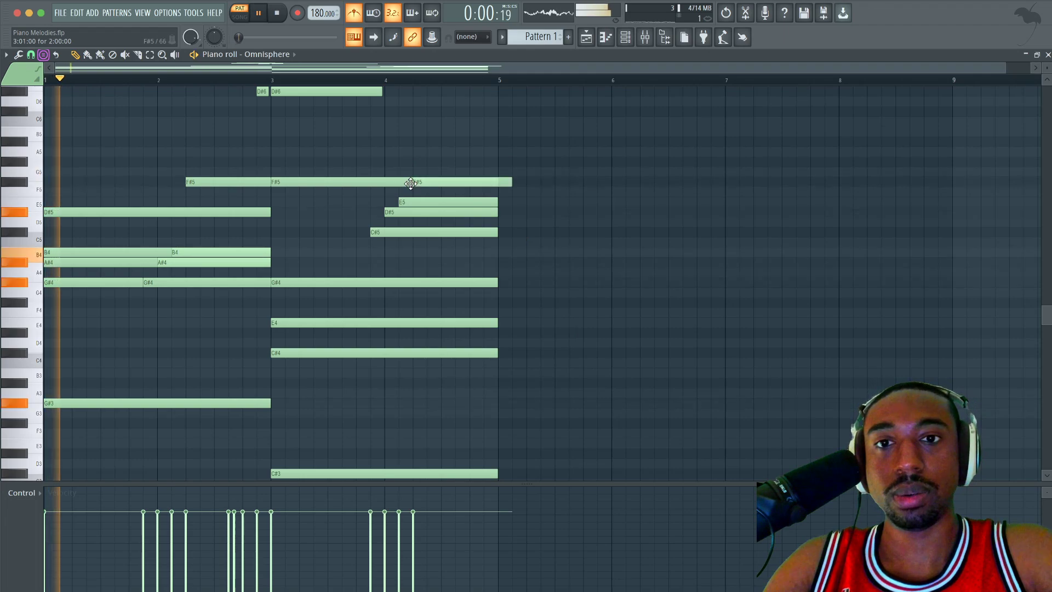
left_click_drag(512, 182, 422, 181)
left_click(393, 180, "super")
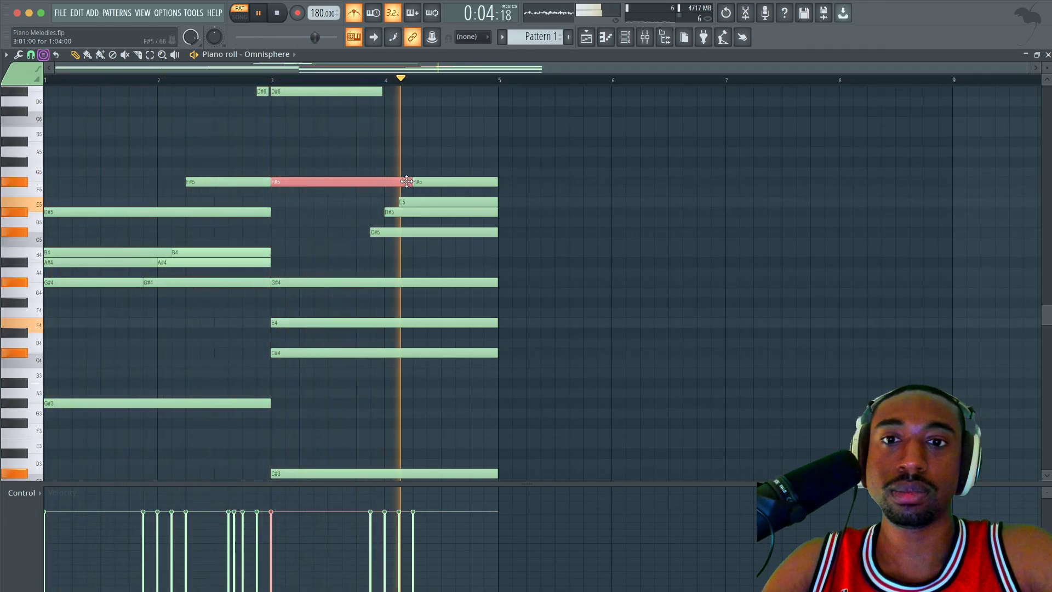
key("space")
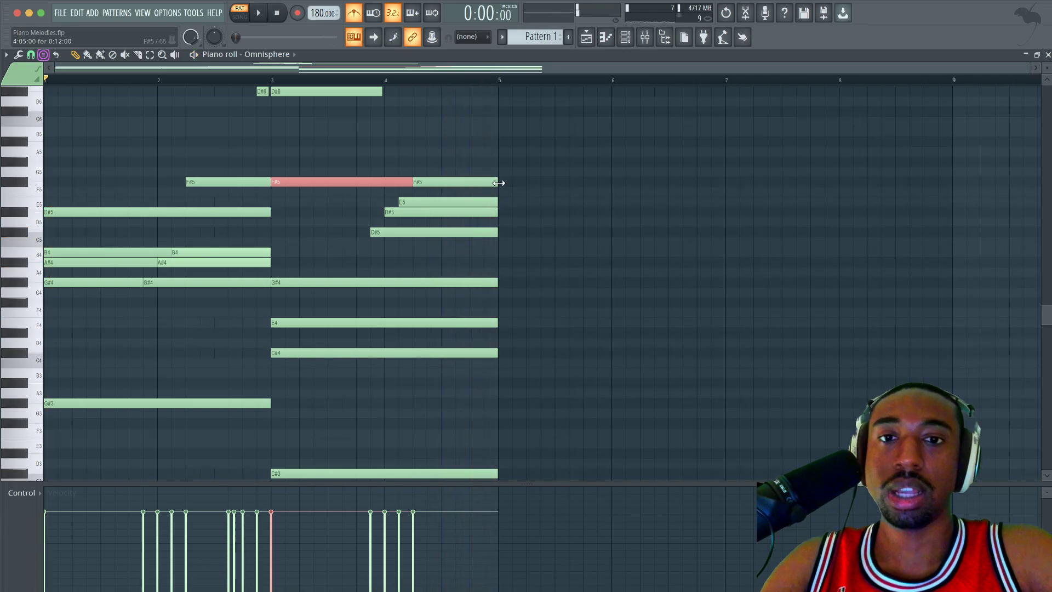
key("space")
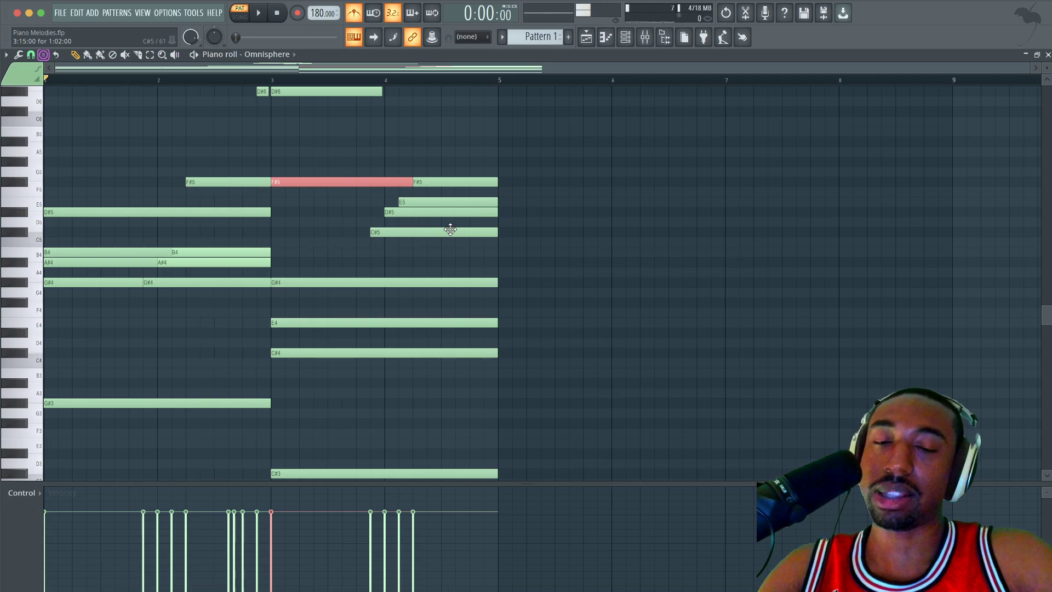
Step: Add a second C#5 note starting at 4:07 and ending at bar 5 while the pattern plays
left_click(495, 223)
left_click_drag(455, 230, 441, 232)
key("space")
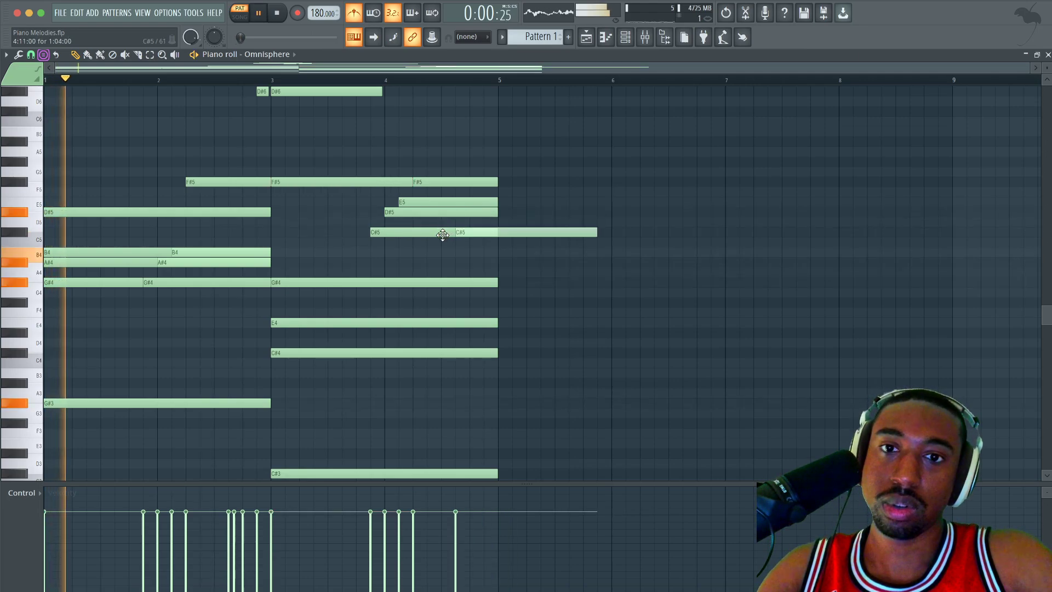
left_click_drag(584, 233, 424, 230)
left_click(421, 234)
left_click(482, 230)
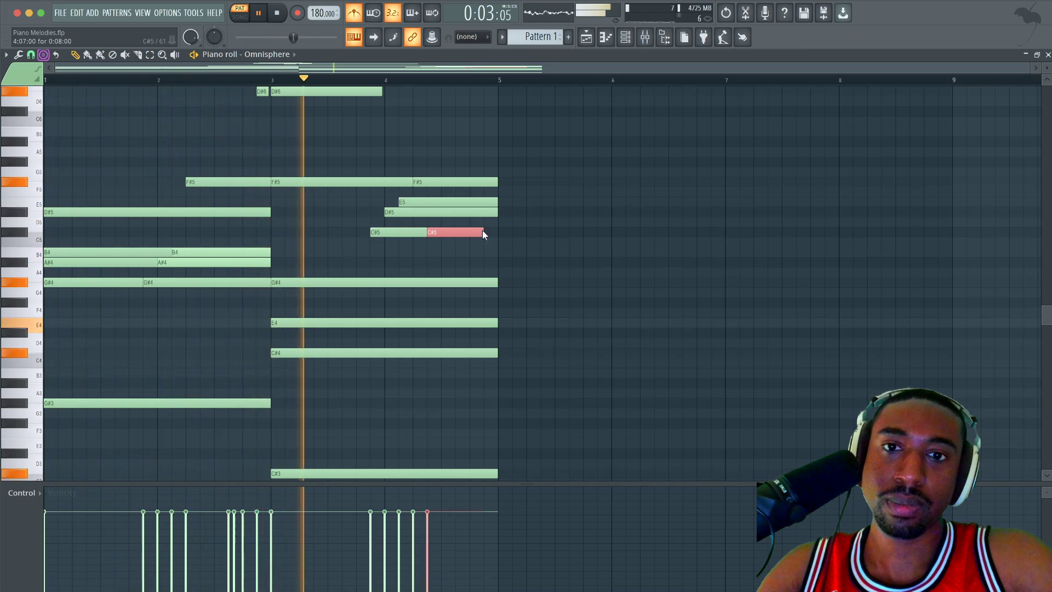
left_click_drag(484, 232, 503, 245)
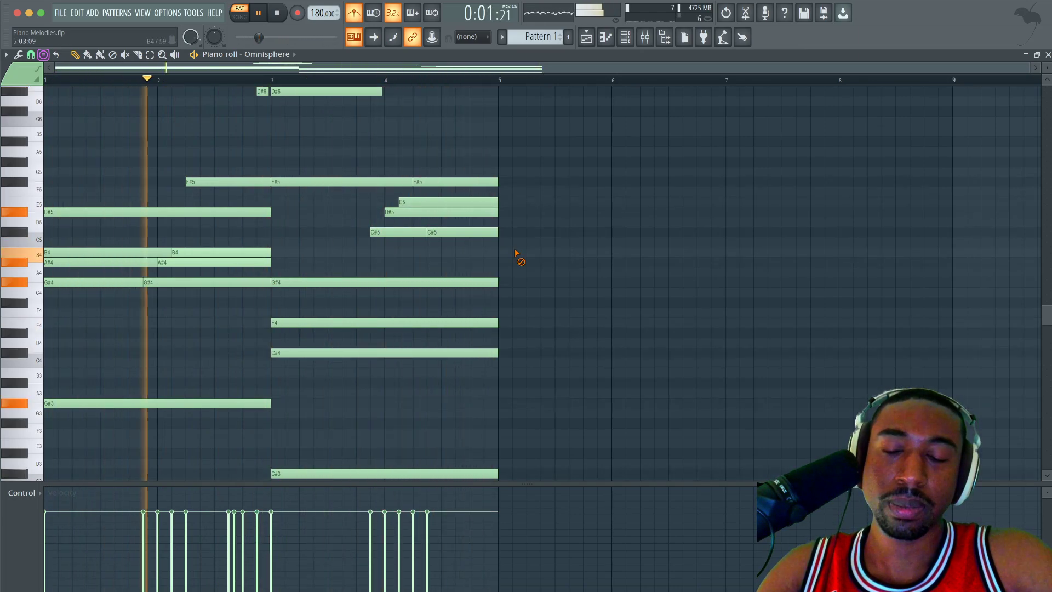
Step: Turn off the metronome, lower the bar 3 F#5 note one octave to F#4, and extend it to bar 5
left_click(354, 14)
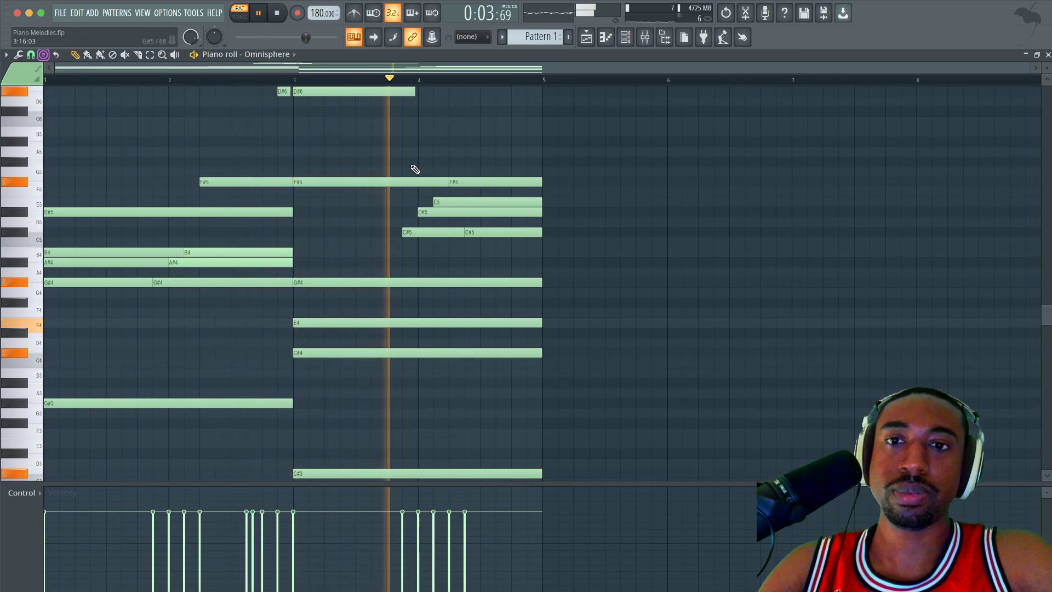
key("space")
left_click_drag(364, 186, 361, 188)
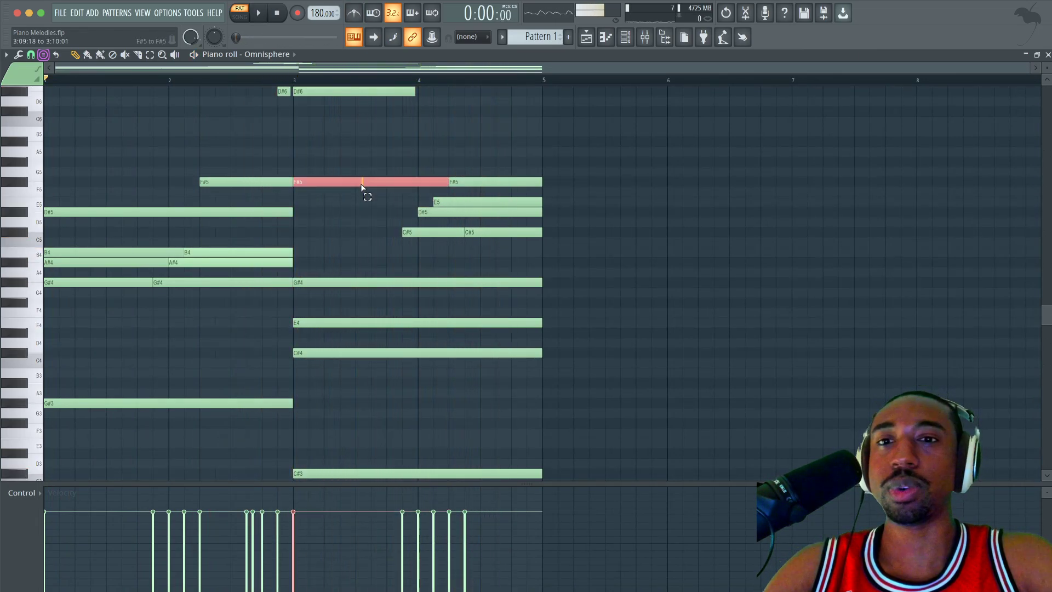
key("ctrl+Down")
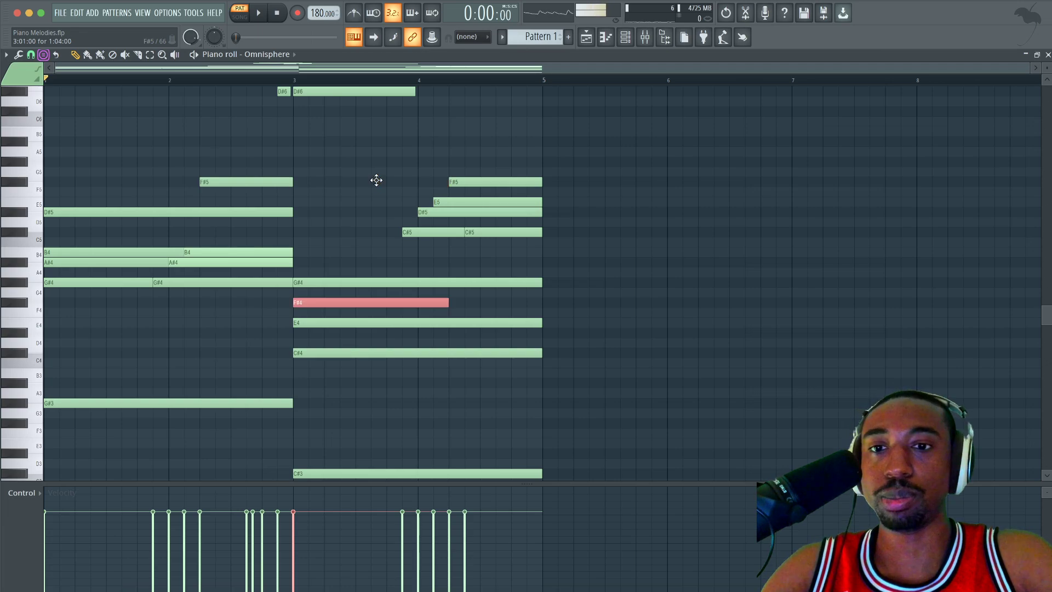
key("space")
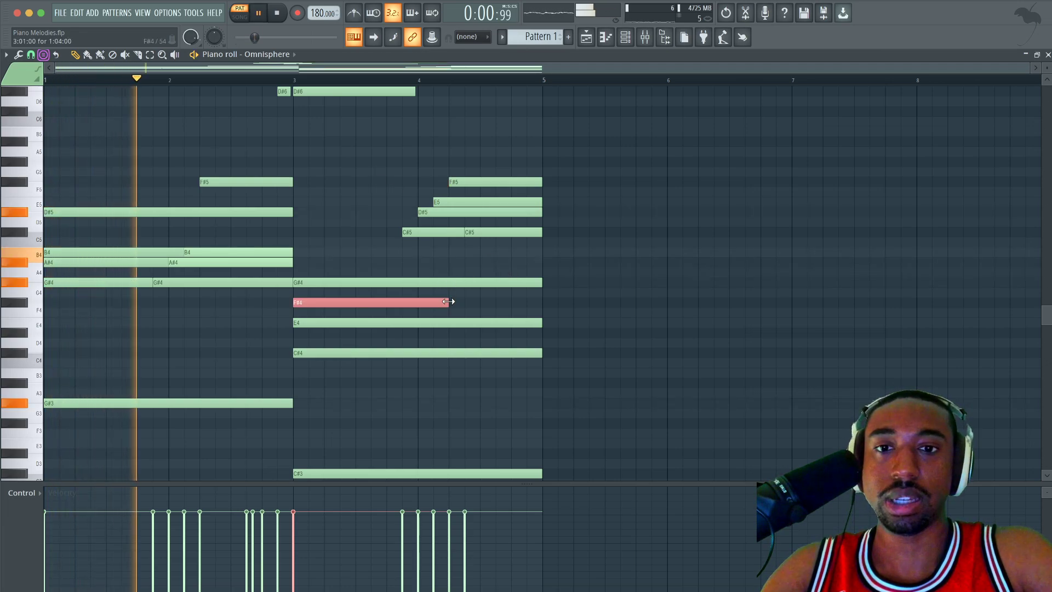
left_click_drag(448, 302, 543, 303)
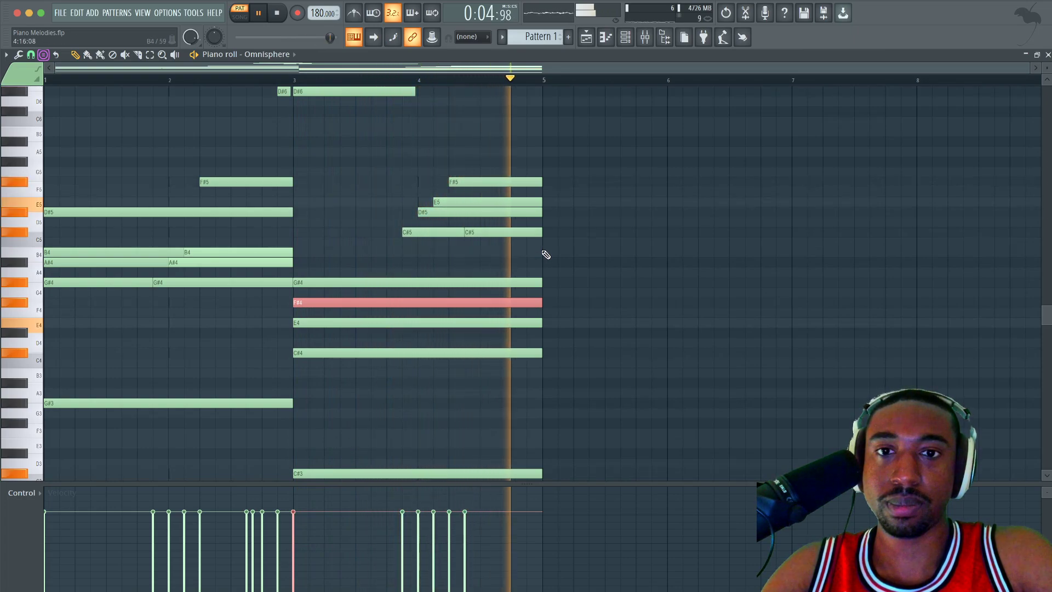
key("space")
Step: Try the C#5, D#5, E5, F#5 and C#5 run before bar 5 one octave lower, audition it, and undo the transposition
left_click_drag(538, 261, 428, 183)
key("ctrl+Down")
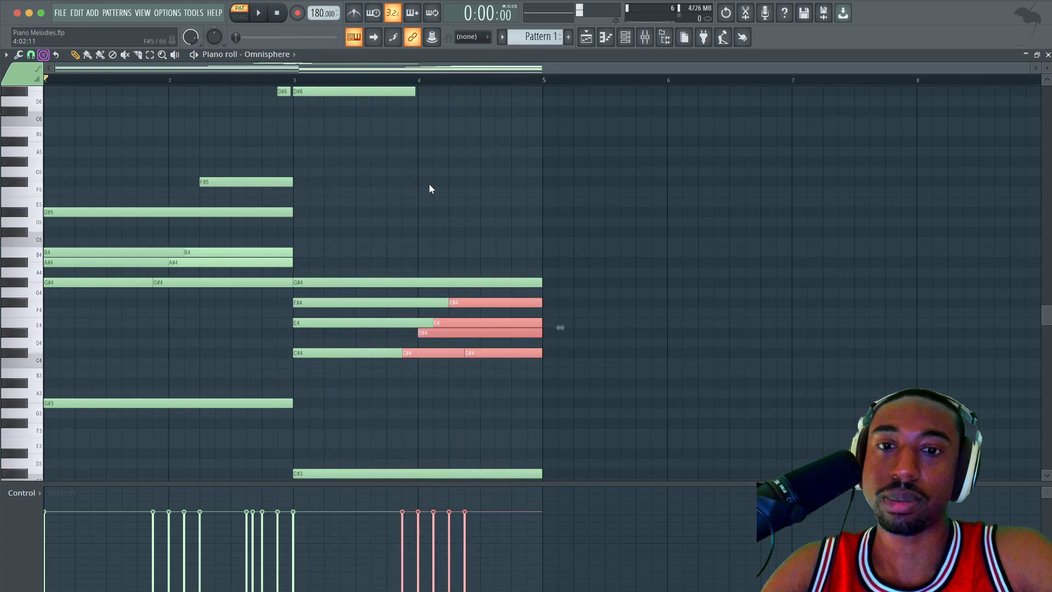
key("space")
left_click(379, 362)
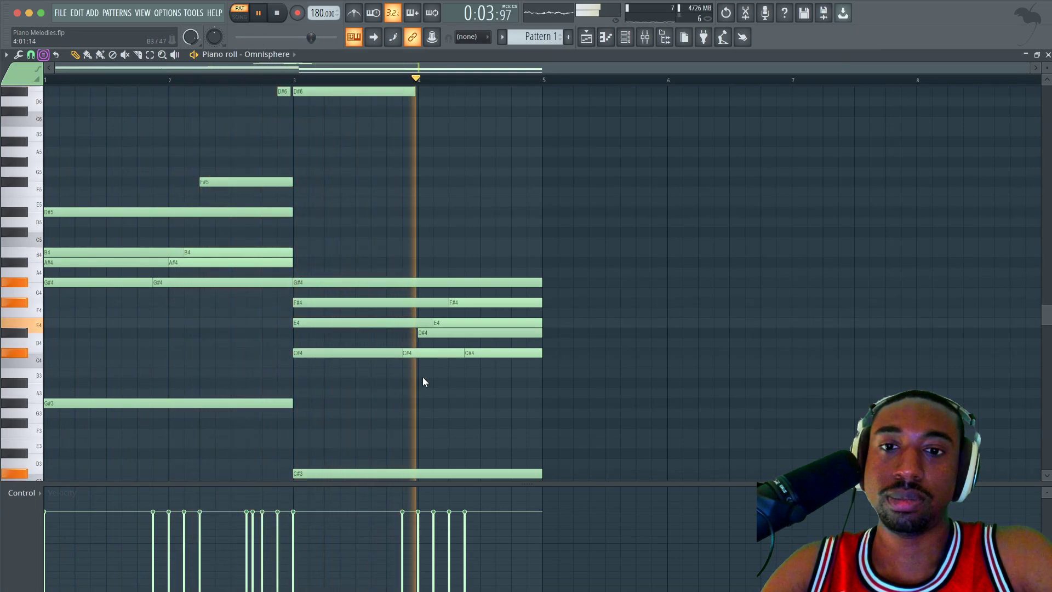
key("space")
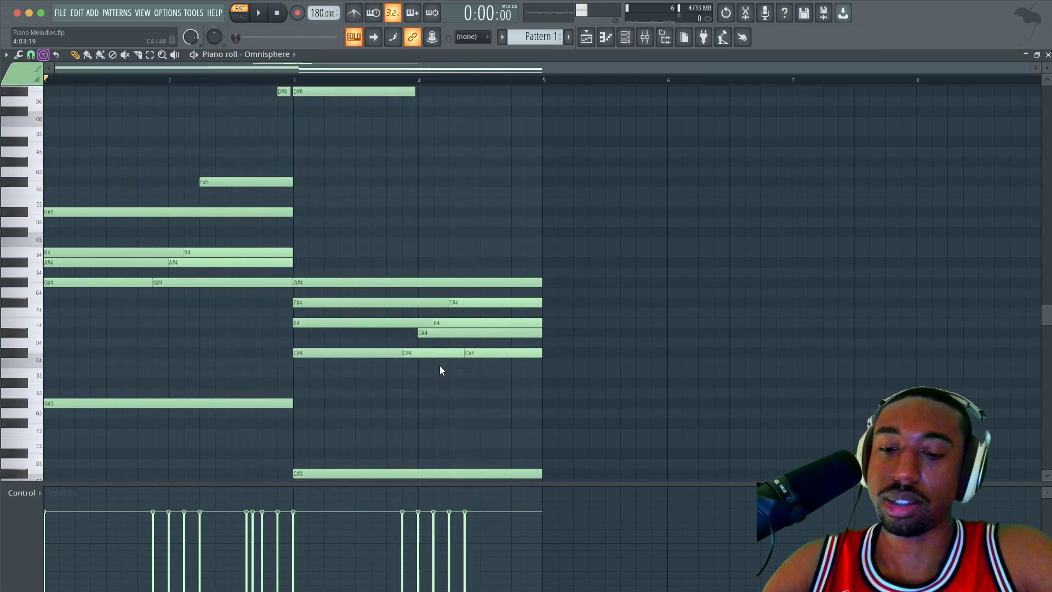
key("ctrl+alt+z")
key("ctrl+alt+z")
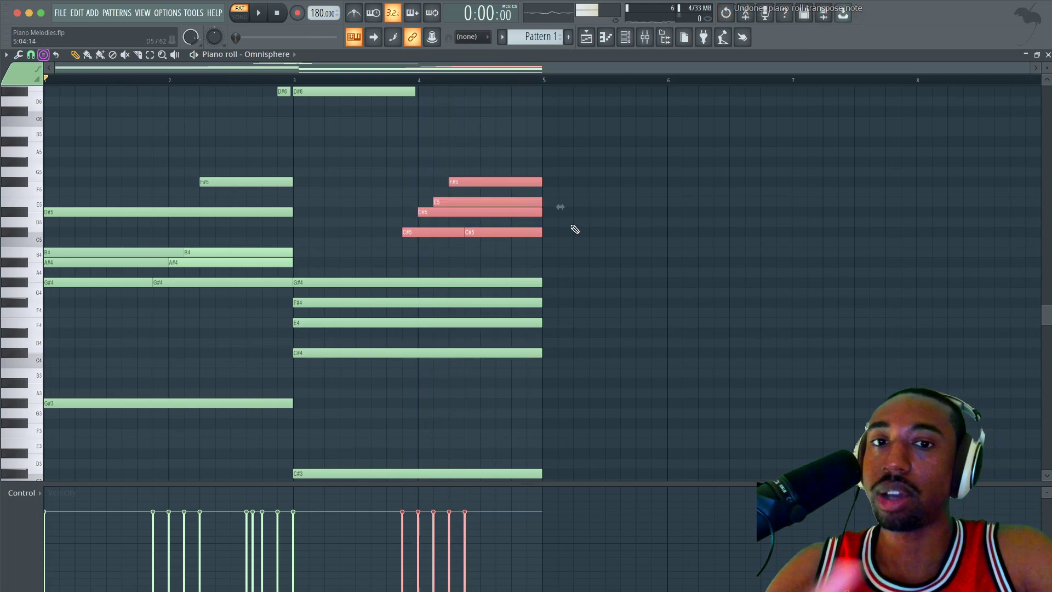
left_click(572, 229)
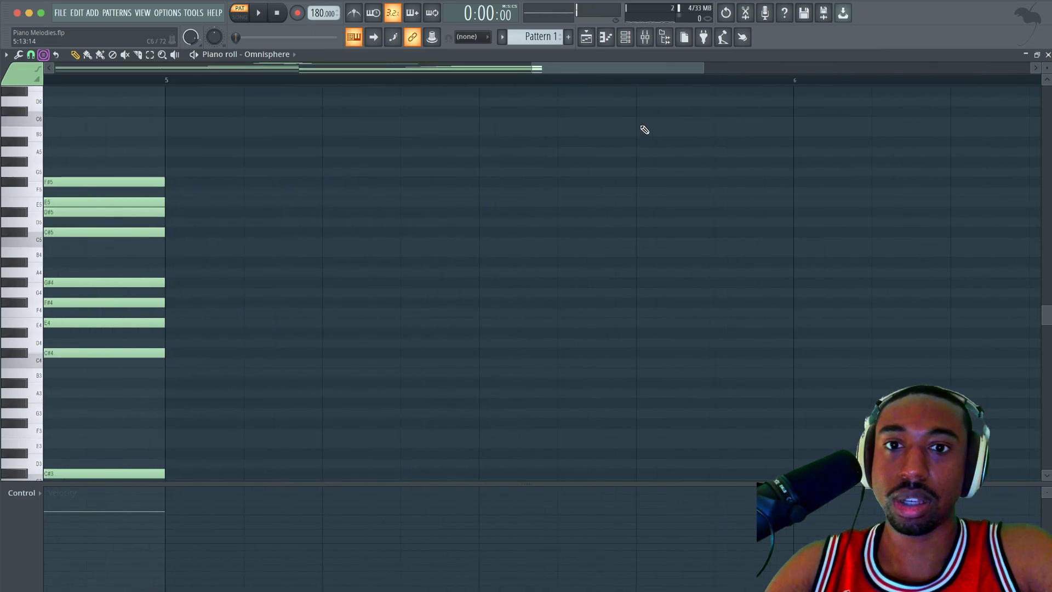
Step: Audition the pattern with the F#4 note in the bar 3 chord and the ending run in its higher octave
scroll(565, 186, "down", 2)
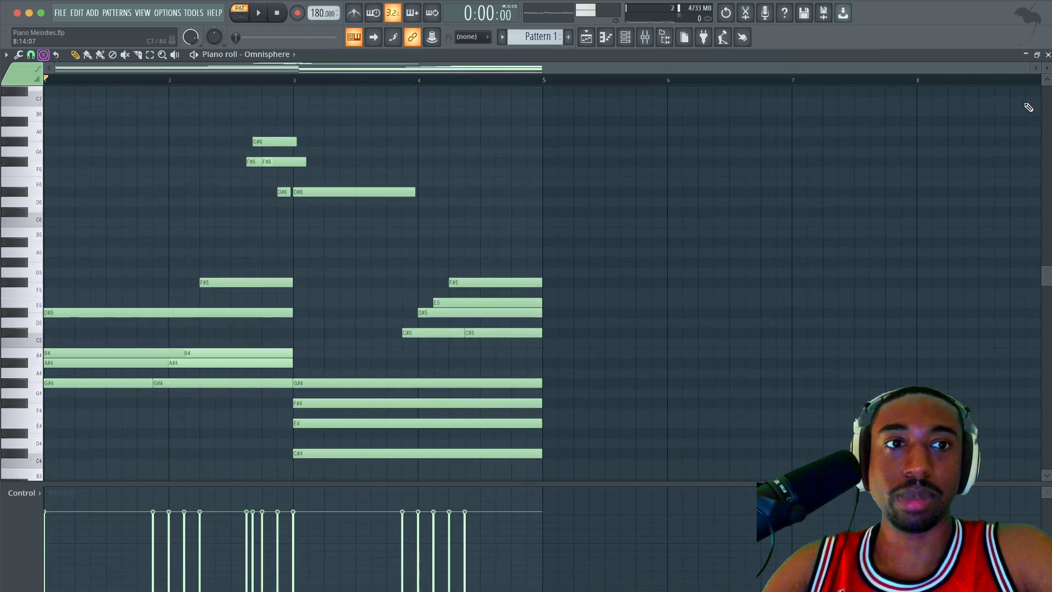
scroll(693, 234, "down", 3)
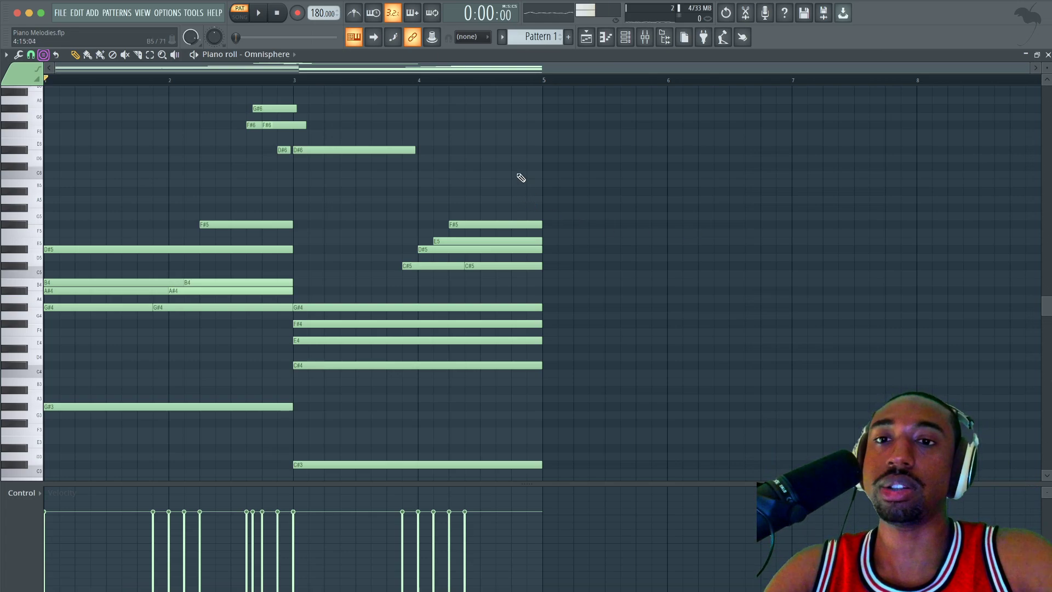
key("space")
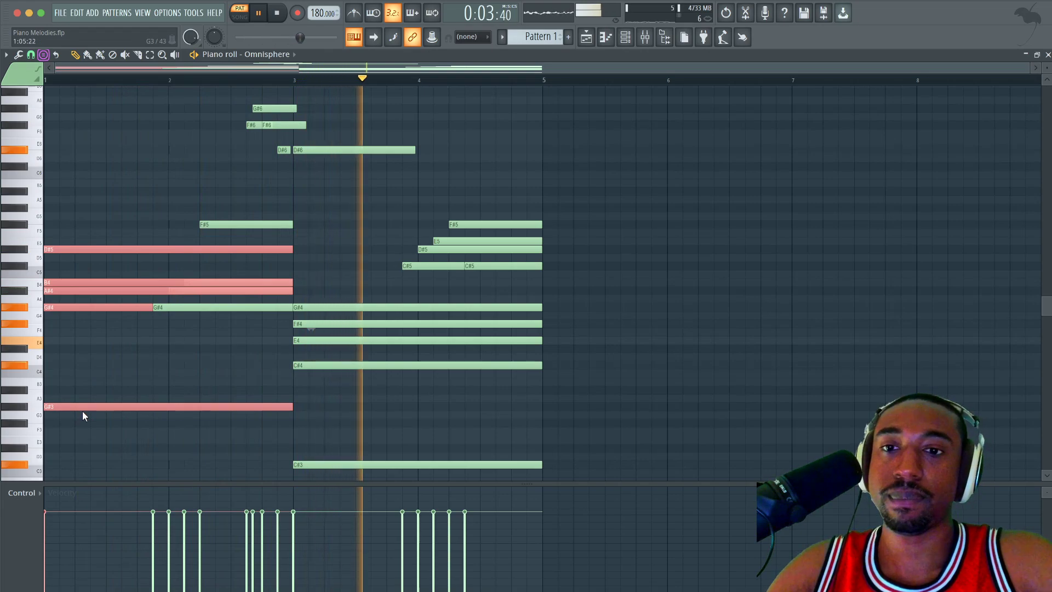
key("space")
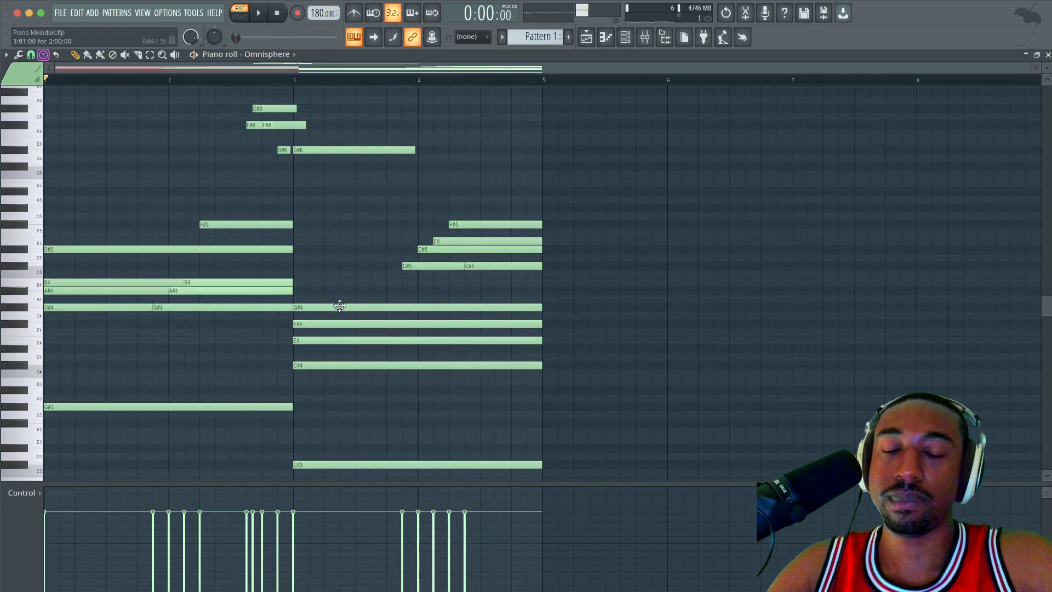
Step: Lower the velocity of the bar 3 F#4 note to about 56%, play the pattern, and select the opening chord notes
left_click(333, 325)
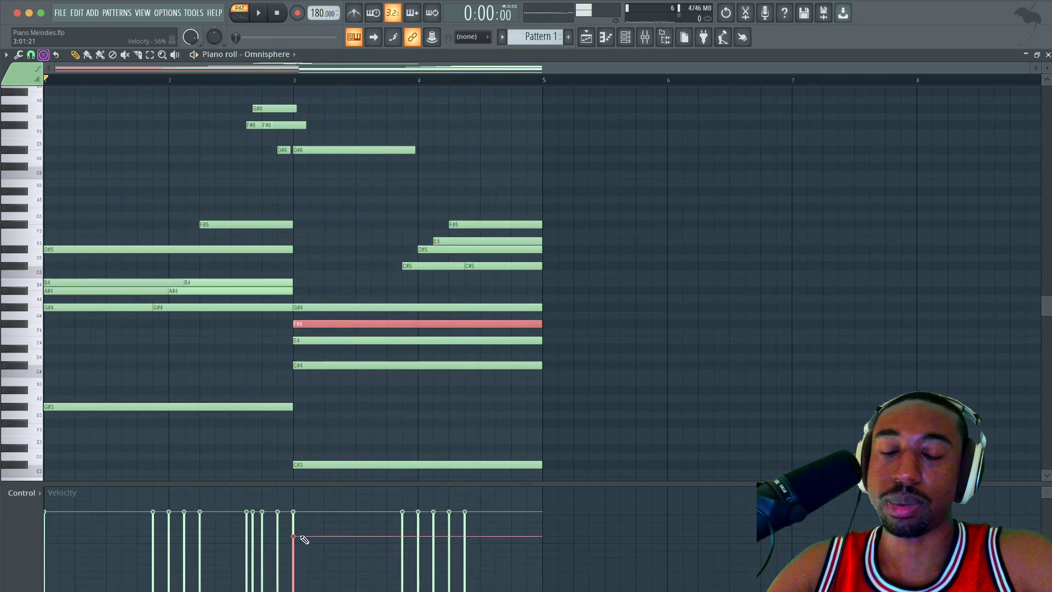
key("space")
left_click(355, 437)
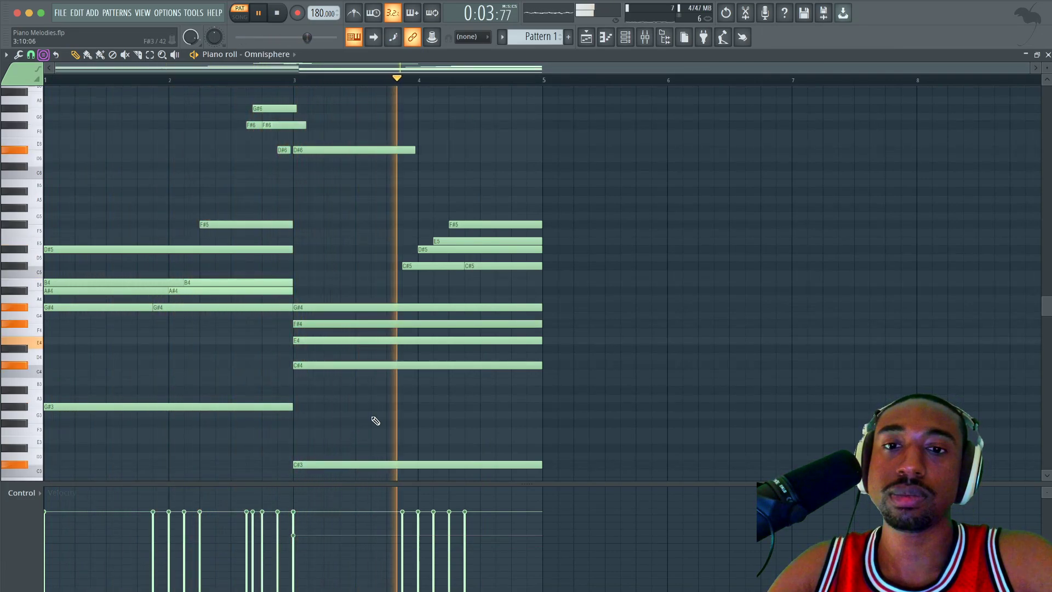
left_click_drag(99, 231, 83, 409)
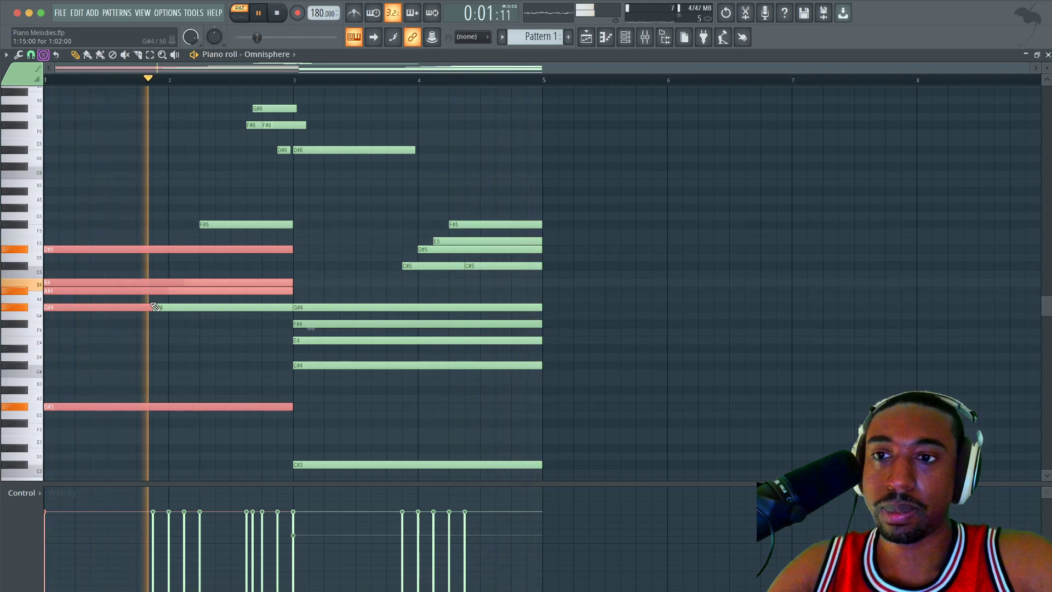
key("space")
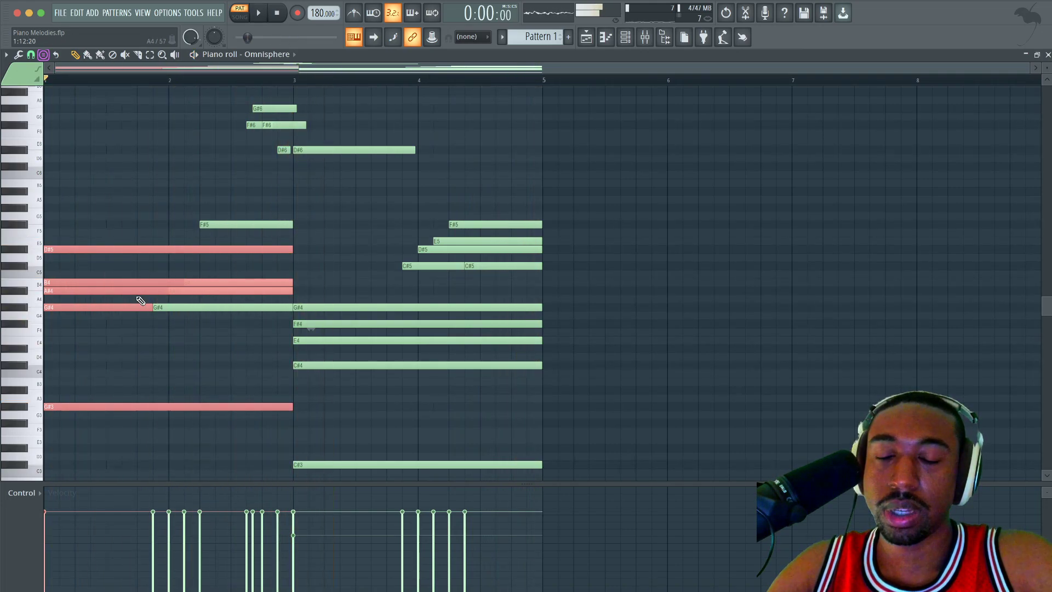
Step: Duplicate the four-bar melody into bars 5 to 8, and copy all eight bars into bars 9 to 16
key("ctrl+a")
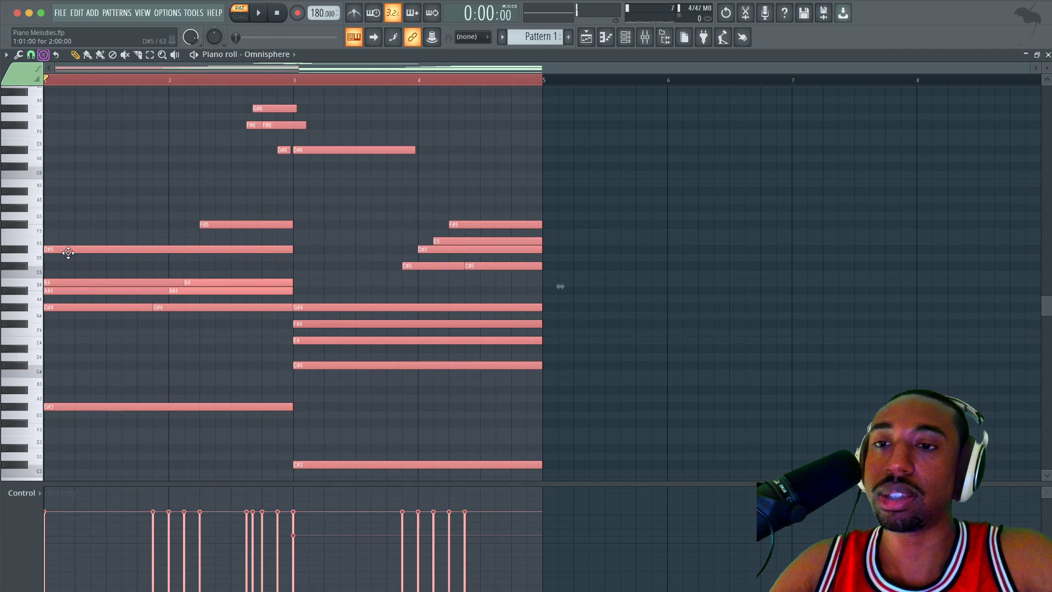
left_click_drag(68, 253, 573, 241)
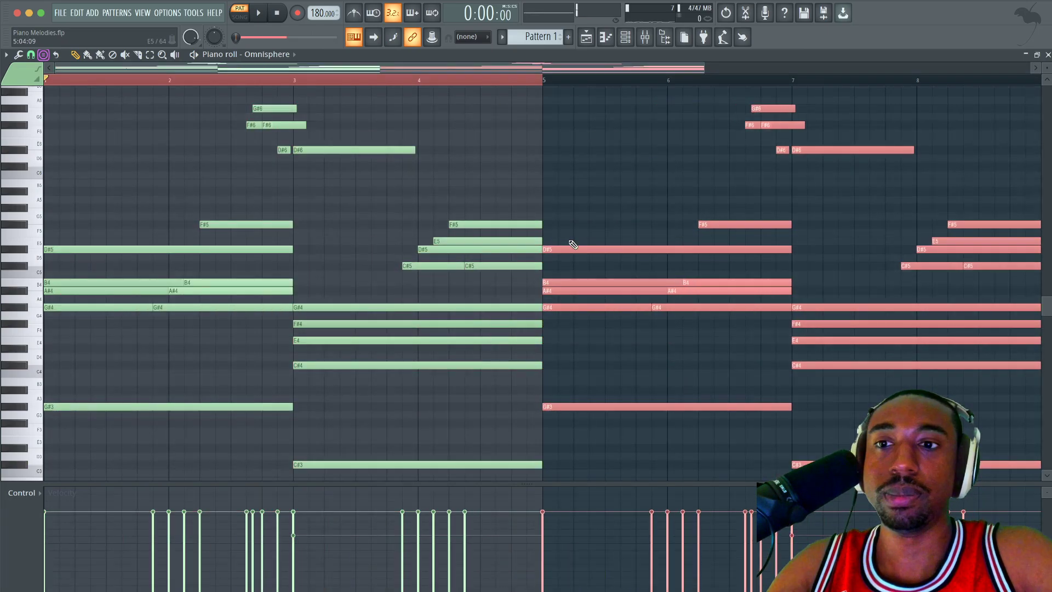
scroll(573, 245, "down", 2)
key("ctrl+a")
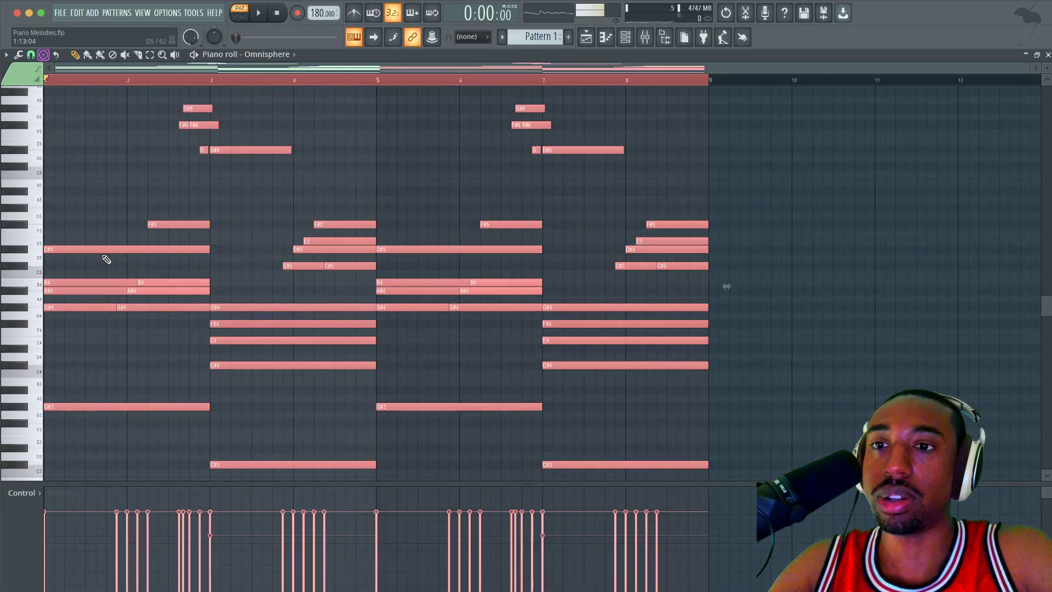
left_click_drag(75, 249, 738, 246)
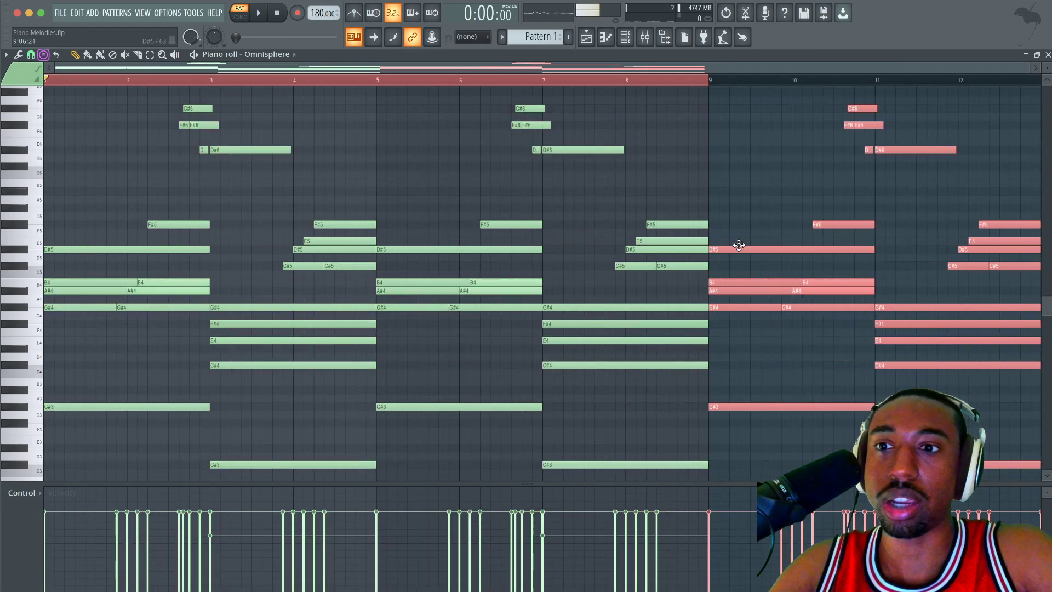
scroll(735, 241, "right", 6)
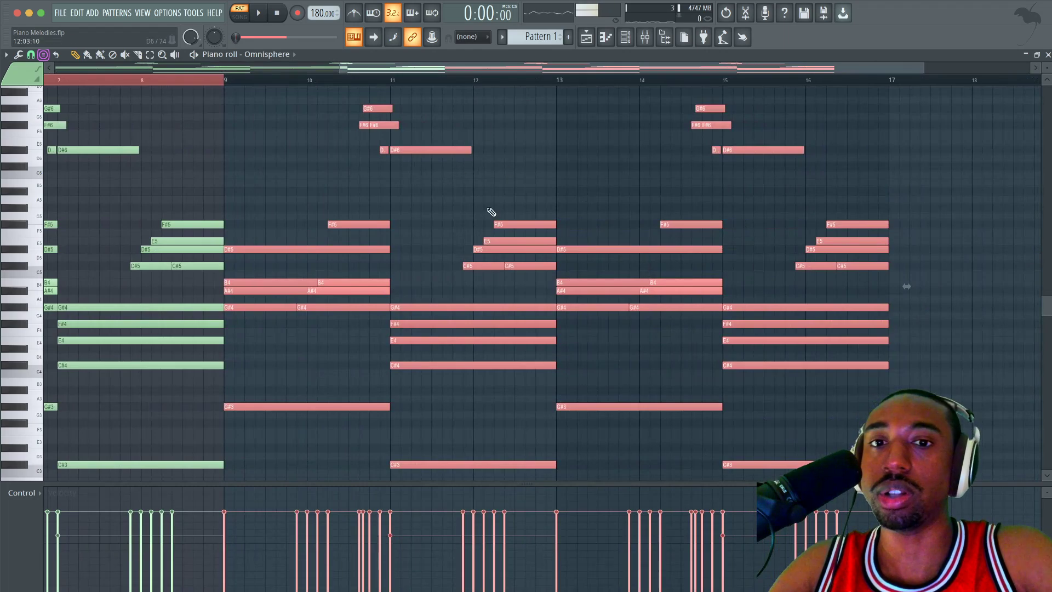
scroll(642, 220, "down", 1)
left_click(640, 78, "ctrl")
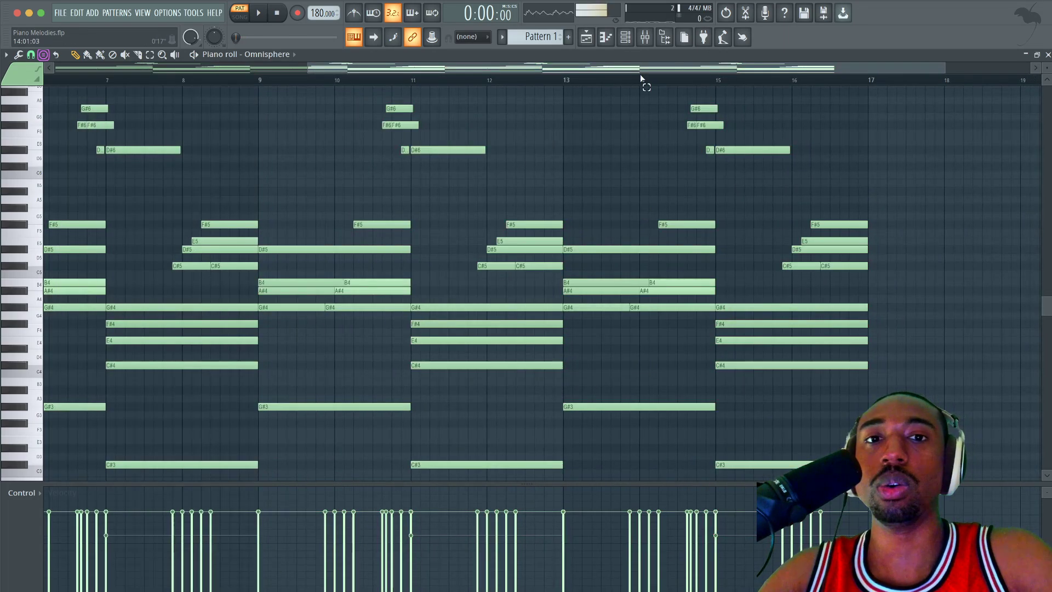
Step: Audition the duplicated melody from bar 9
scroll(793, 254, "down", 3)
scroll(793, 254, "right", 2)
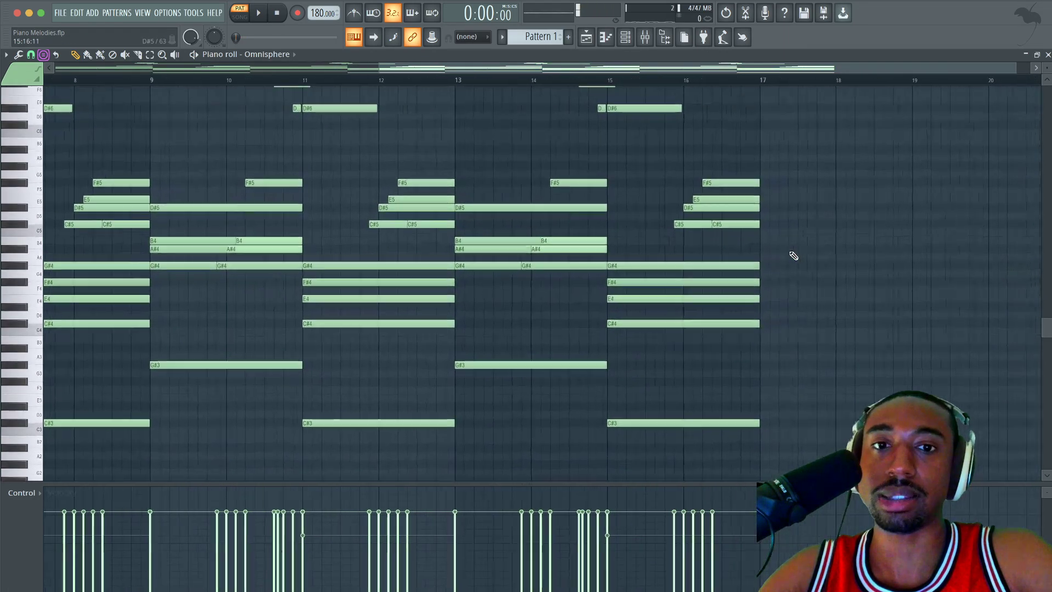
left_click(153, 81)
key("space")
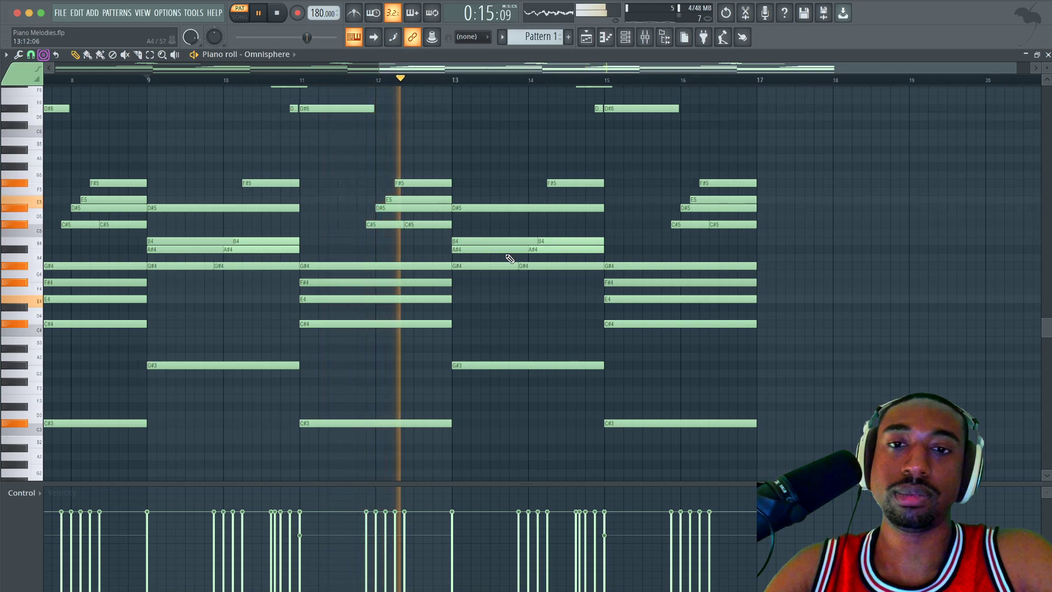
key("space")
Step: Lower the long D#5 note at bar 13 one octave to D#4 and play the melody from bar 12
left_click(504, 210, "ctrl")
key("ctrl+Down")
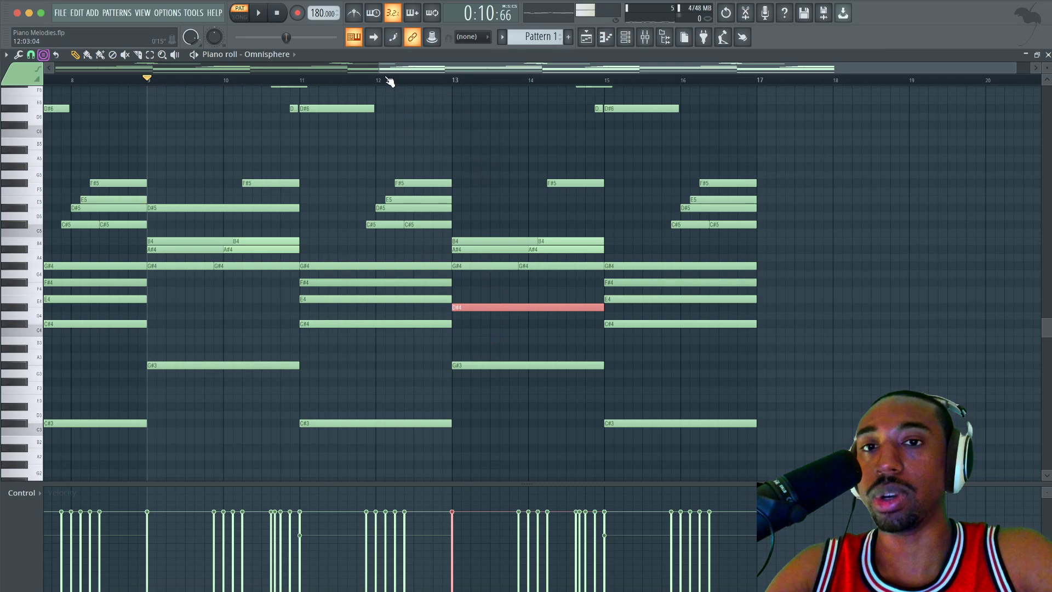
left_click(389, 81)
key("space")
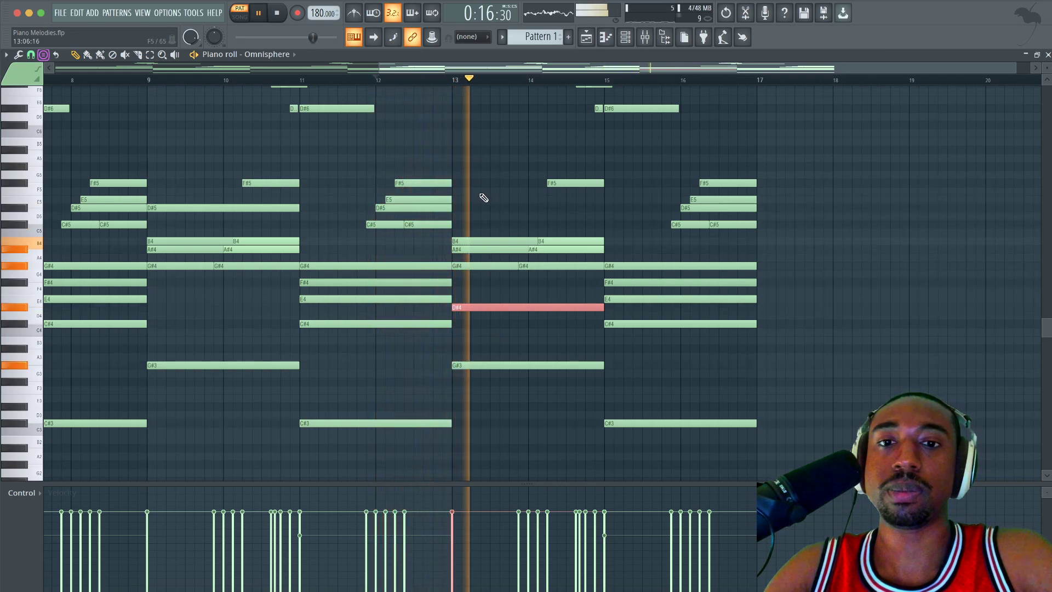
Step: Audition the melody from bar 12 through bar 14 with the lowered D#4 note
key("space")
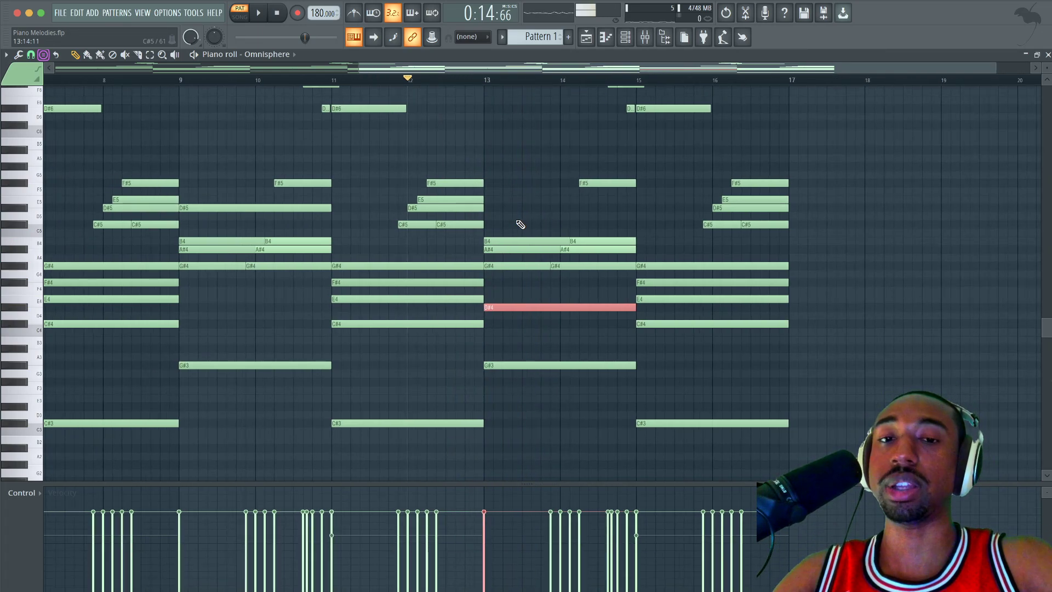
key("space")
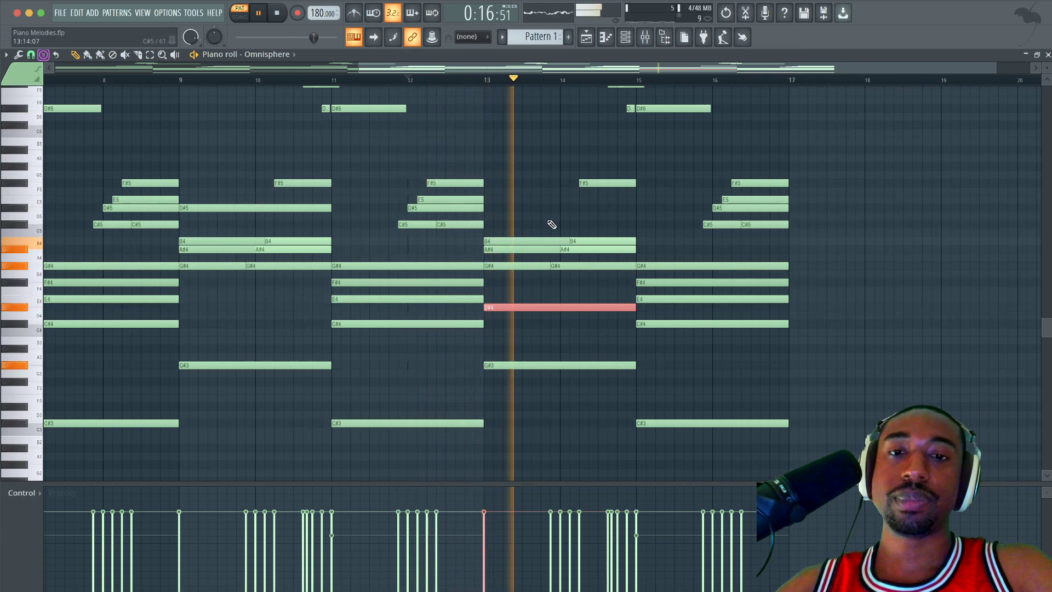
scroll(645, 276, "up", 1)
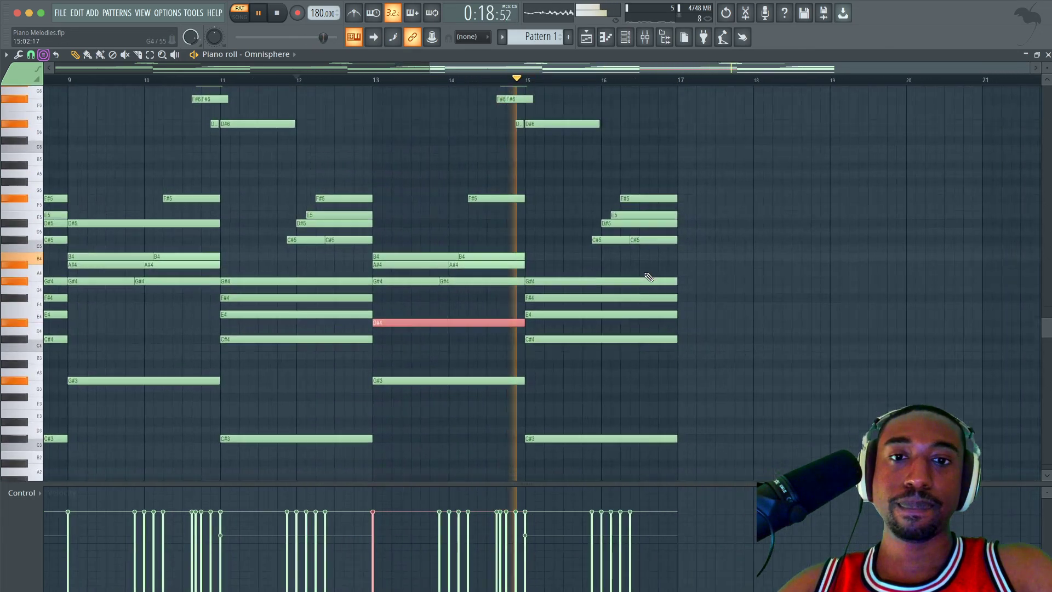
scroll(649, 277, "down", 1)
key("space")
Step: Select the five chord notes at bar 15 and play the melody from bar 13
left_click_drag(547, 253, 545, 427)
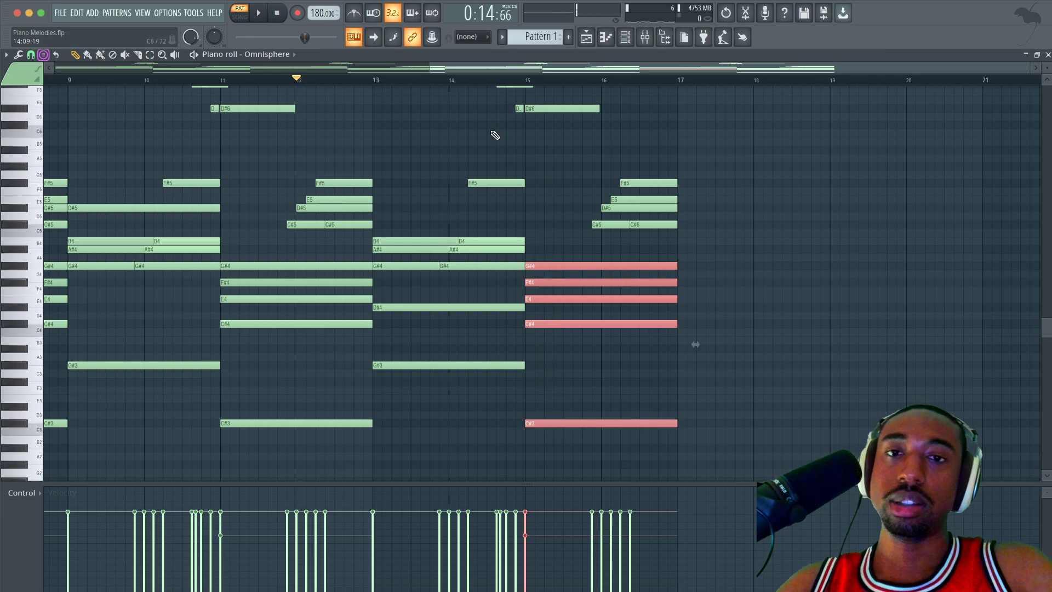
left_click(379, 77)
key("space")
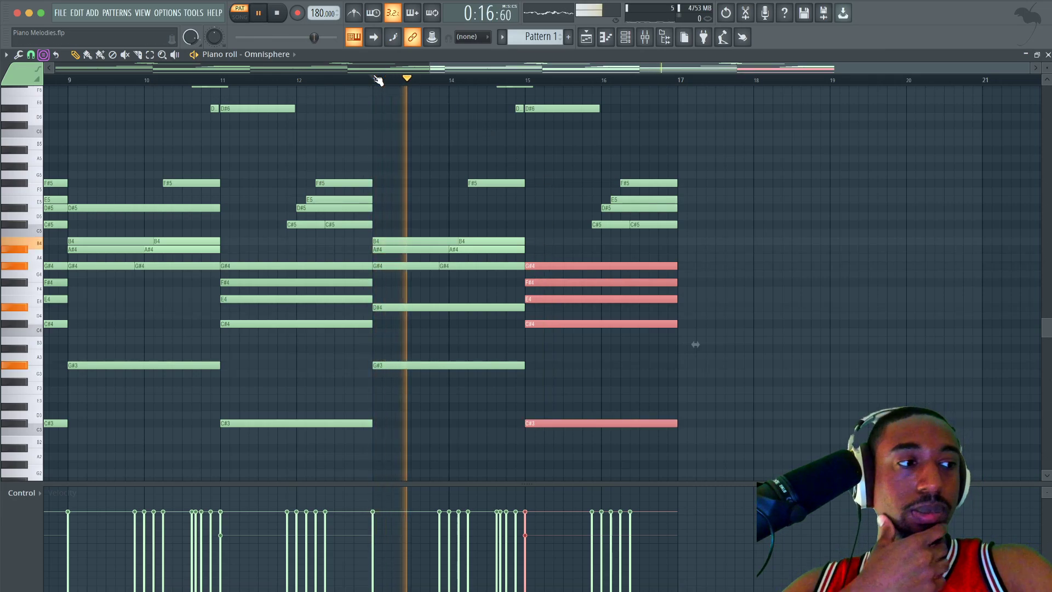
key("space")
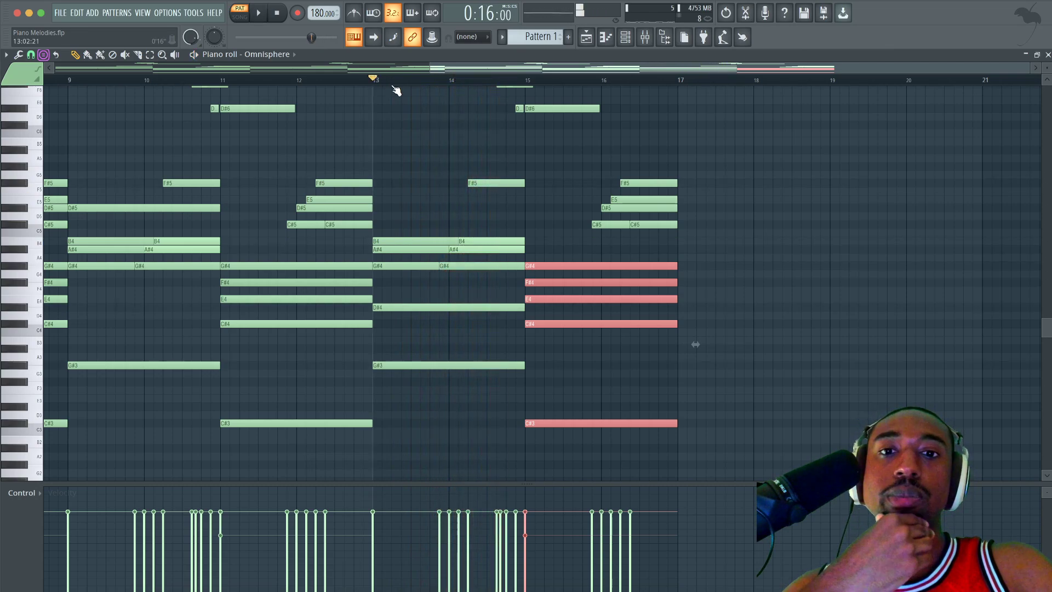
Step: Transpose the bar 15 chord up five semitones so its top note is C#5, and play from bar 13
left_click(532, 199)
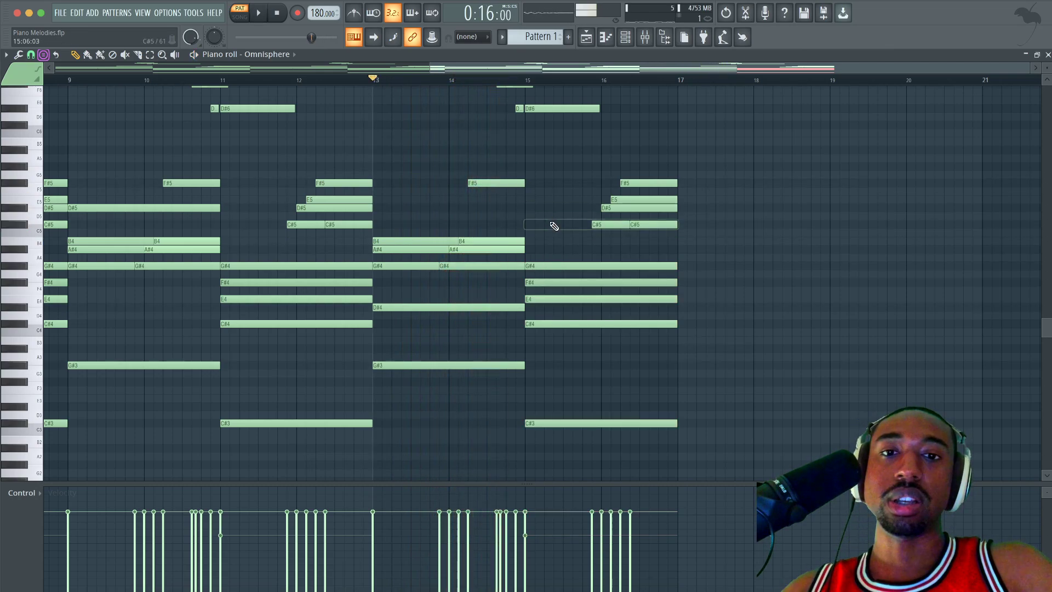
left_click_drag(555, 227, 556, 444)
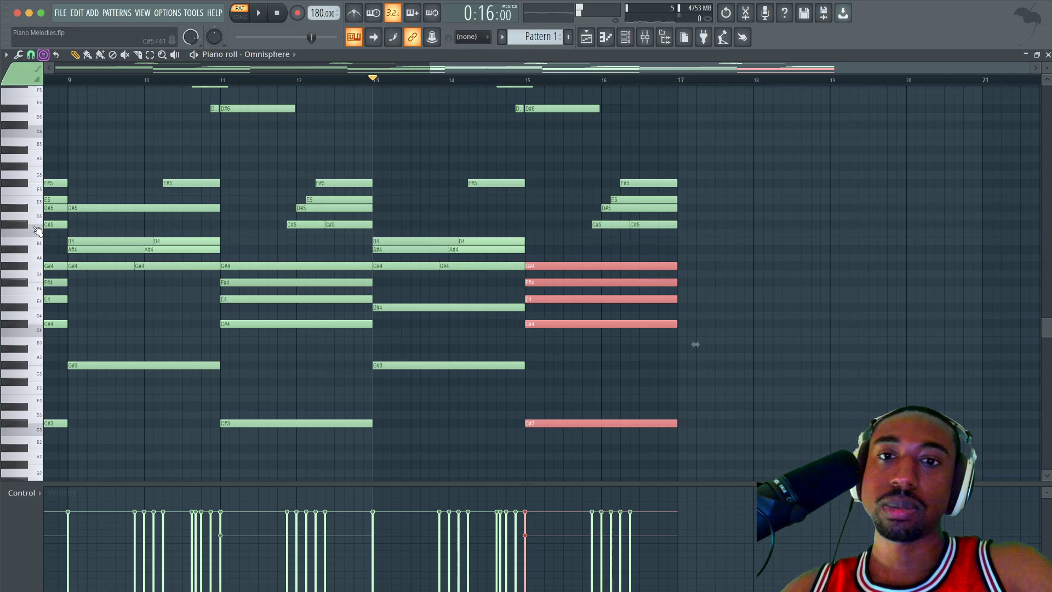
left_click_drag(534, 266, 534, 225)
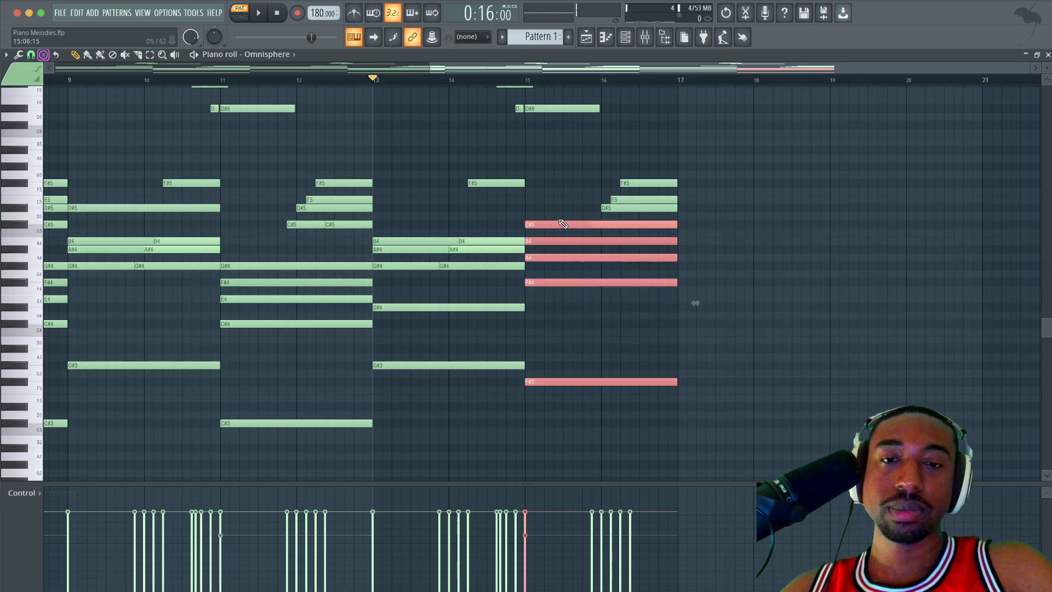
key("space")
left_click(572, 192)
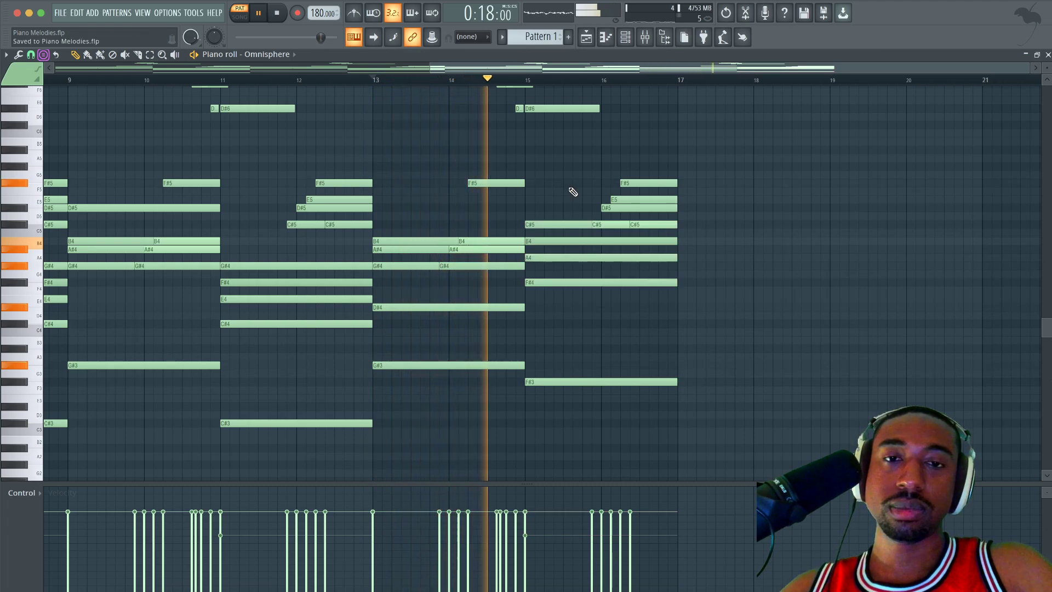
key("space")
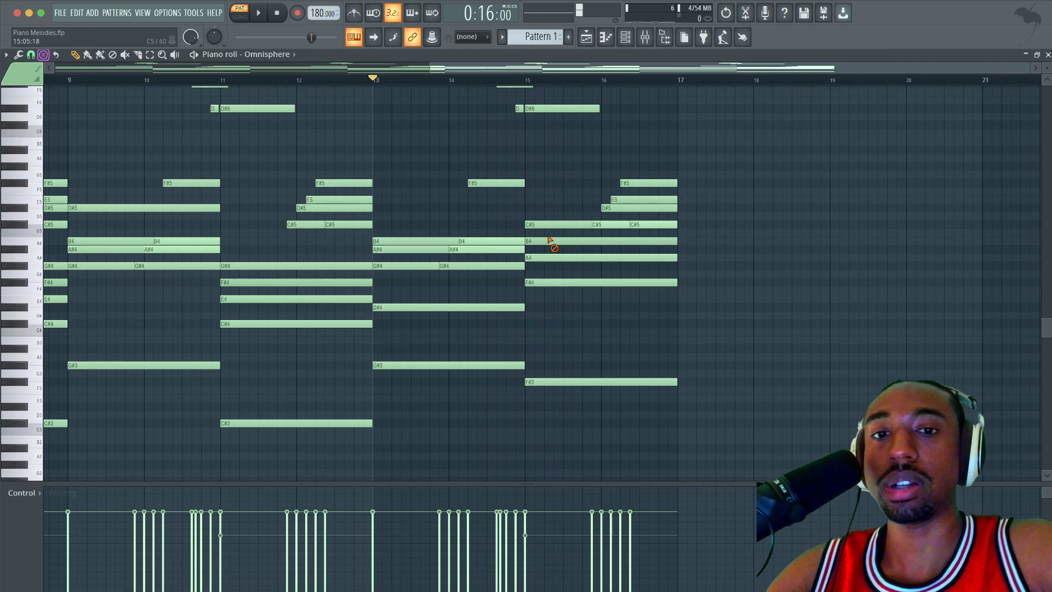
Step: Delete the B4, A4, F#4 and F#3 notes from the bar 15 chord, leaving only the C#5
right_click(549, 241)
right_click(551, 258)
right_click(551, 283)
right_click(550, 382)
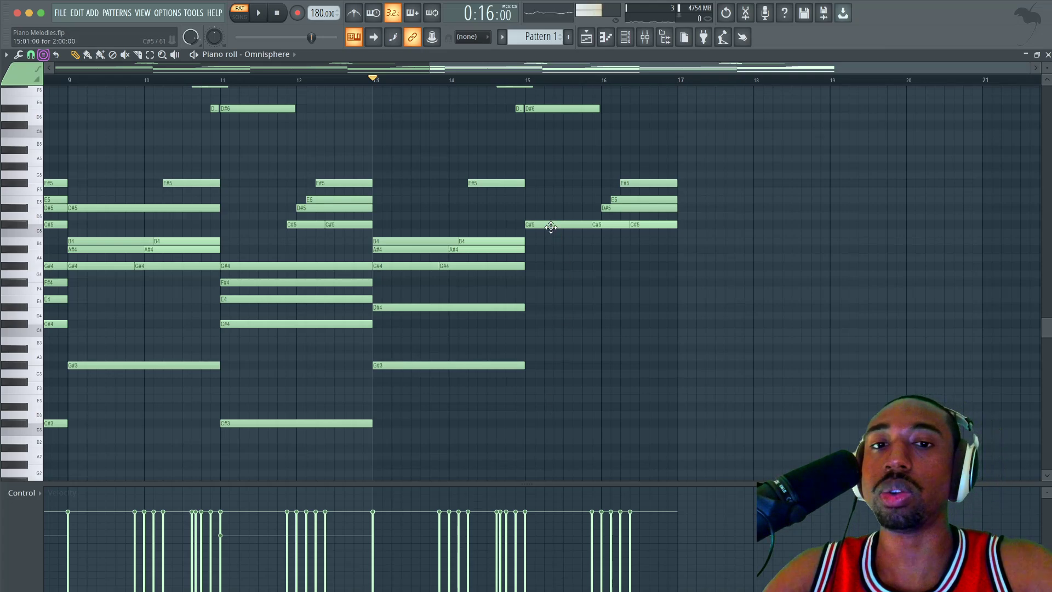
left_click(587, 226, "super")
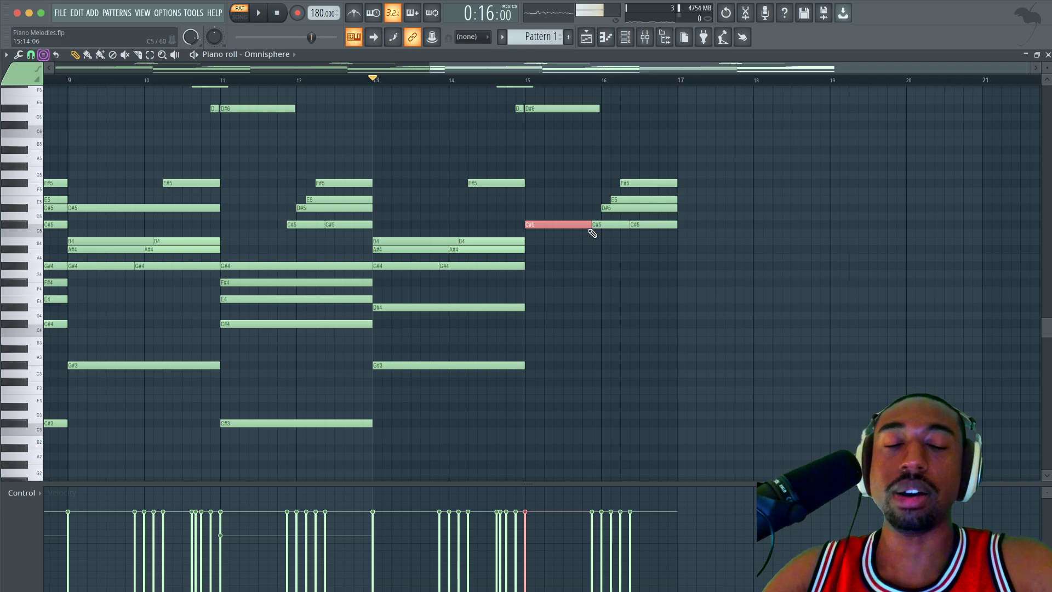
right_click(587, 249)
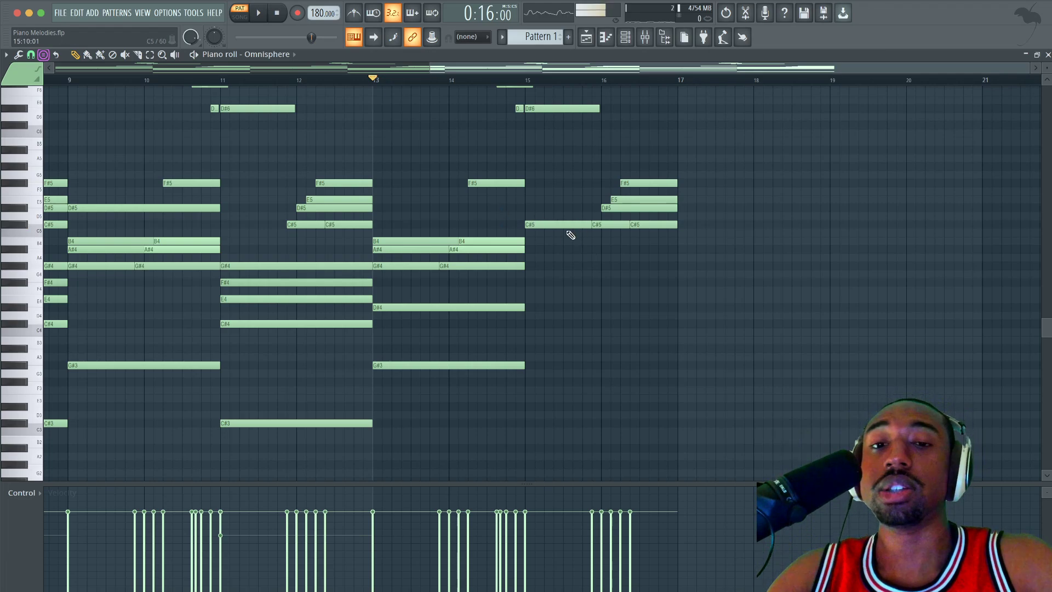
Step: Try a C#4, E4, G4 and A#4 chord under the bar 15 C#5, lengthened to one bar, and play it from bar 13
scroll(548, 235, "up", 3)
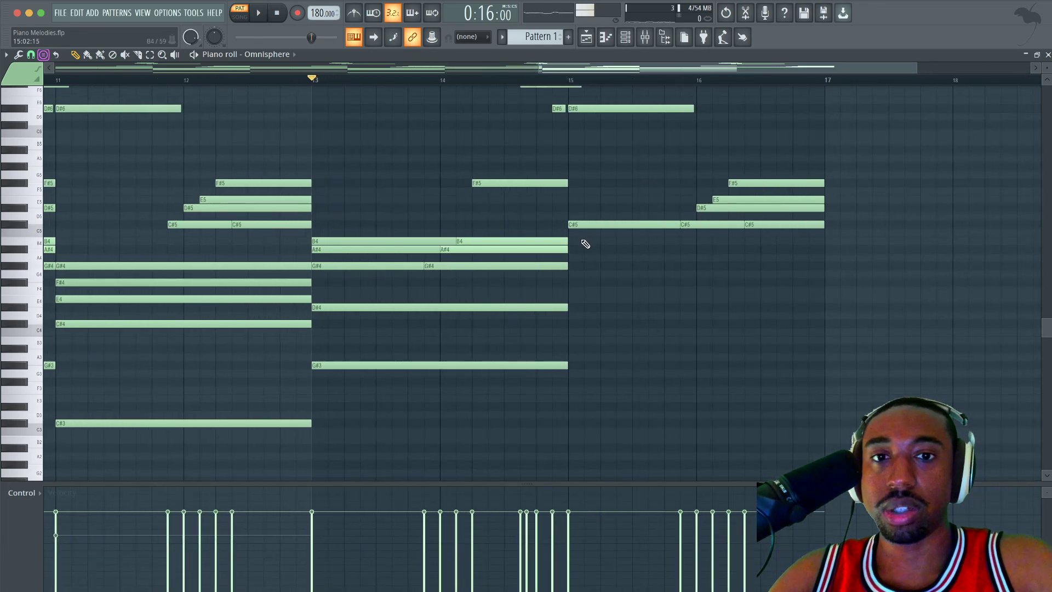
left_click_drag(580, 251, 573, 302)
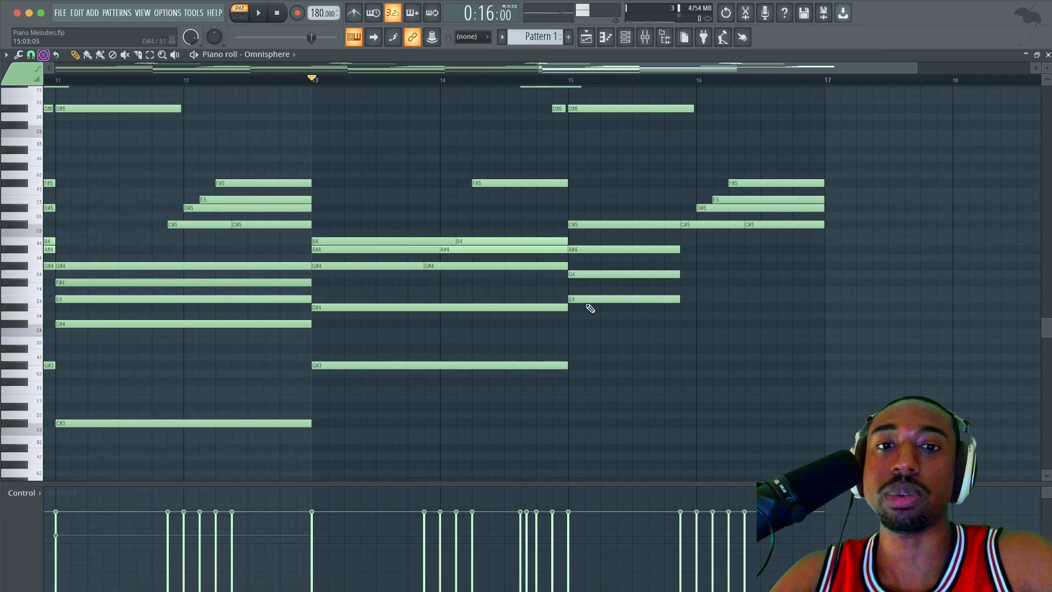
left_click(589, 323)
key("space")
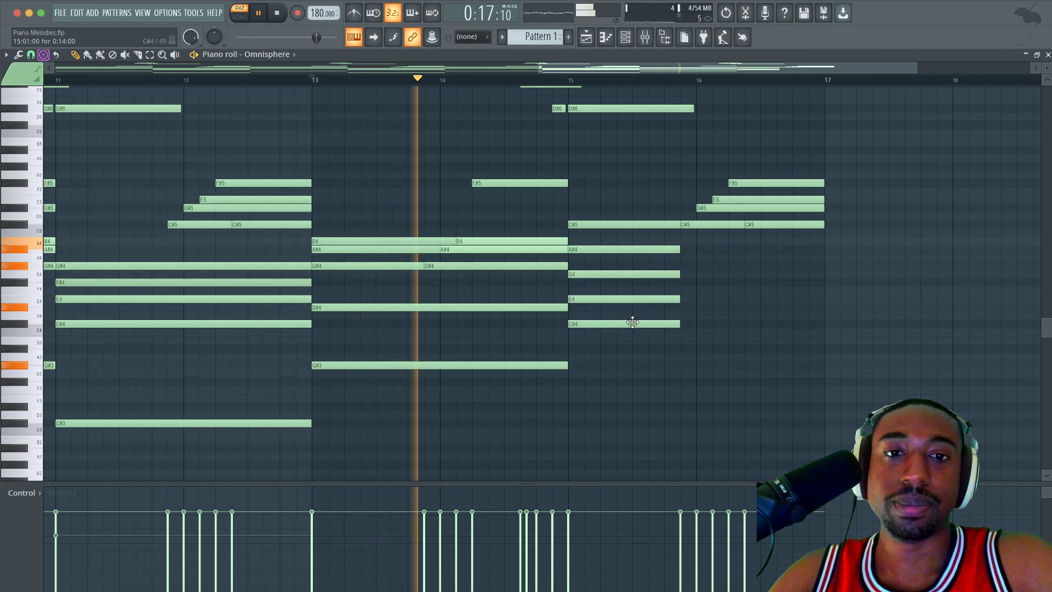
left_click_drag(634, 326, 691, 249)
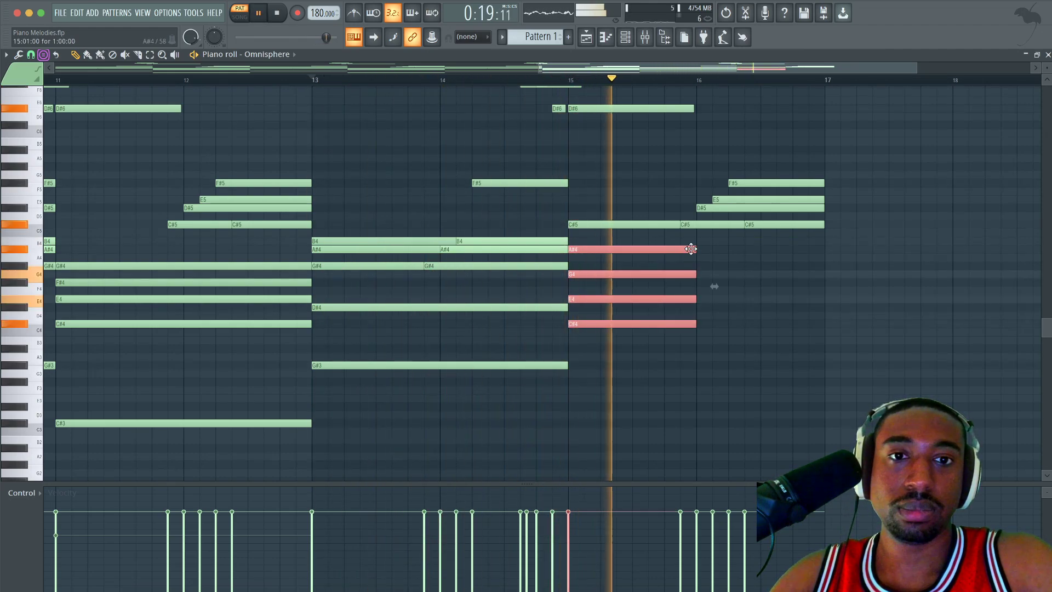
key("space")
scroll(661, 248, "down", 2)
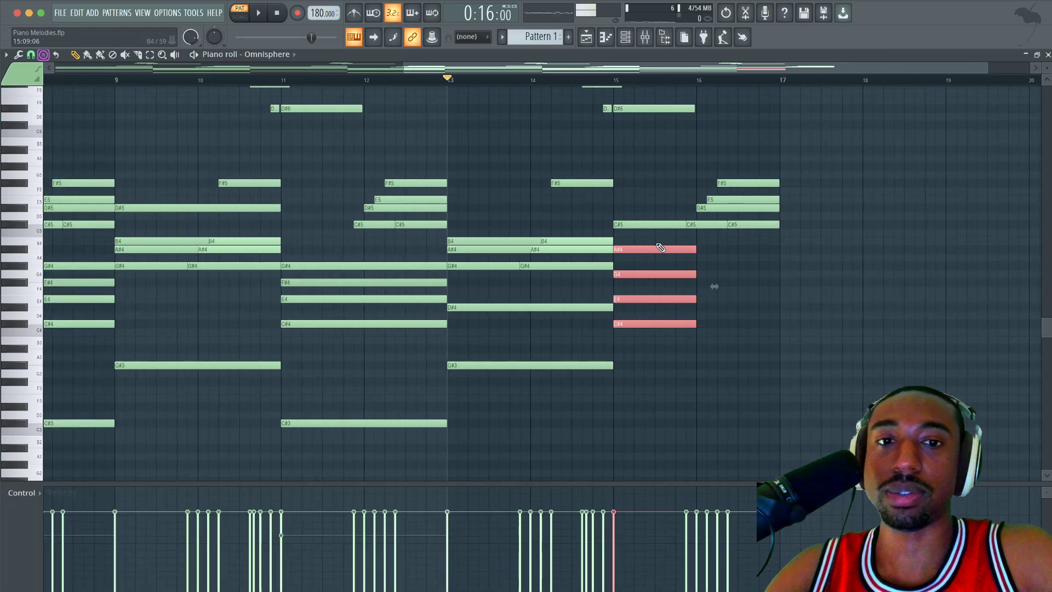
scroll(661, 248, "up", 2)
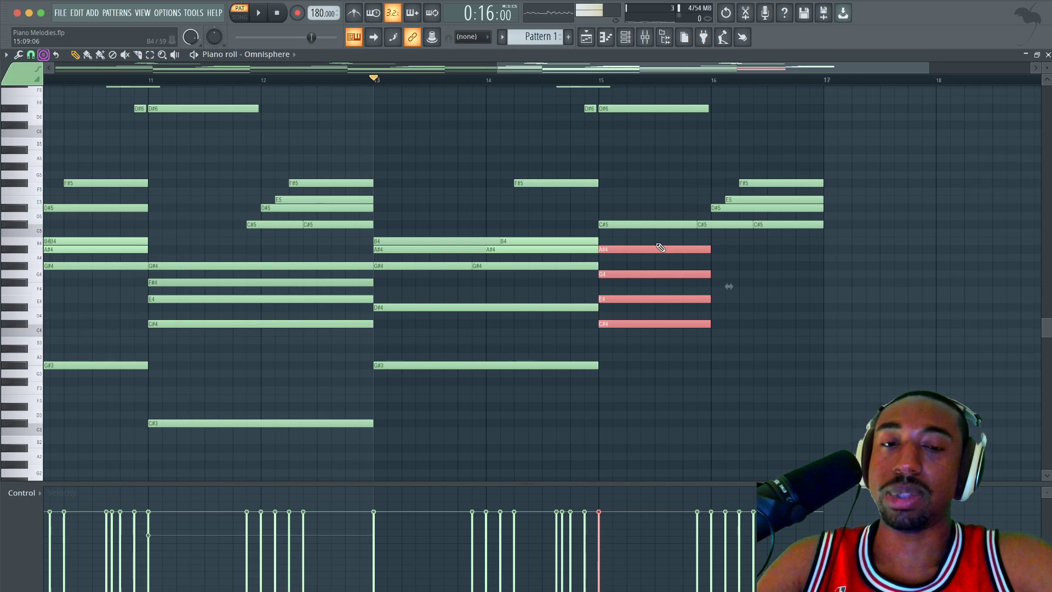
key("space")
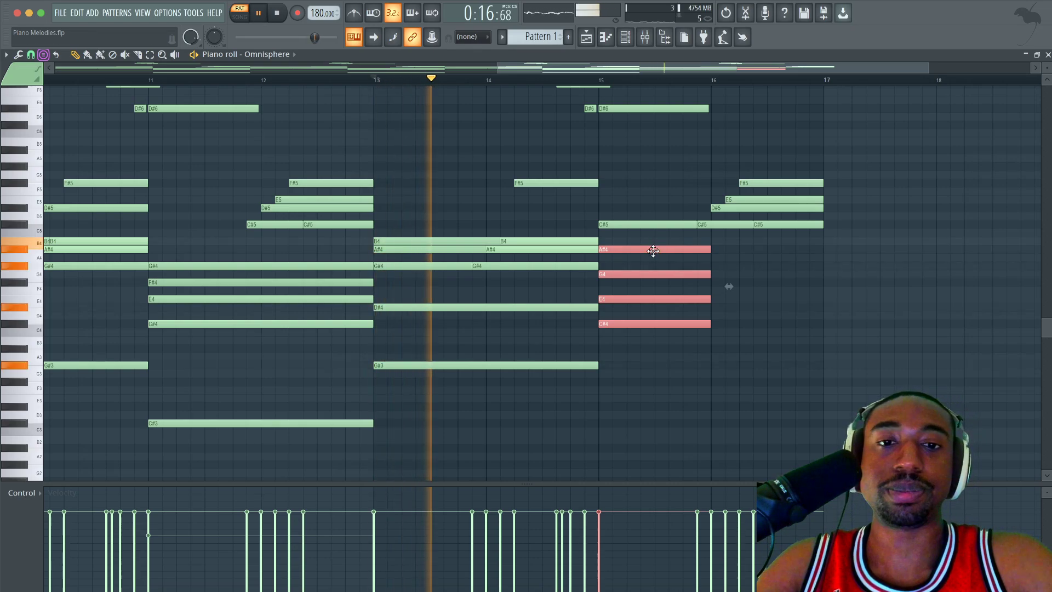
Step: Stop playback and delete the A#4, G4, E4 and C#4 notes from bar 15
key("space")
right_click(653, 250)
right_click(653, 274)
right_click(653, 298)
right_click(654, 324)
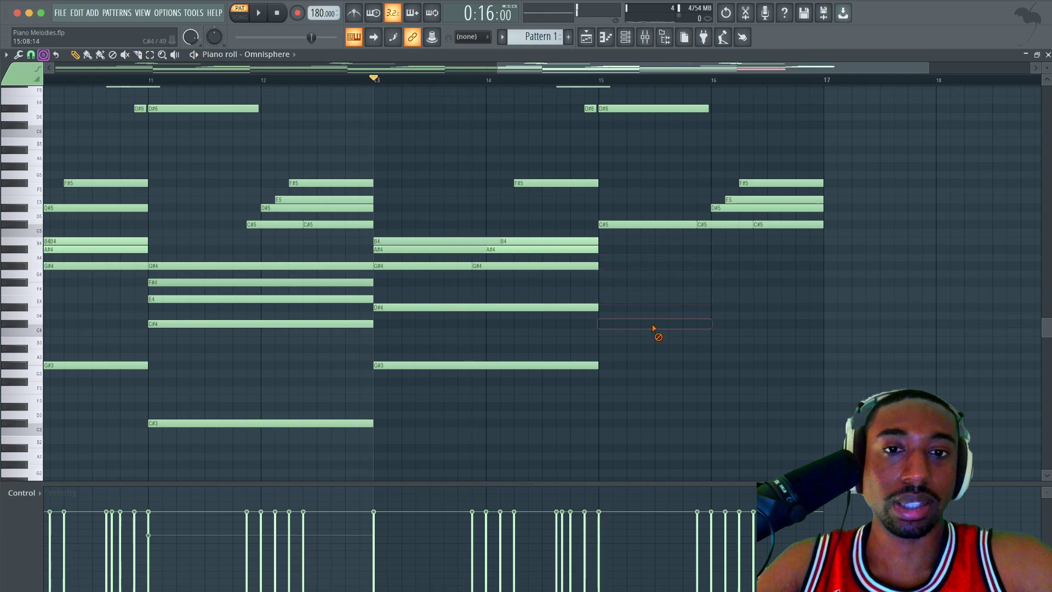
Step: Select the C#5 at bar 15 and audition the melody from bar 13, then from bar 16
left_click(647, 224)
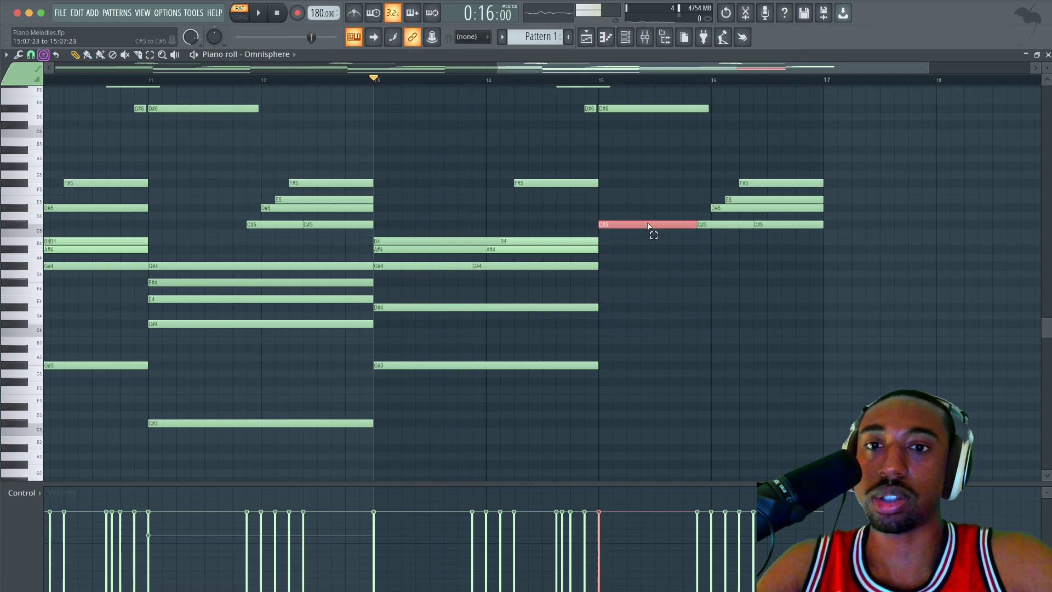
key("space")
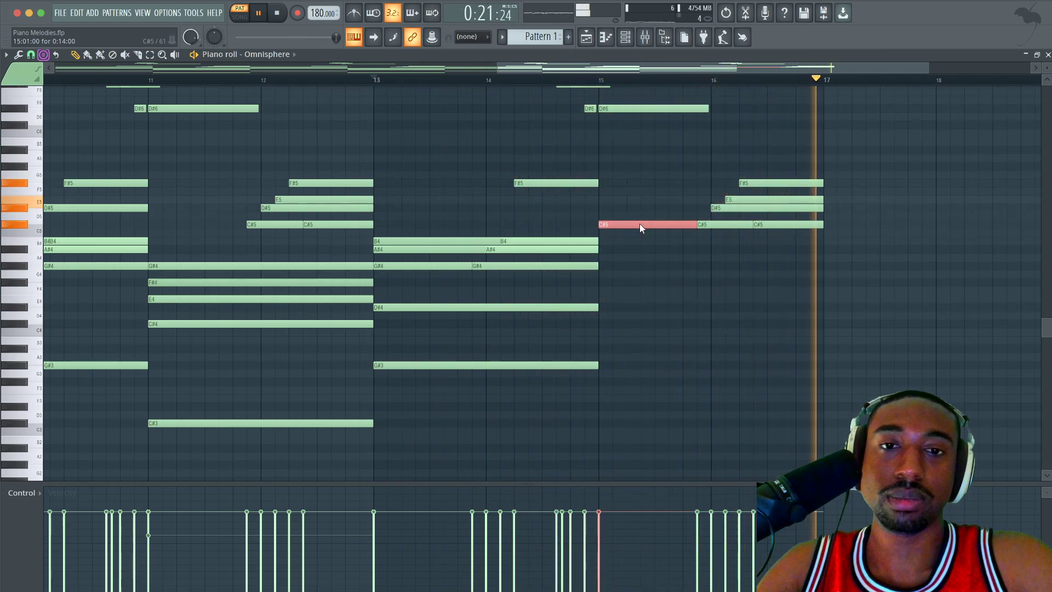
key("space")
left_click(711, 80)
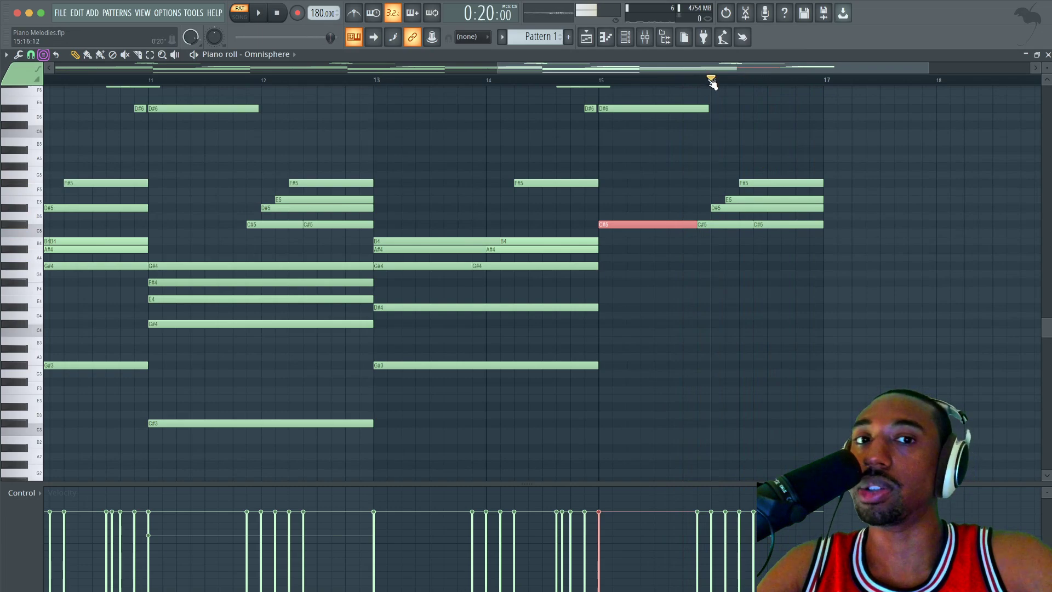
key("space")
key("space")
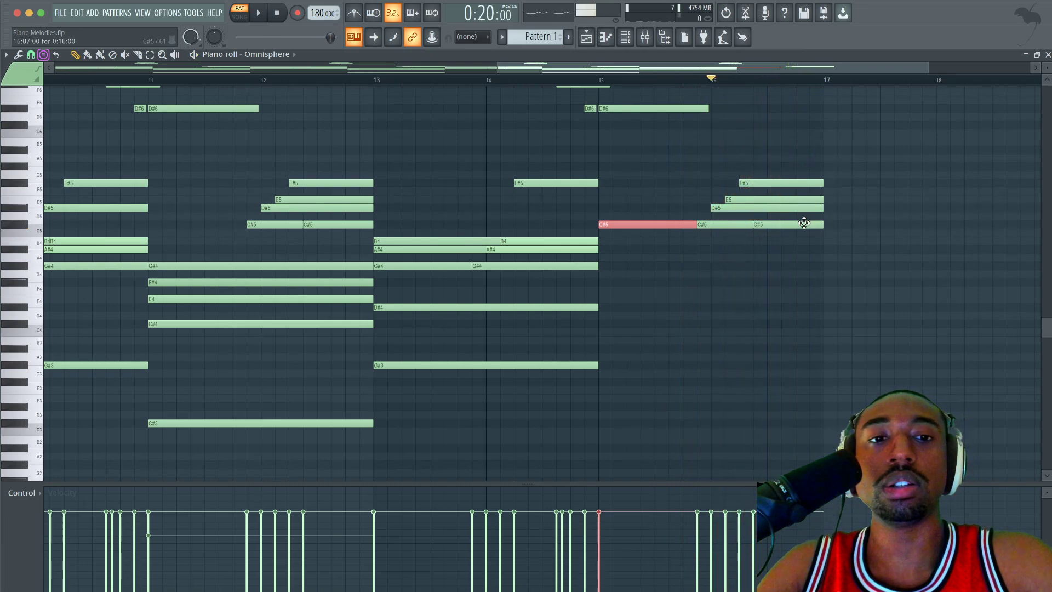
Step: Add a short B4 followed by a short A#4, two steps each, at the end of bar 16
left_click_drag(811, 248, 796, 235)
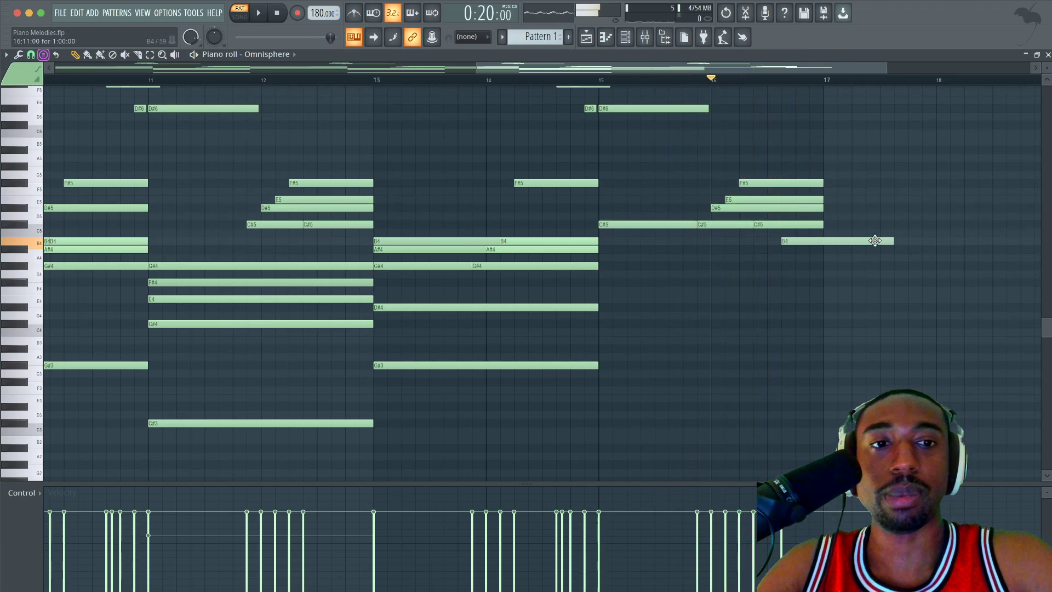
left_click_drag(876, 241, 903, 242)
left_click_drag(837, 241, 814, 257)
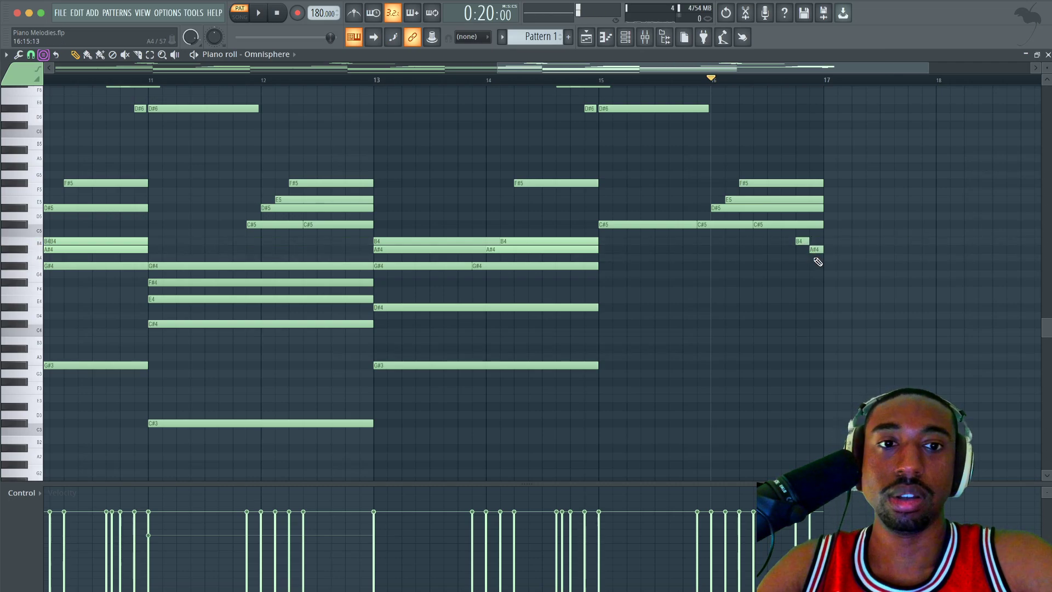
Step: Audition the opening chord and its individual pitches, and play the pattern from bar 1
scroll(819, 262, "left", 15)
scroll(818, 262, "up", 2)
scroll(49, 274, "up", 1)
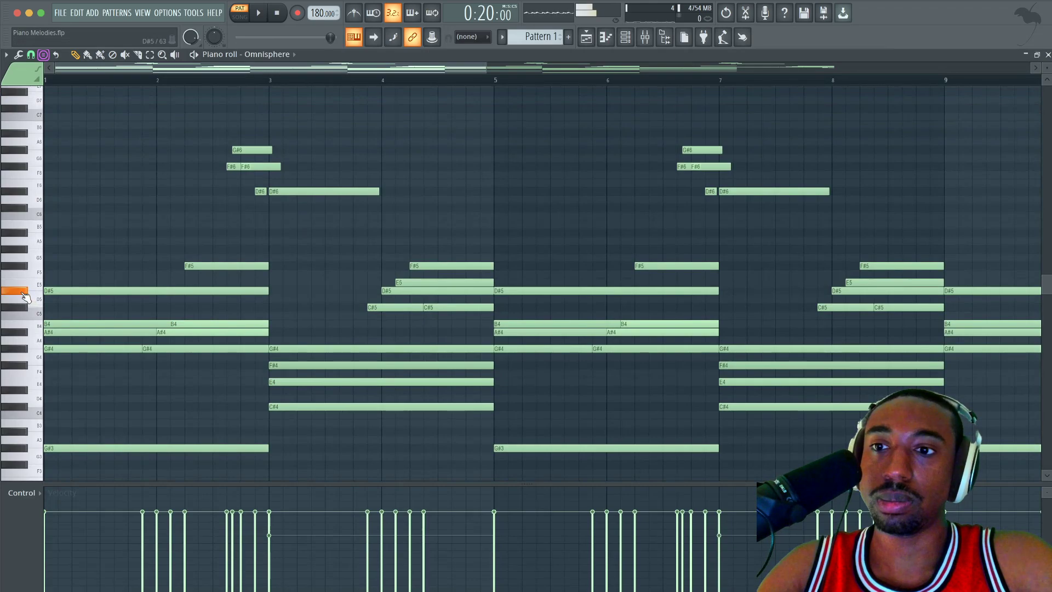
left_click(24, 335)
key("space")
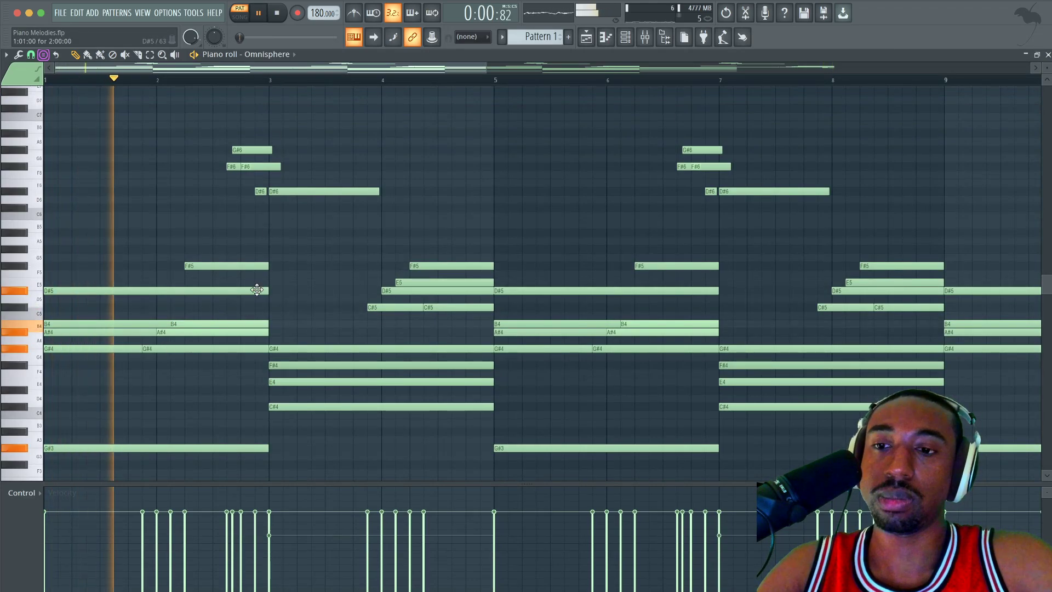
key("space")
scroll(33, 356, "down", 3)
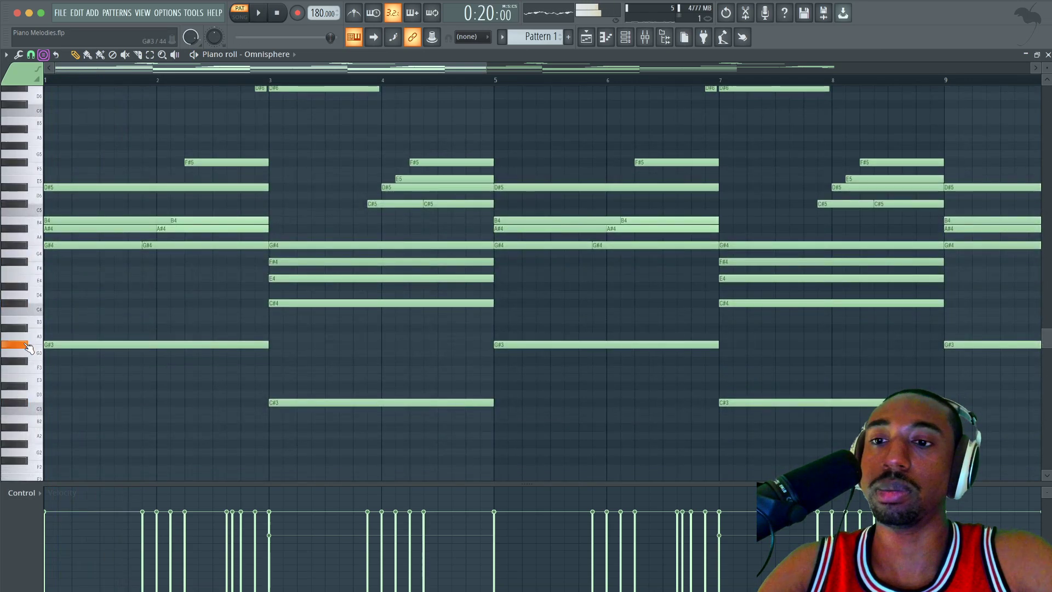
key("space")
scroll(251, 328, "down", 1)
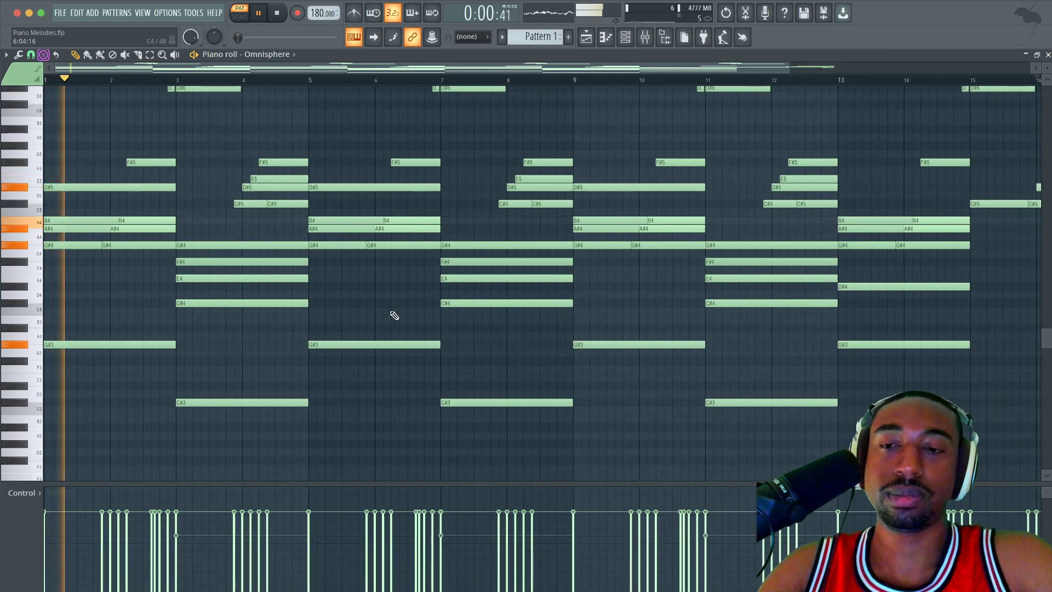
Step: Copy the bar 13 chord to bar 15 raised two semitones, and delete the overlapping C#5 there
scroll(395, 316, "right", 5)
scroll(395, 316, "right", 2)
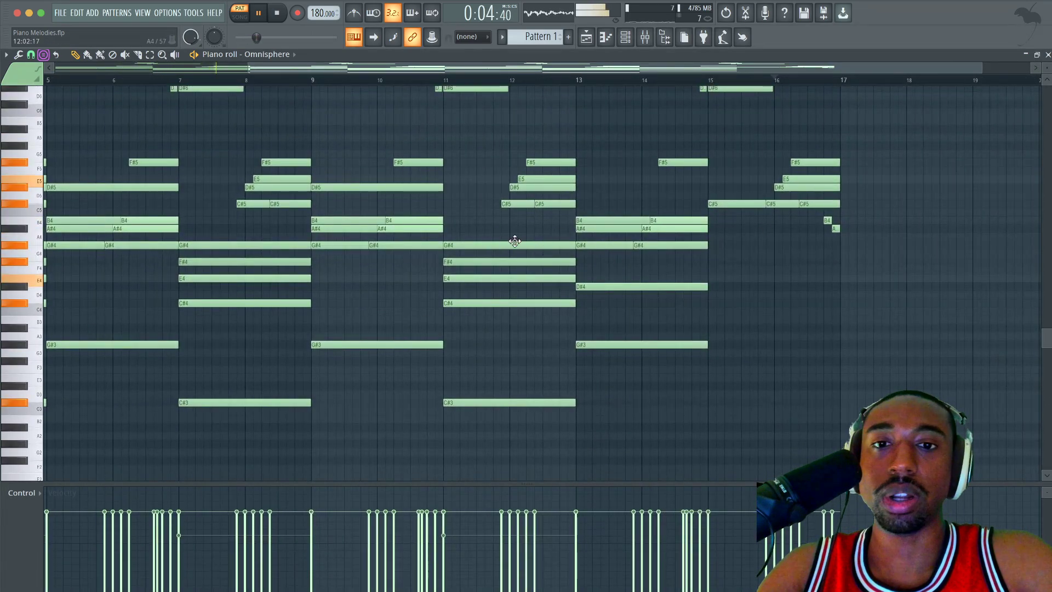
left_click_drag(614, 213, 742, 331)
key("ctrl+z")
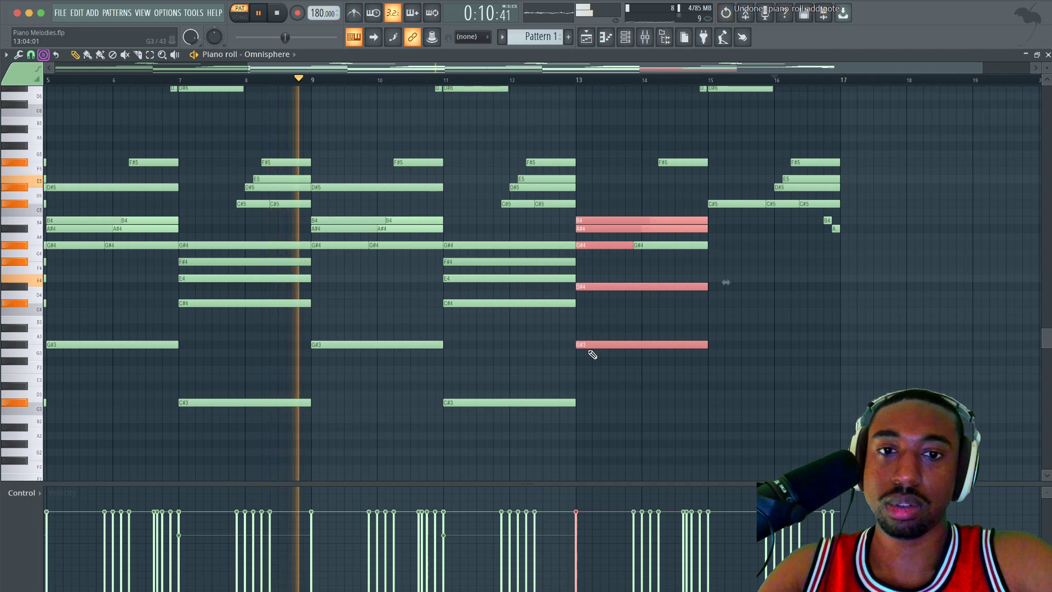
left_click_drag(588, 345, 720, 326, "shift")
right_click(737, 204)
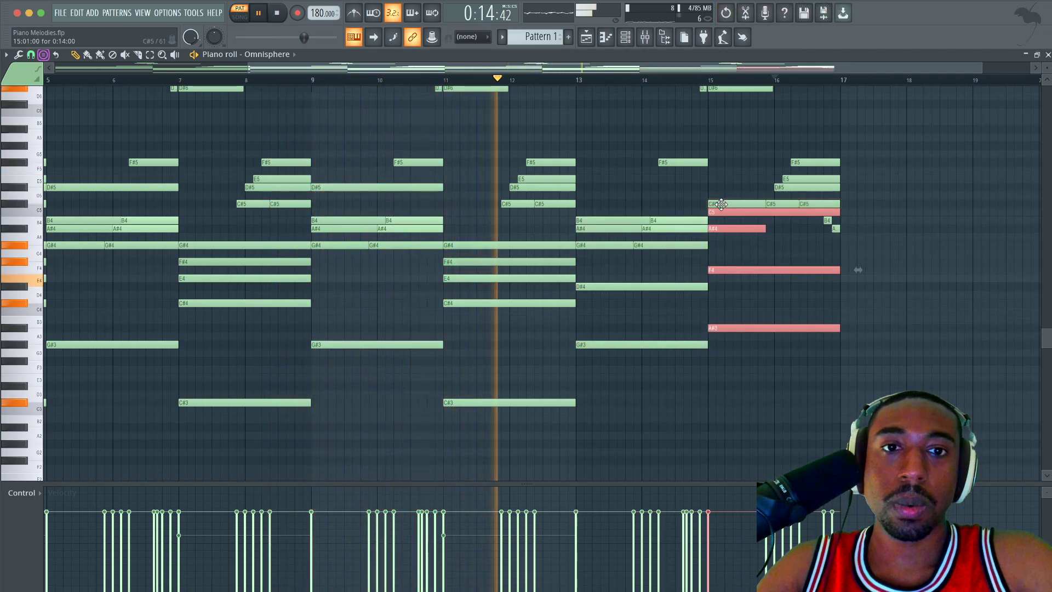
Step: Delete the chord and melody notes across bars 15 and 16, keeping only the short B4 and A#4 at the end
right_click(787, 243)
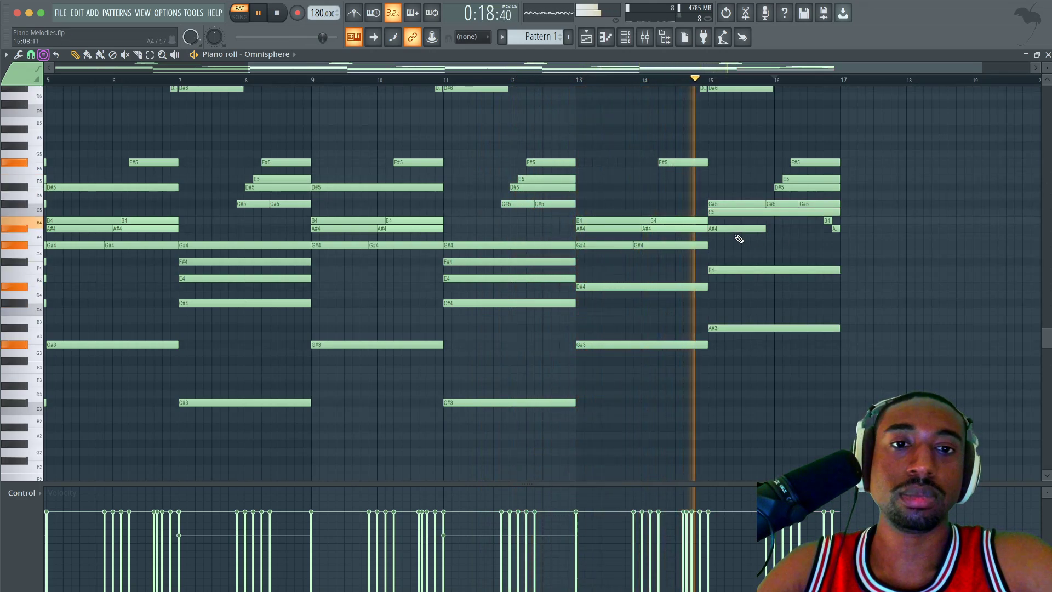
key("space")
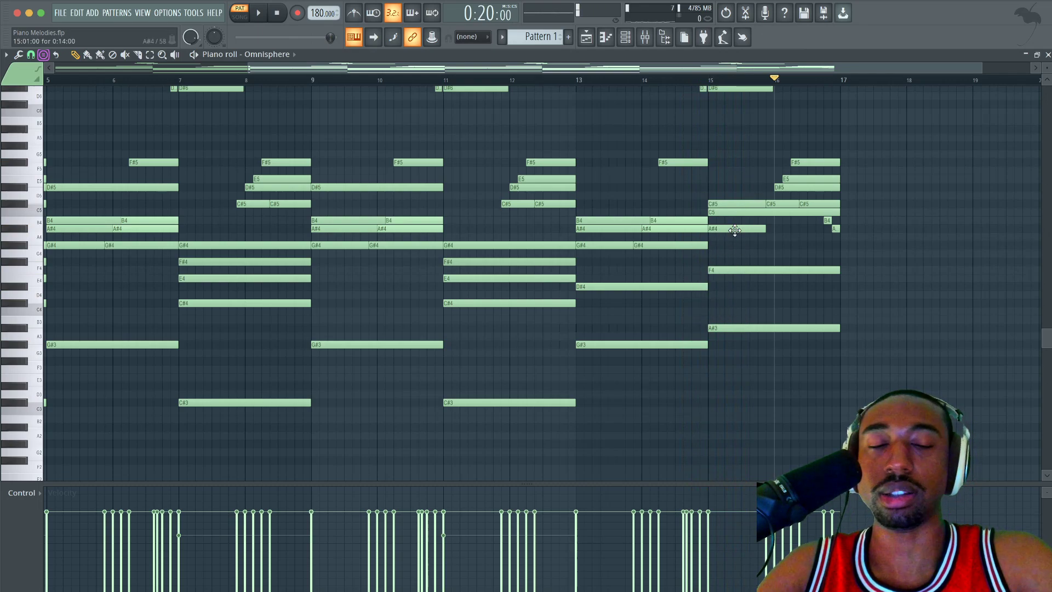
key("ctrl+z")
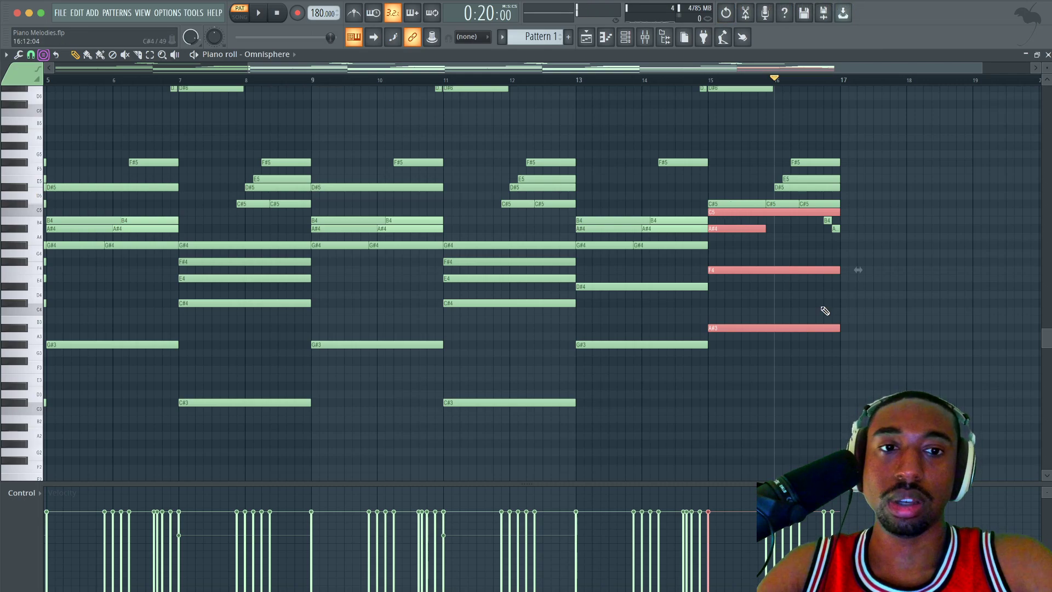
left_click_drag(866, 371, 777, 353)
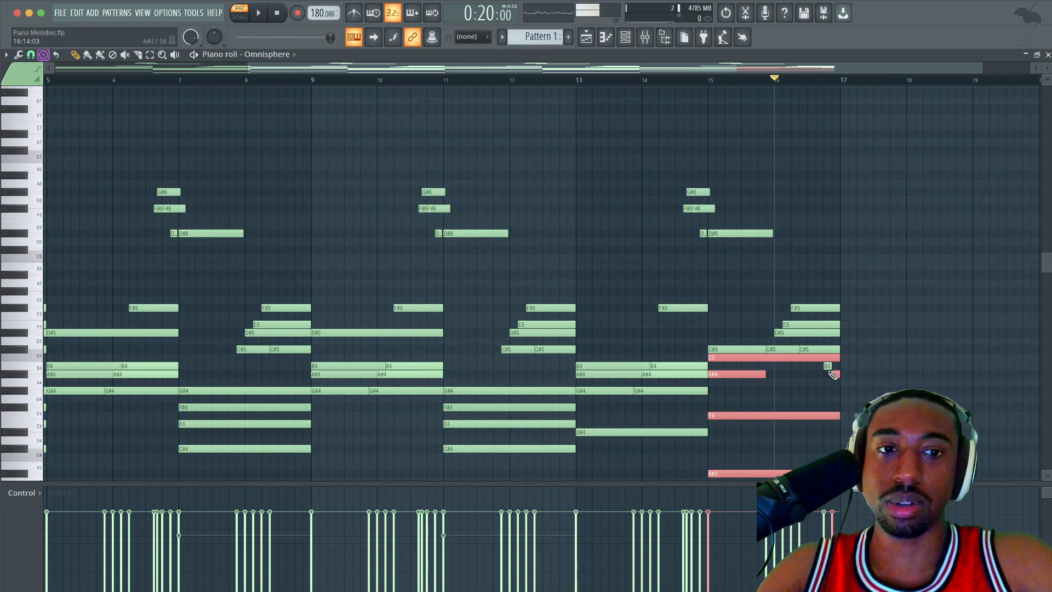
left_click_drag(844, 361, 733, 261)
left_click_drag(737, 214, 846, 357)
scroll(847, 357, "down", 5)
scroll(541, 341, "left", 4)
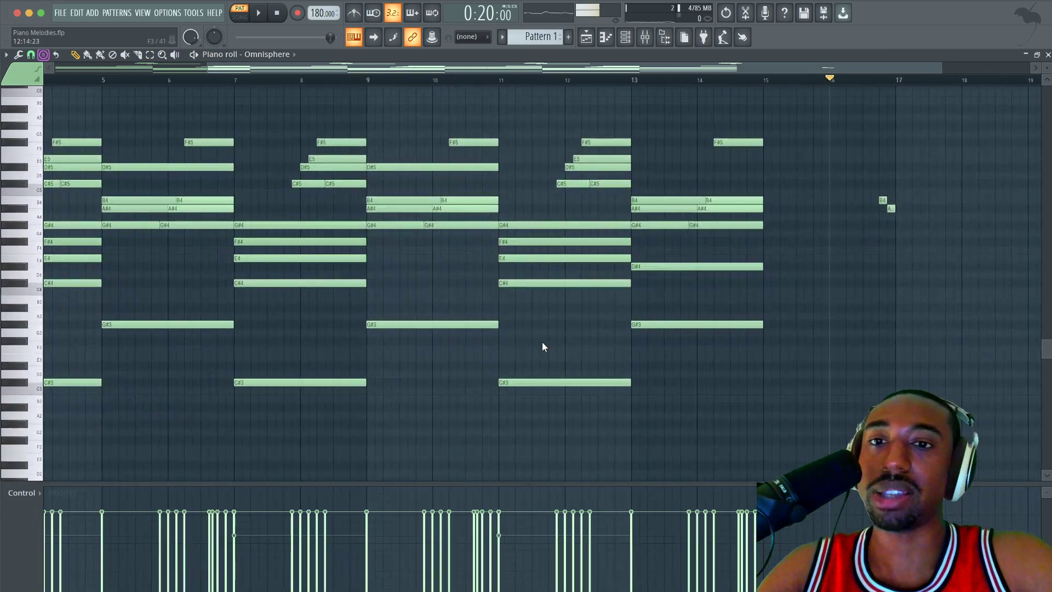
scroll(426, 327, "left", 1)
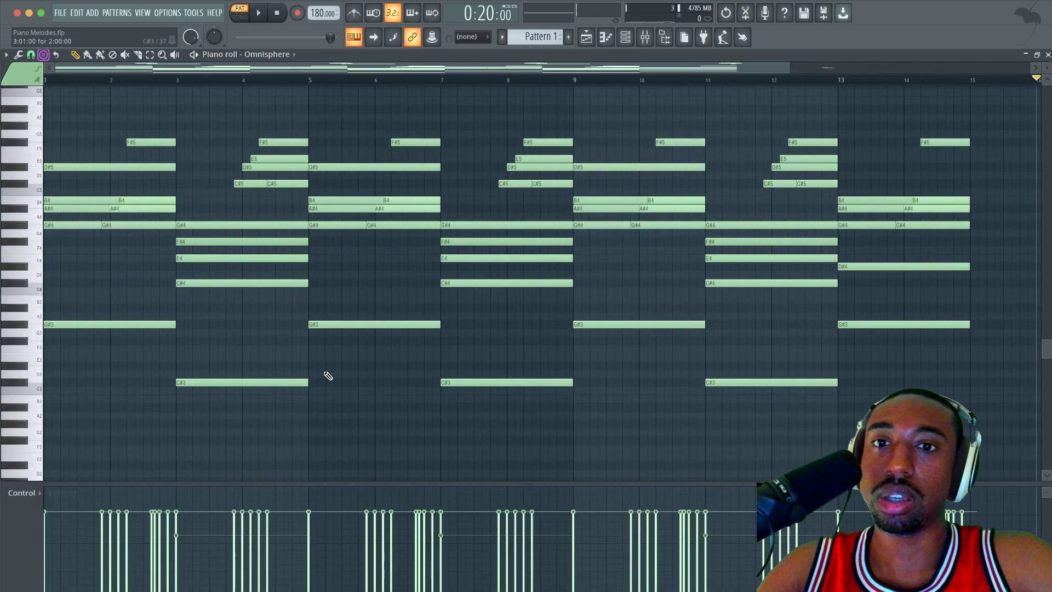
left_click_drag(563, 389, 461, 130)
scroll(616, 248, "right", 6)
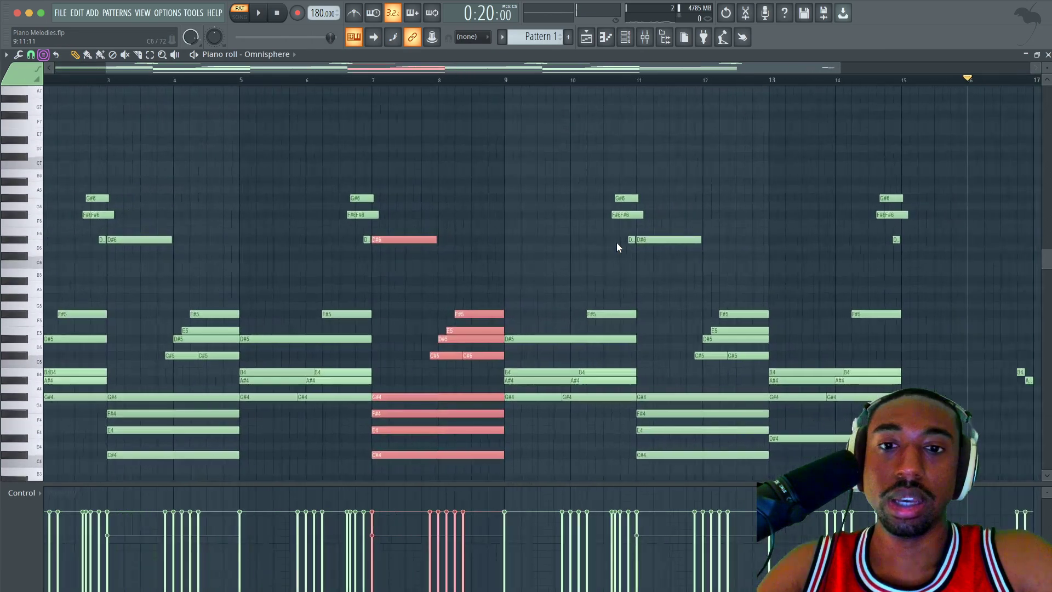
scroll(618, 244, "right", 1)
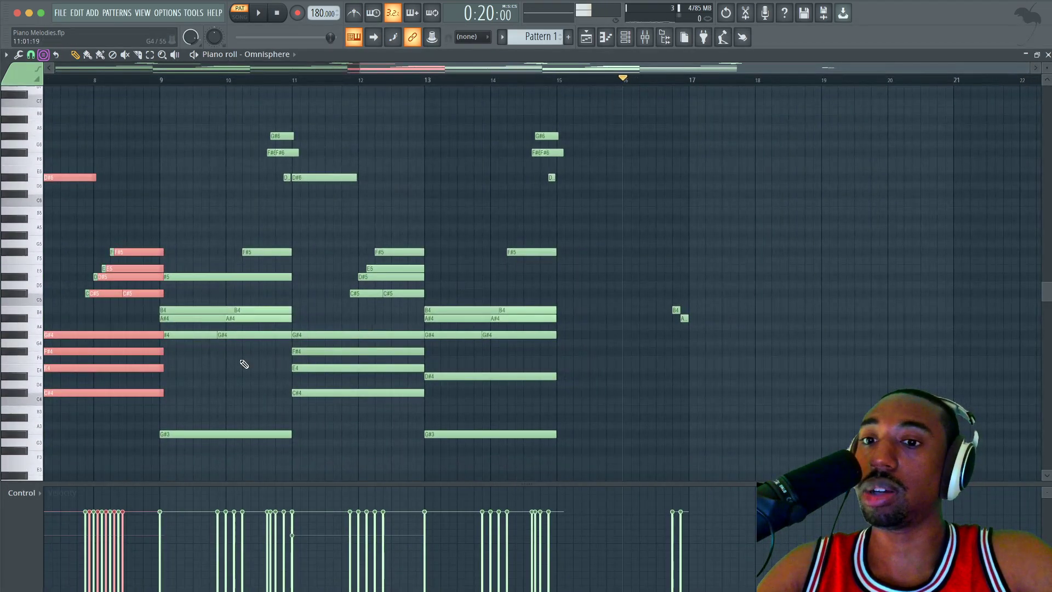
left_click_drag(54, 392, 581, 391)
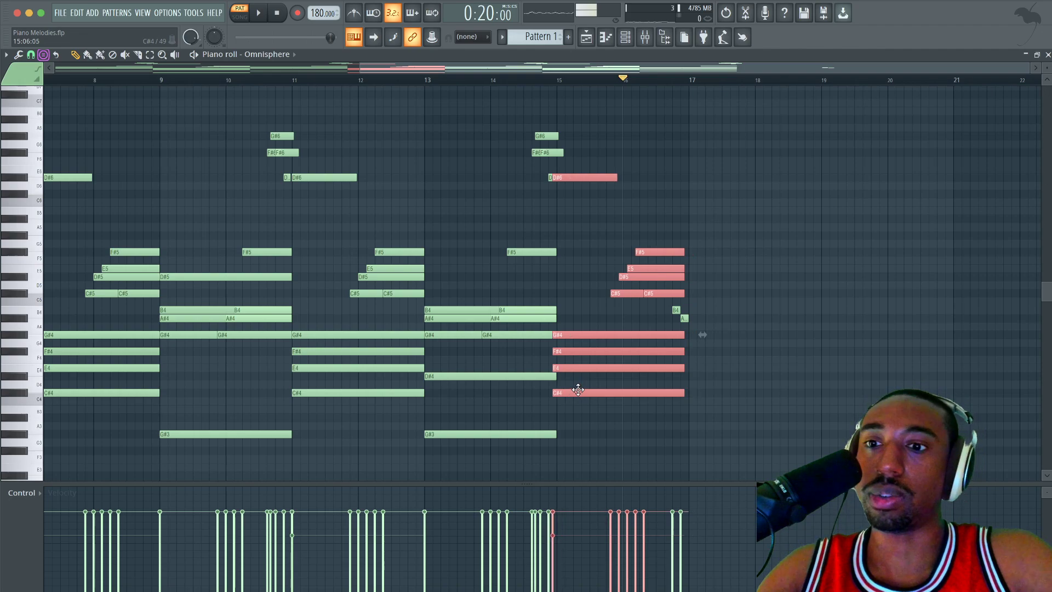
left_click_drag(580, 388, 662, 372)
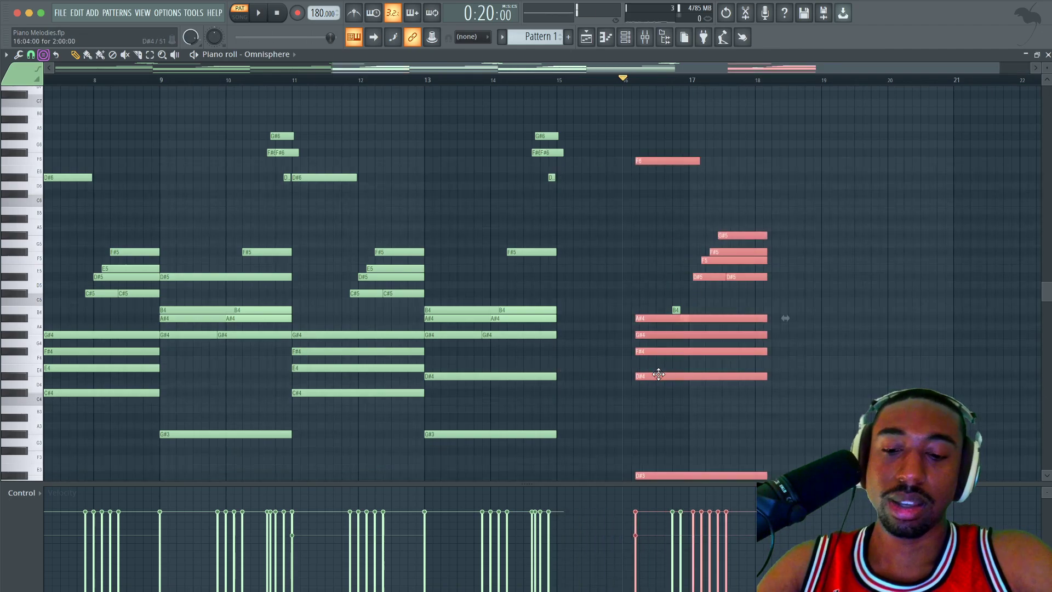
key("Delete")
Step: Copy the bar 7–8 chord and melody notes, including the C#3 bass, to bars 15 and 16
scroll(61, 406, "left", 3)
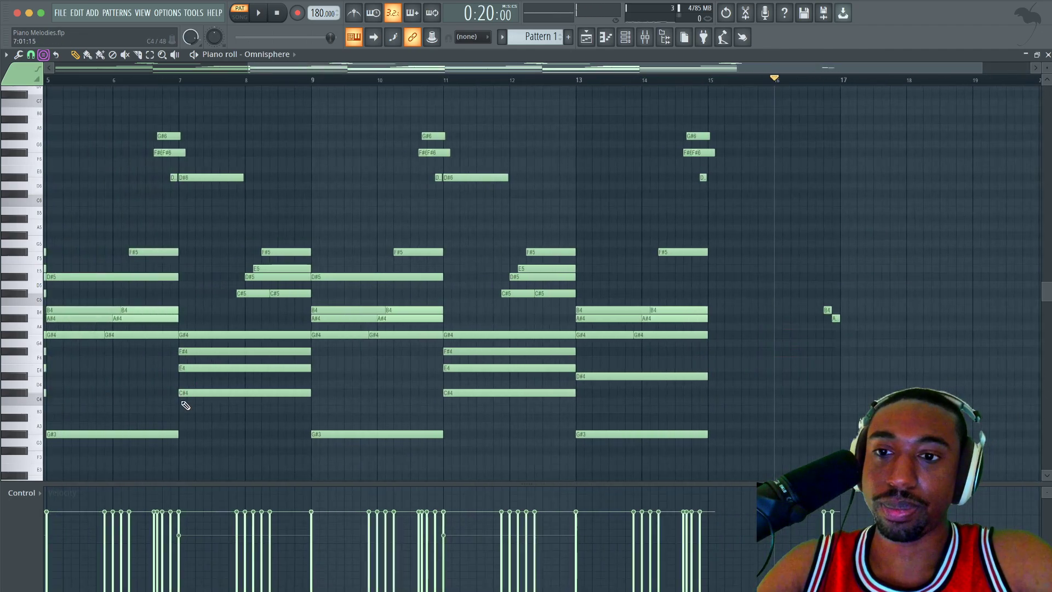
left_click_drag(183, 404, 296, 175)
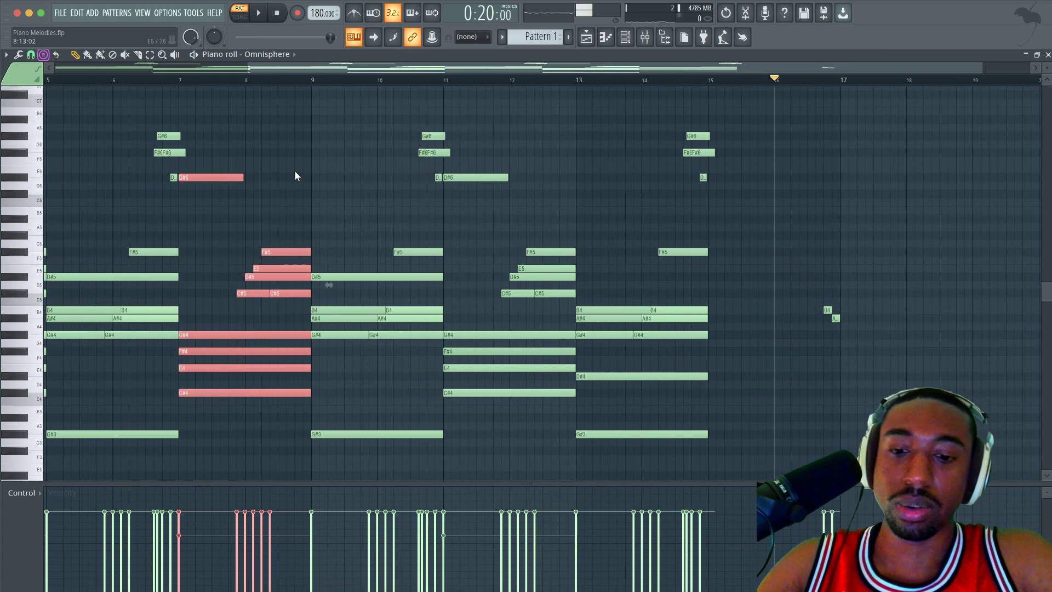
scroll(350, 241, "down", 4)
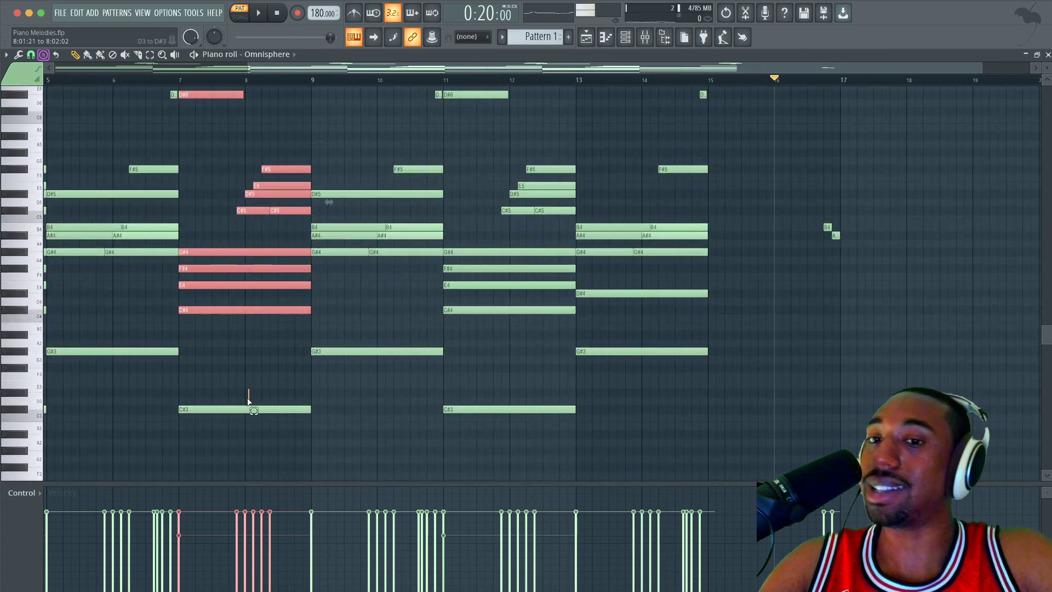
scroll(419, 397, "right", 7)
scroll(419, 396, "down", 1)
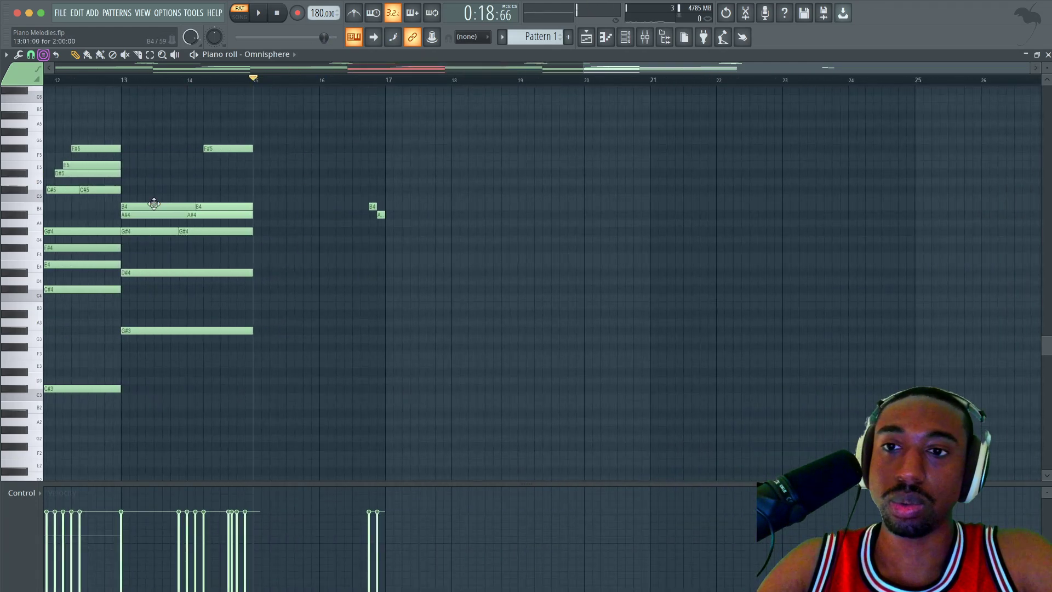
scroll(236, 220, "right", 4)
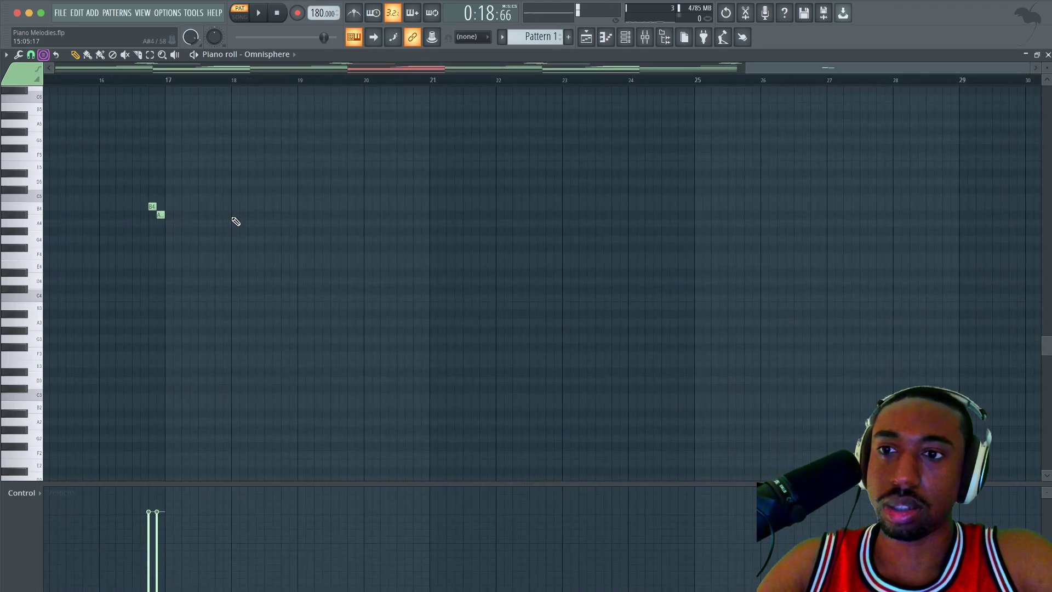
scroll(236, 220, "left", 3)
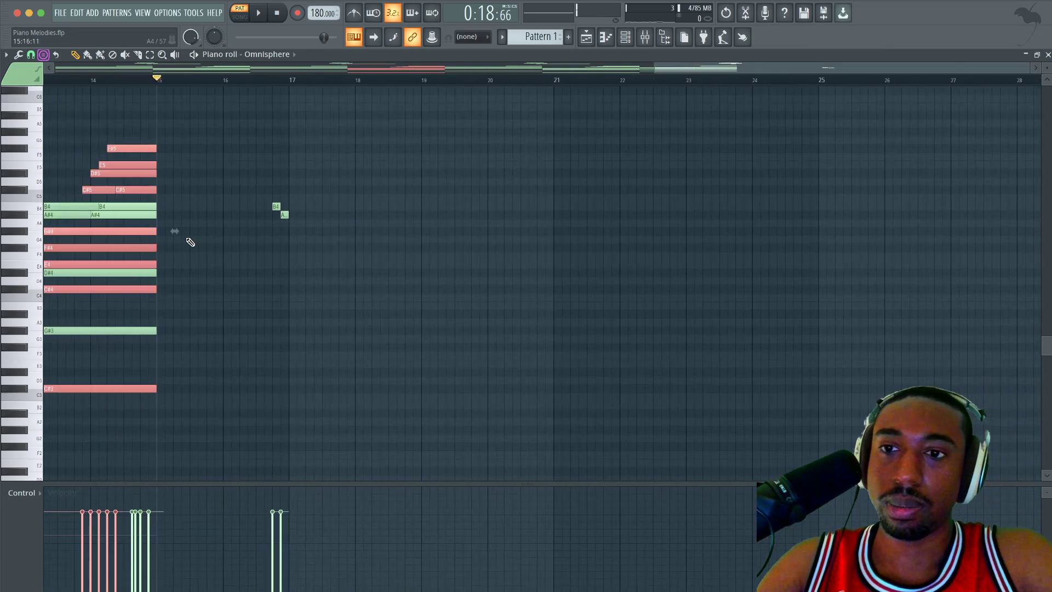
left_click_drag(67, 386, 197, 384)
scroll(200, 388, "left", 3)
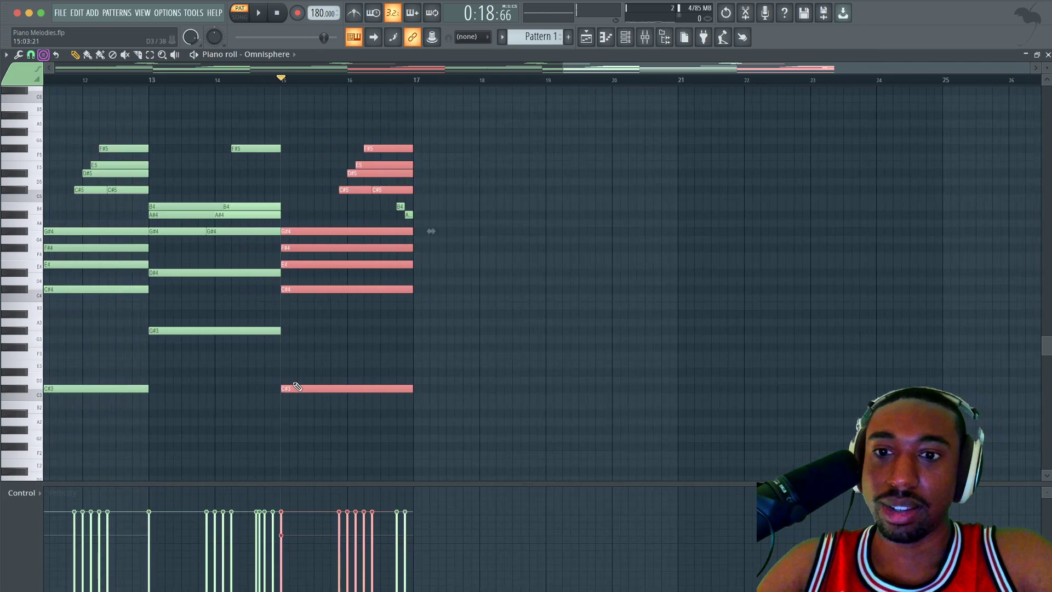
mouse_move(291, 386)
left_mouse_down()
mouse_move(317, 387)
mouse_move(291, 388)
left_mouse_up()
scroll(292, 388, "left", 3)
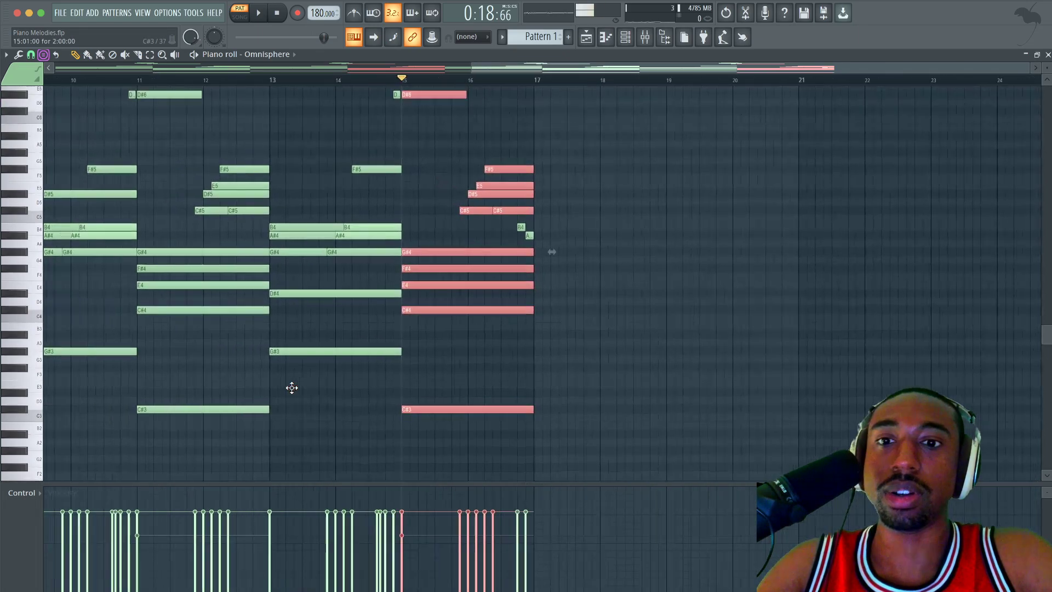
Step: Raise the bar 15 C#4 one octave to C#5 and shorten it to end where the following C#5 starts
left_click(474, 374)
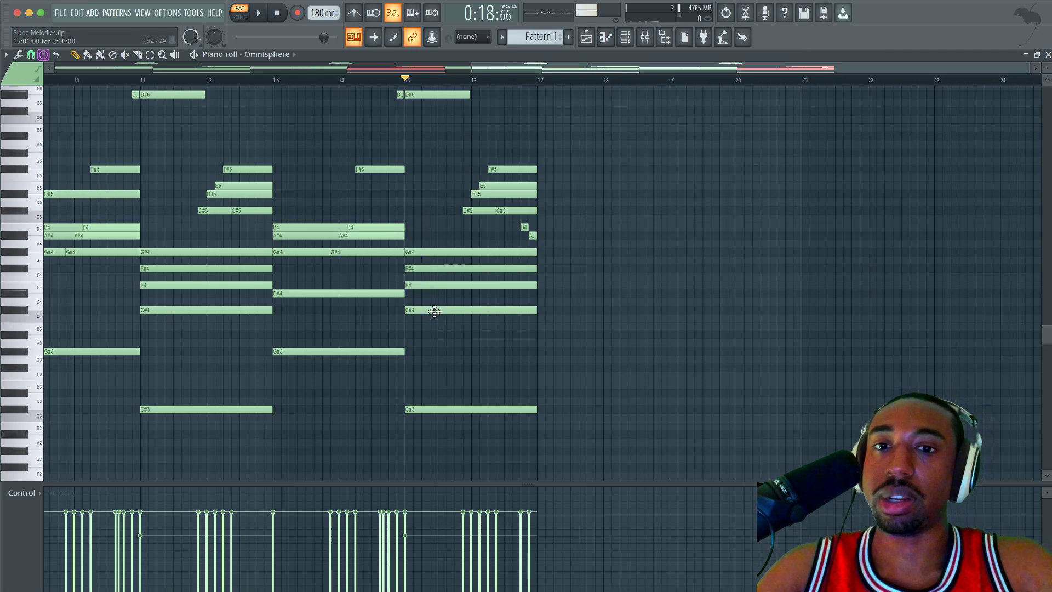
key("shift+Up")
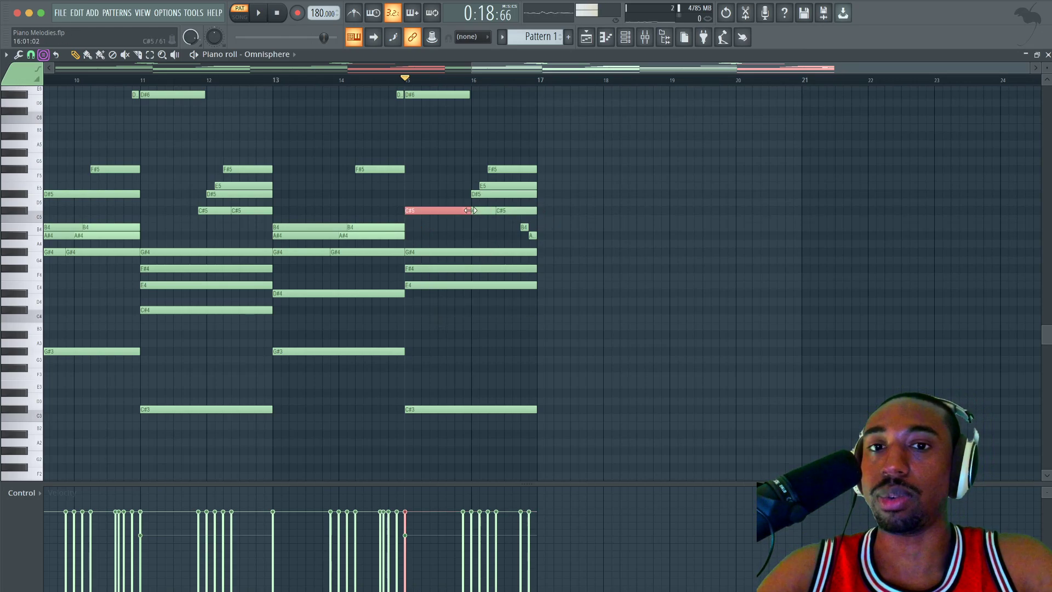
left_click_drag(471, 210, 463, 210)
Step: Audition the melody from bar 14 through the rebuilt ending
left_click(353, 80)
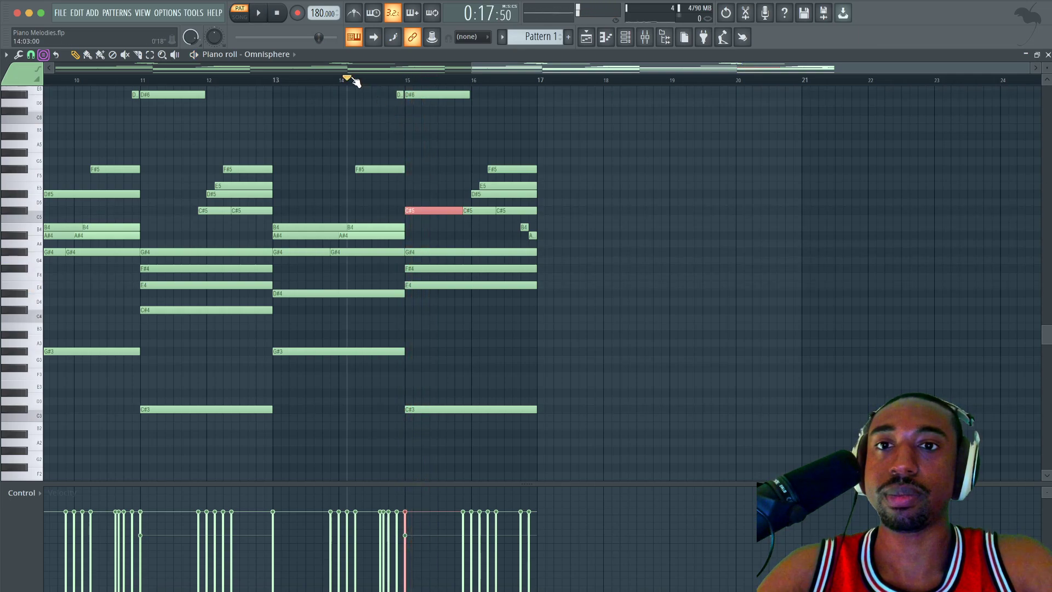
key("space")
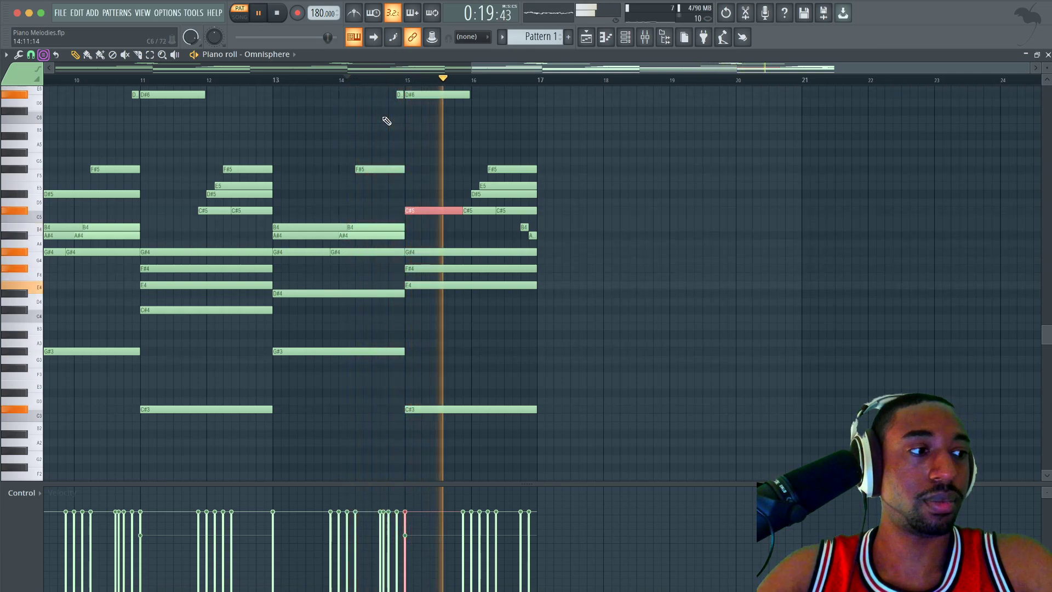
key("space")
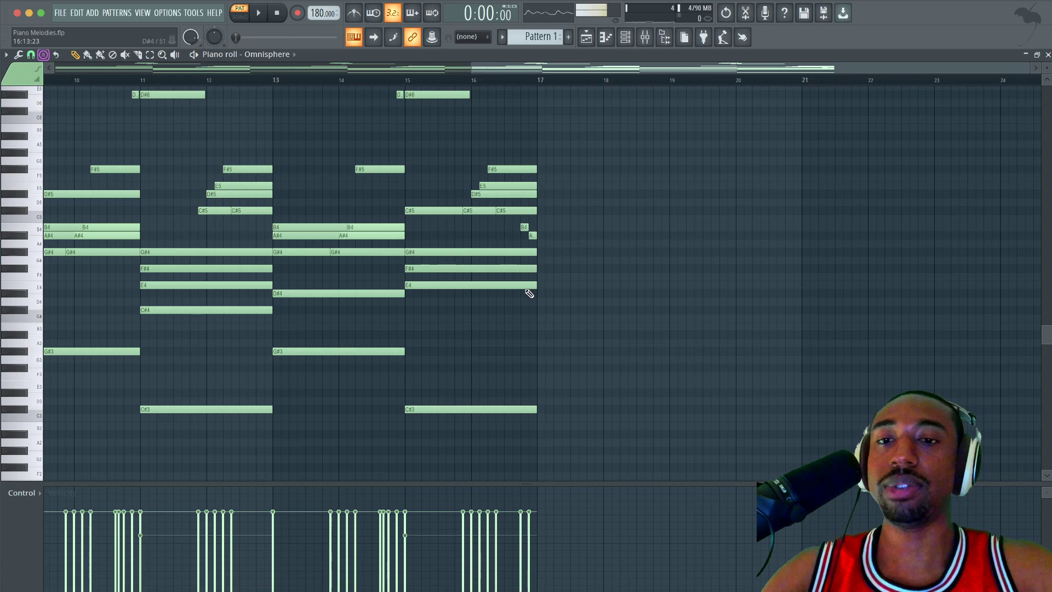
Step: Look over the full sixteen-bar pattern, from the high melody notes down to the bass
scroll(529, 294, "left", 5)
scroll(530, 294, "up", 2)
scroll(624, 290, "down", 3)
scroll(625, 290, "down", 1)
scroll(624, 289, "up", 3)
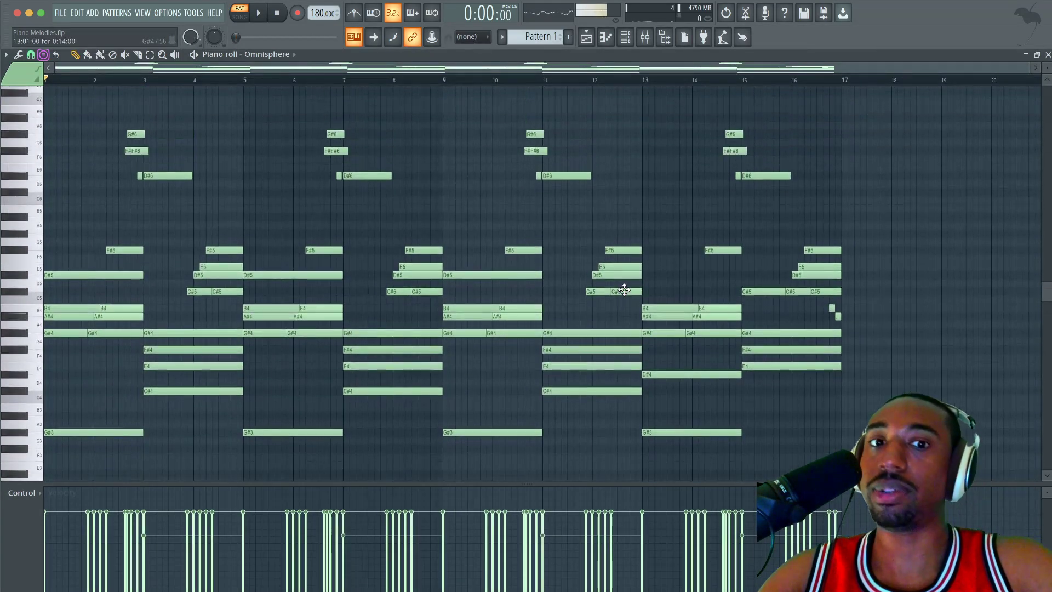
scroll(625, 289, "up", 2)
scroll(624, 289, "down", 3)
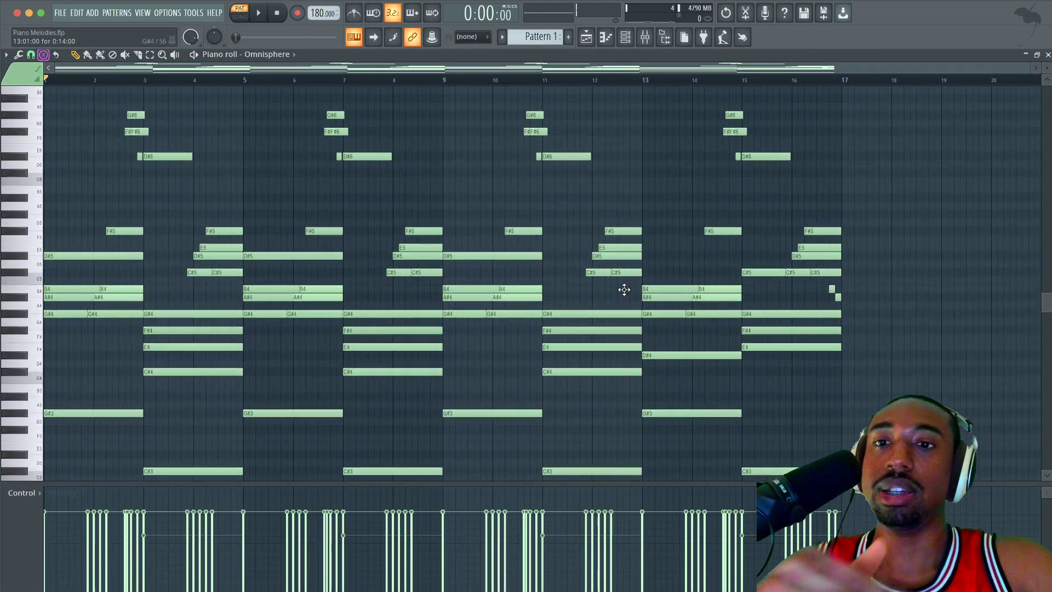
scroll(627, 291, "down", 3)
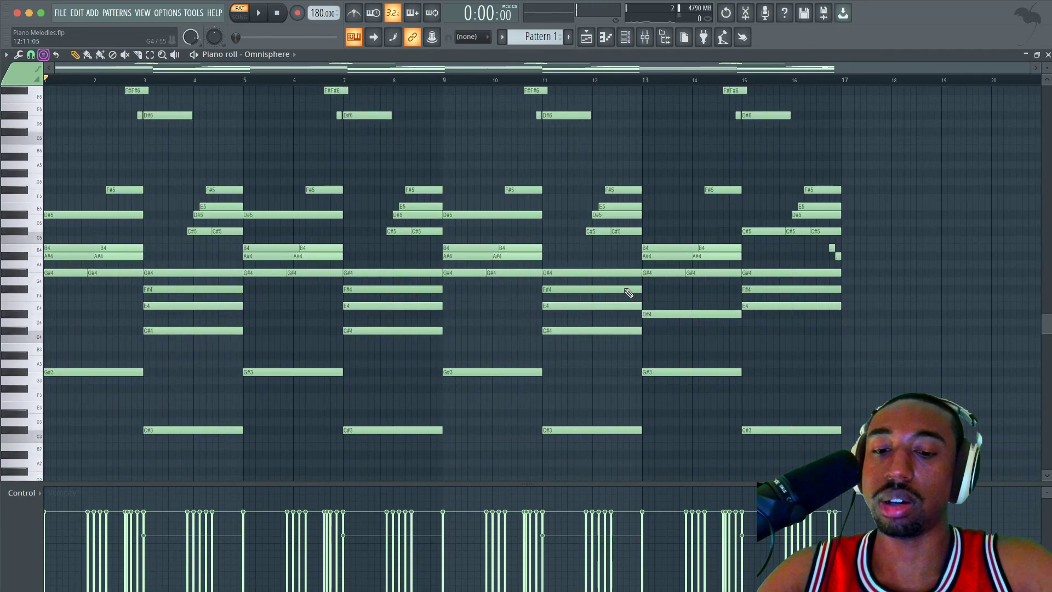
Step: Randomize the velocities of all notes with the velocity level at -22%, bipolar, and pattern randomization turned off
key("alt+r")
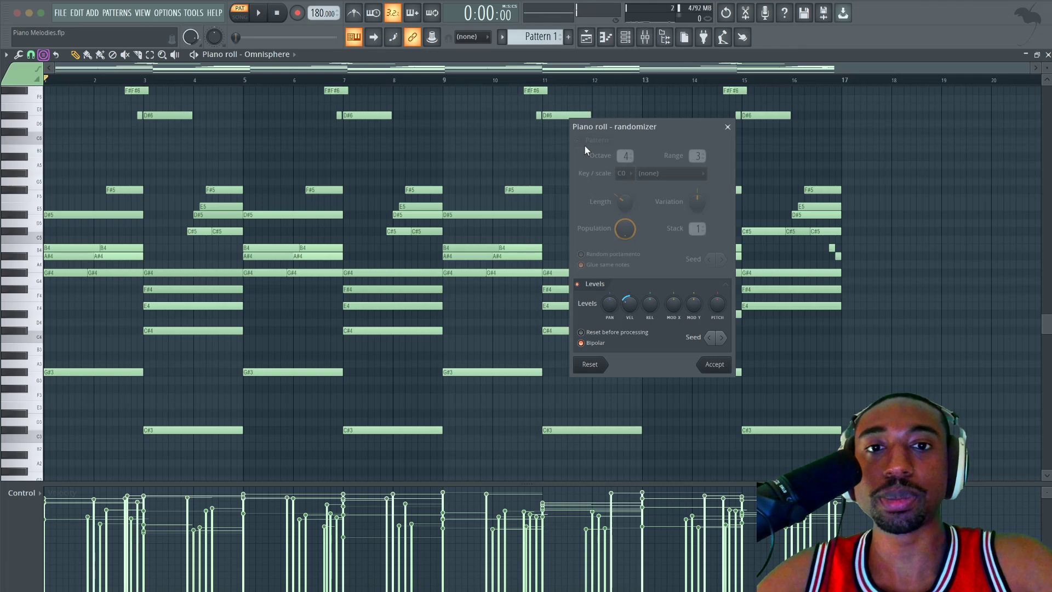
left_click(577, 140)
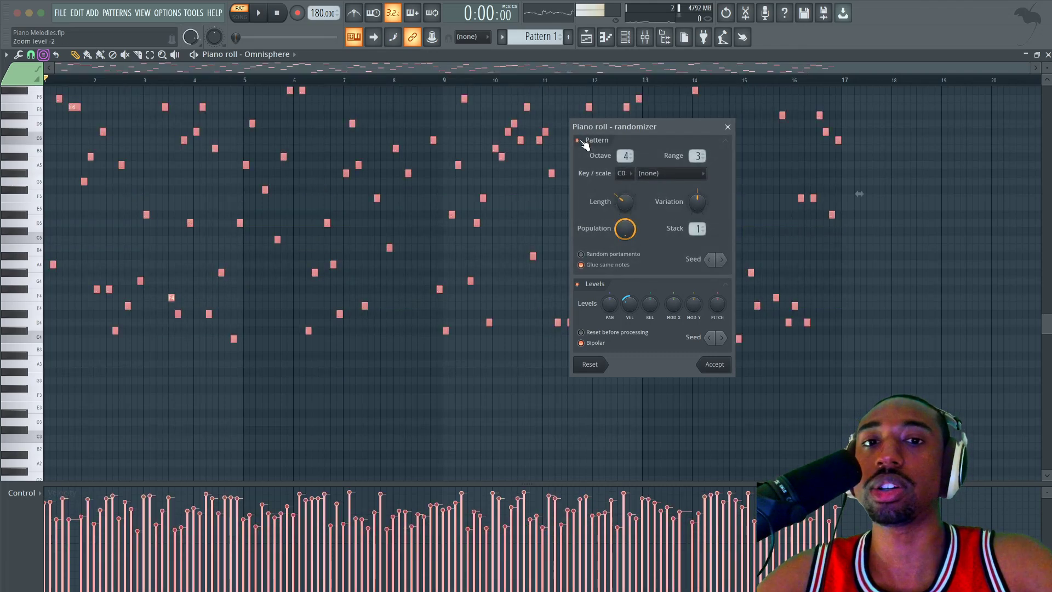
left_click(578, 141)
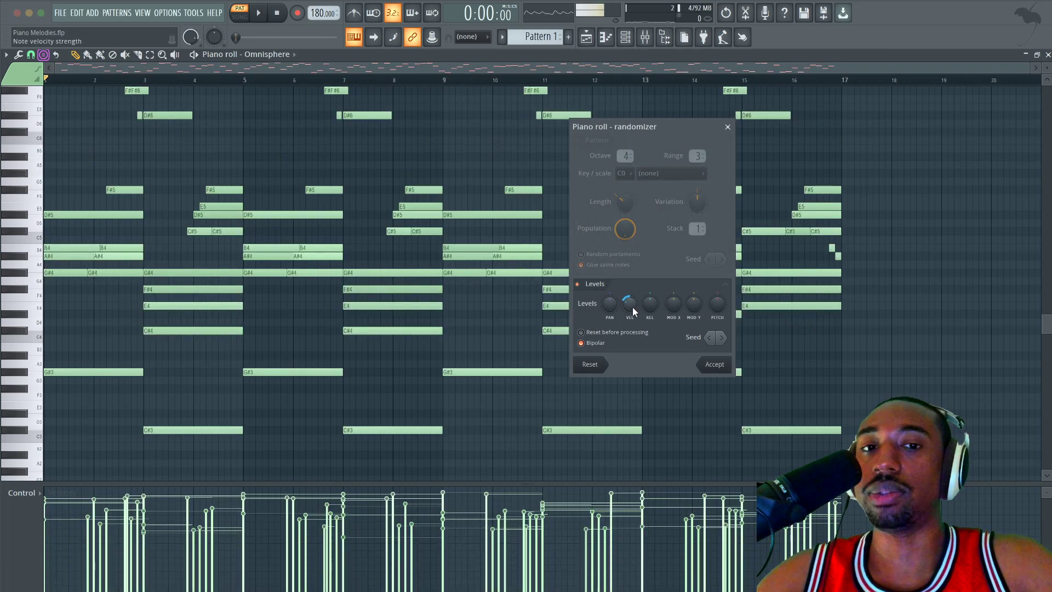
mouse_move(630, 304)
left_mouse_down()
mouse_move(630, 286)
mouse_move(629, 299)
left_mouse_up()
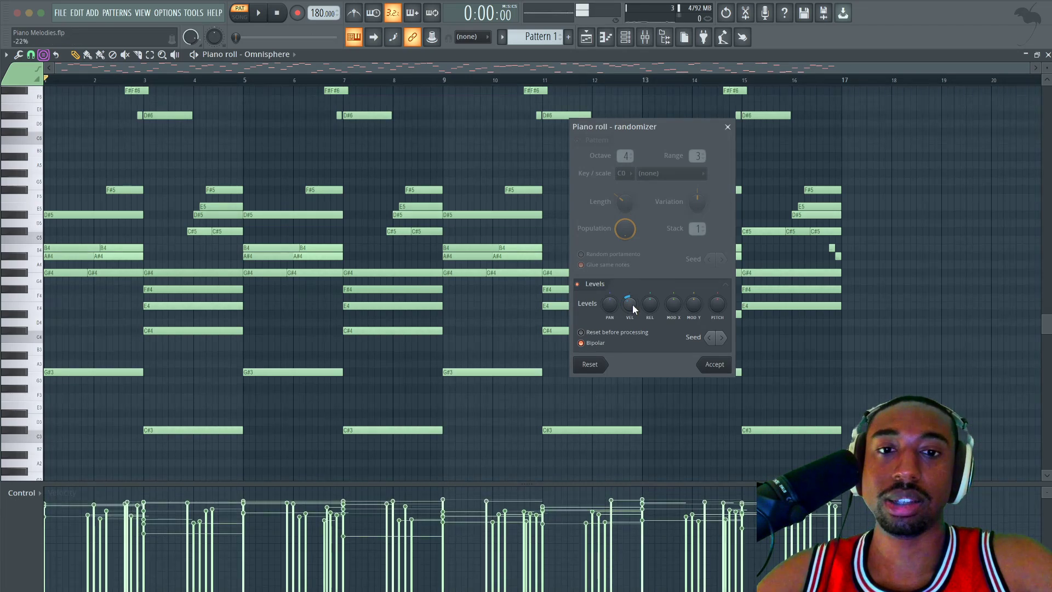
left_click(716, 365)
Step: Play the pattern from the start and save the project as the new version Piano Melodies_2.flp
key("space")
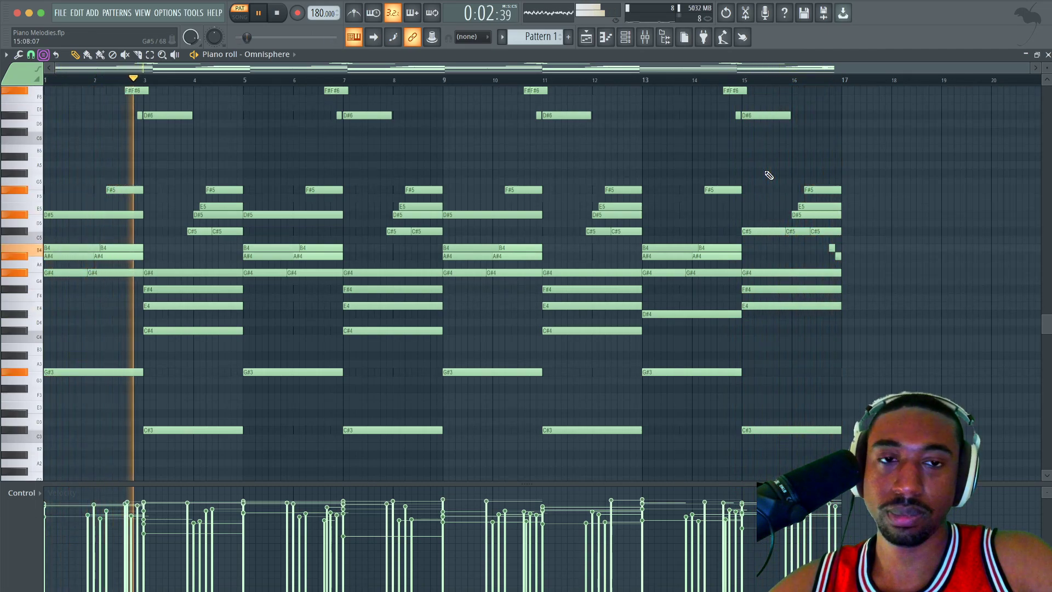
key("super+s")
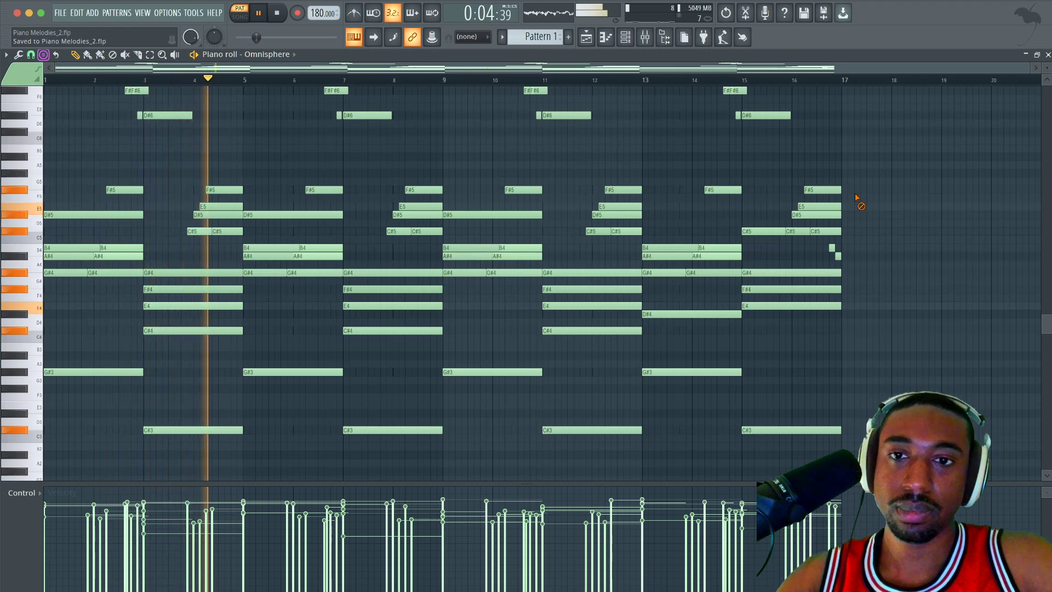
key("space")
key("super+n")
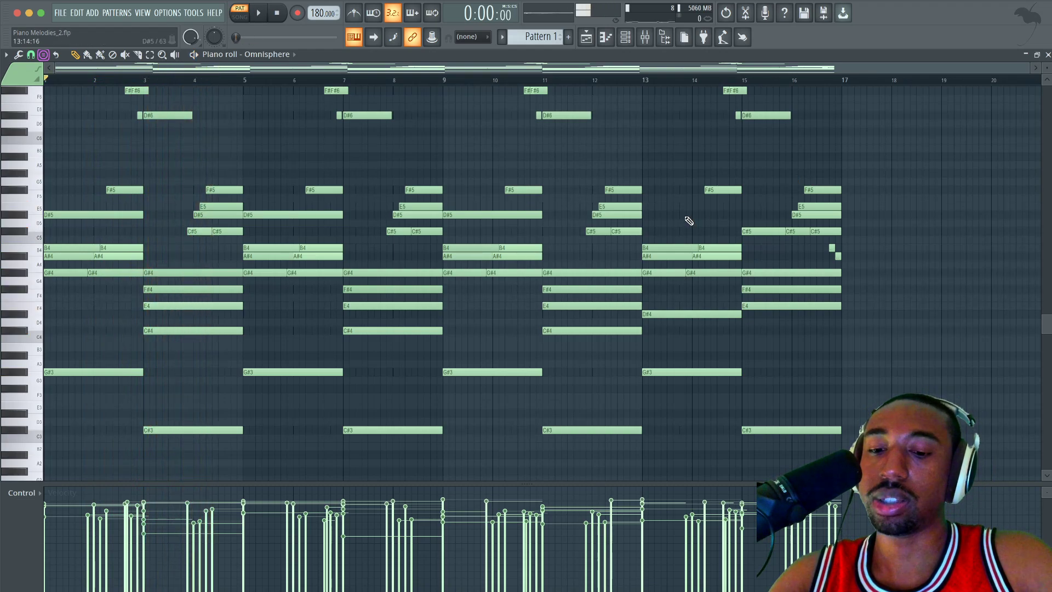
Step: Scale down the velocities of all notes with the level-scaling Multiply value at 63%, auditioning the pattern while adjusting
key("alt+x")
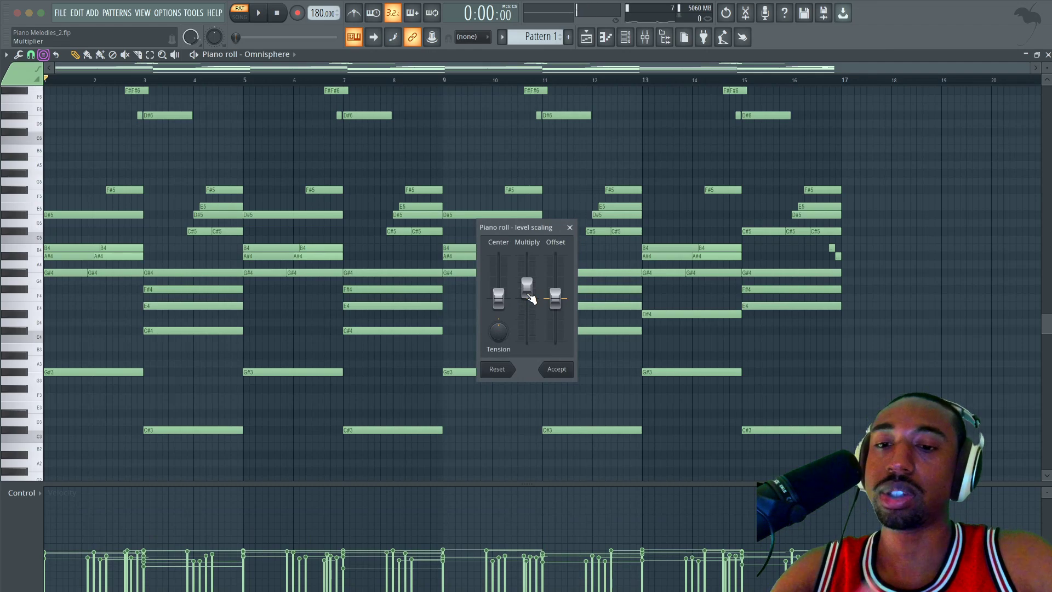
left_click_drag(527, 287, 527, 281)
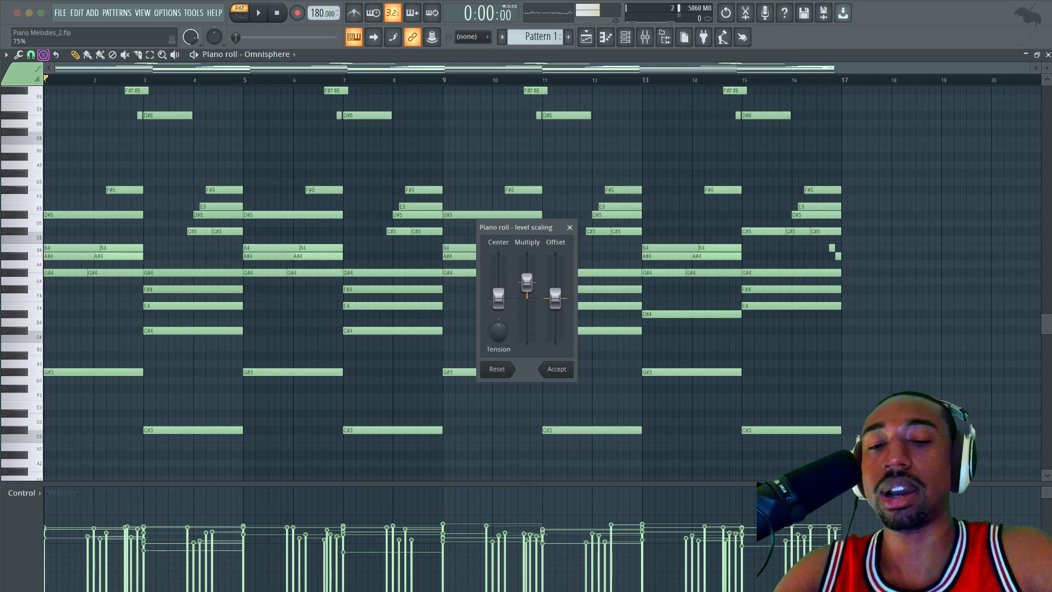
left_click_drag(527, 282, 527, 286)
key("space")
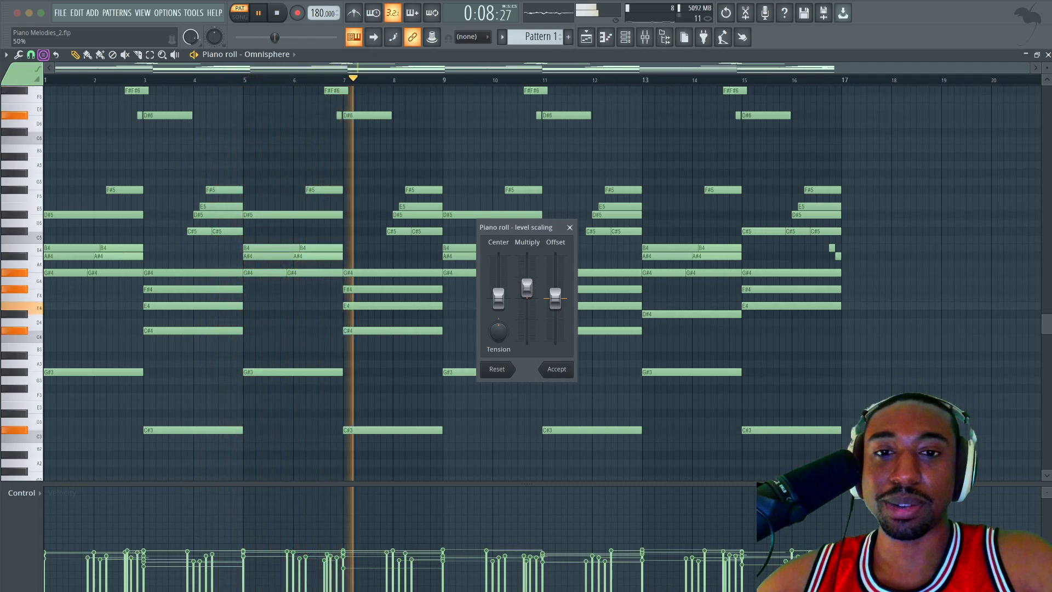
left_click_drag(526, 287, 530, 285)
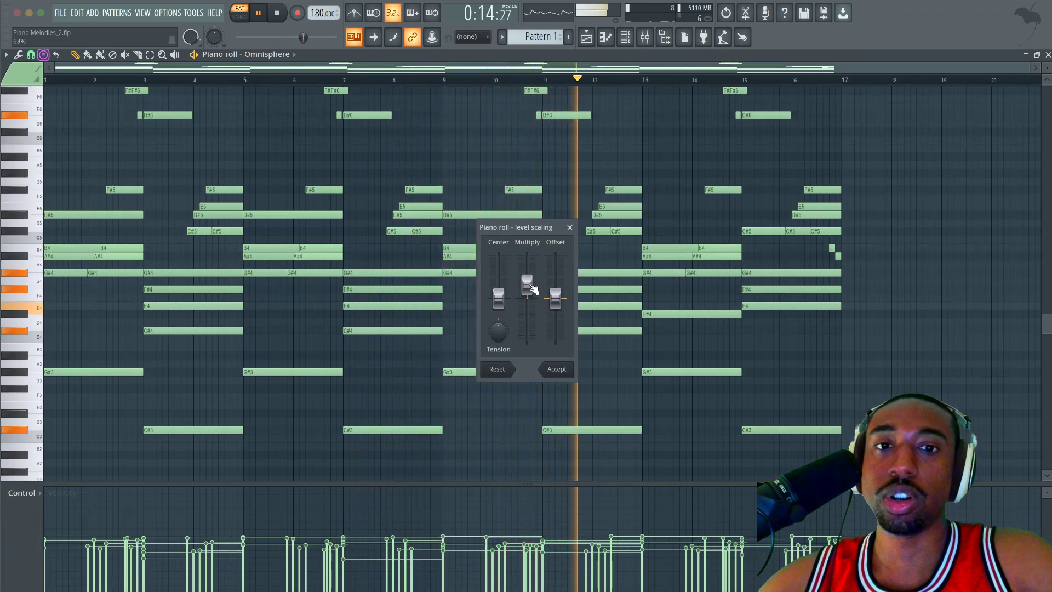
key("space")
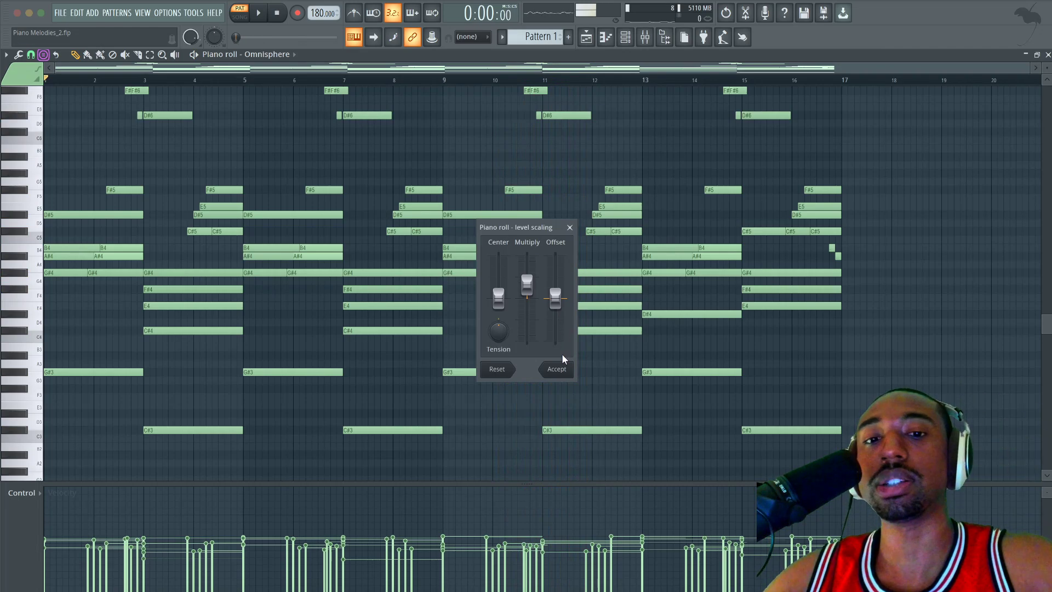
key("space")
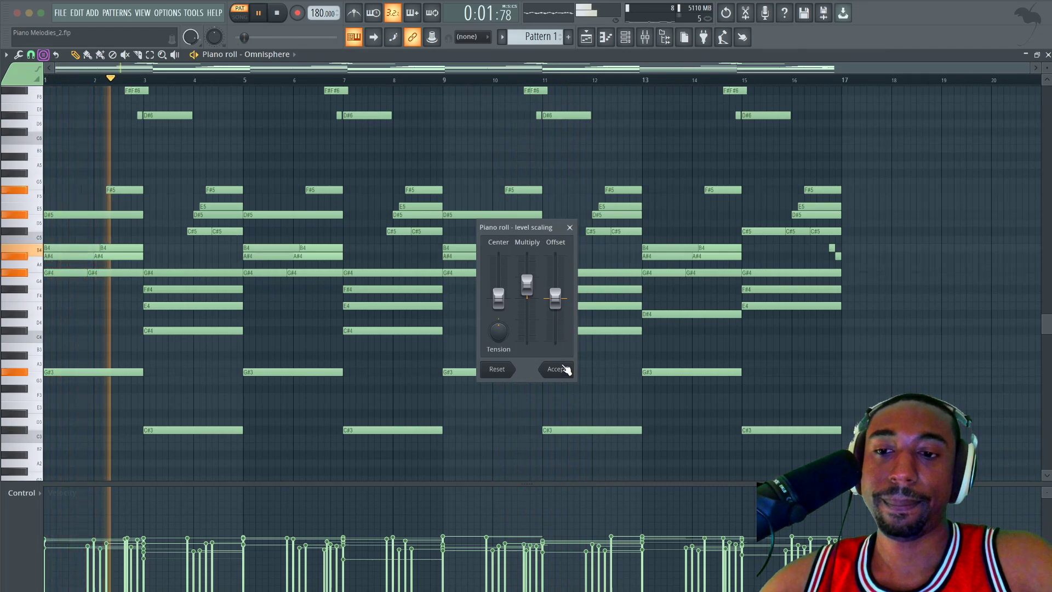
left_click(565, 369)
key("space")
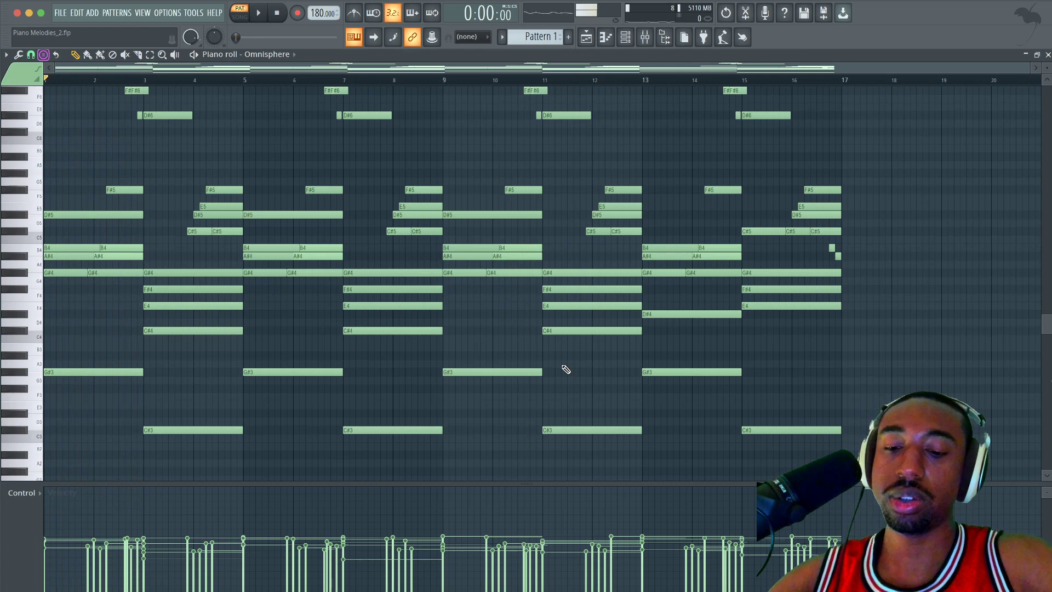
Step: Strum the chords with the strumizer using a very small start time strength and alternate direction, auditioning the result before accepting it
key("alt+s")
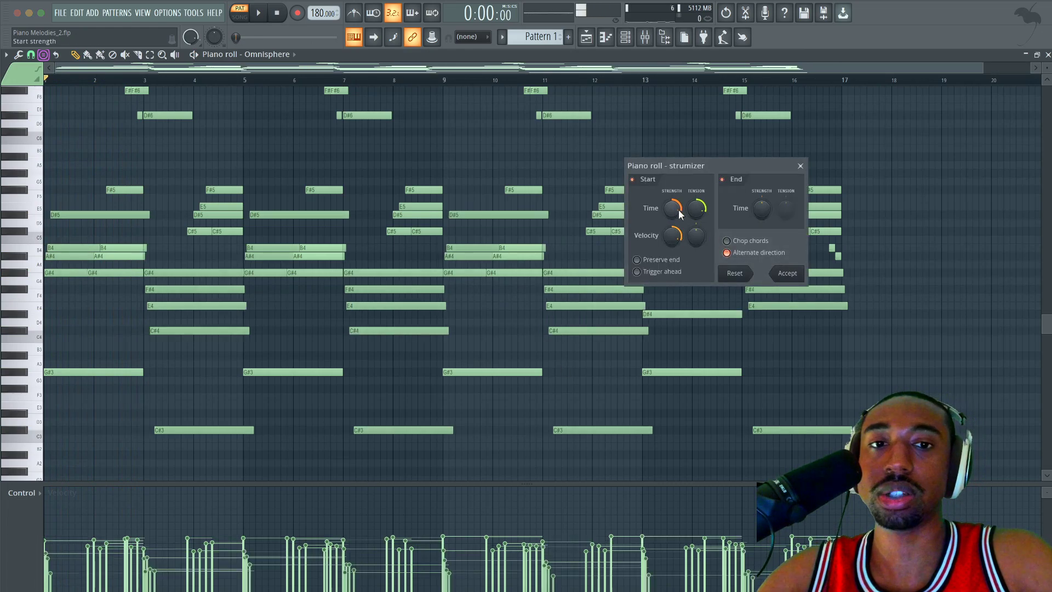
key("space")
key("space")
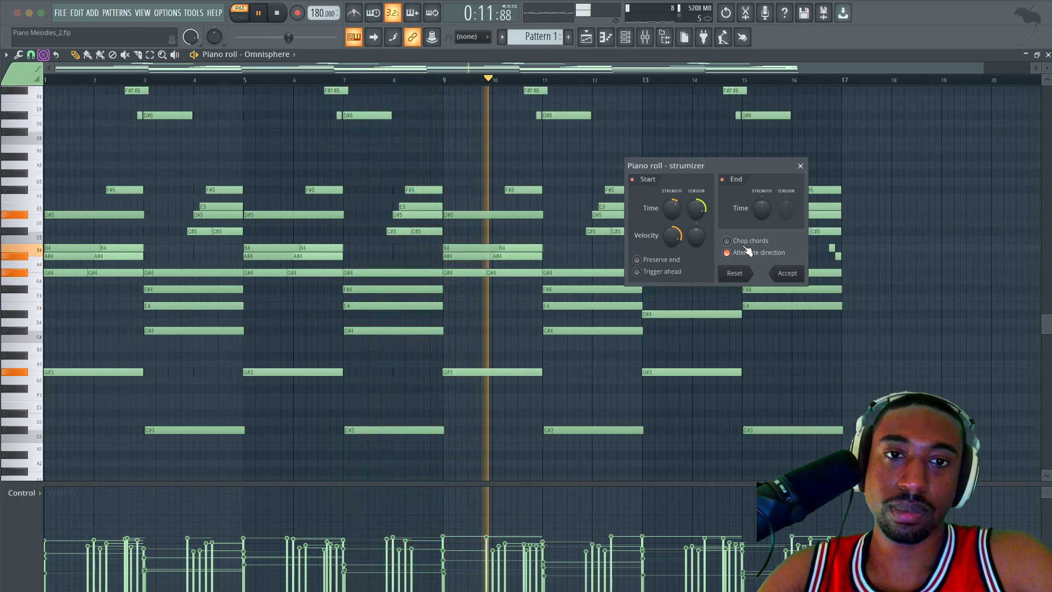
left_click(789, 273)
Step: Close the piano roll, stop playback, and switch the Omnisphere channel to the Keyscape patch Rhodes - LA Custom
left_click(1048, 55)
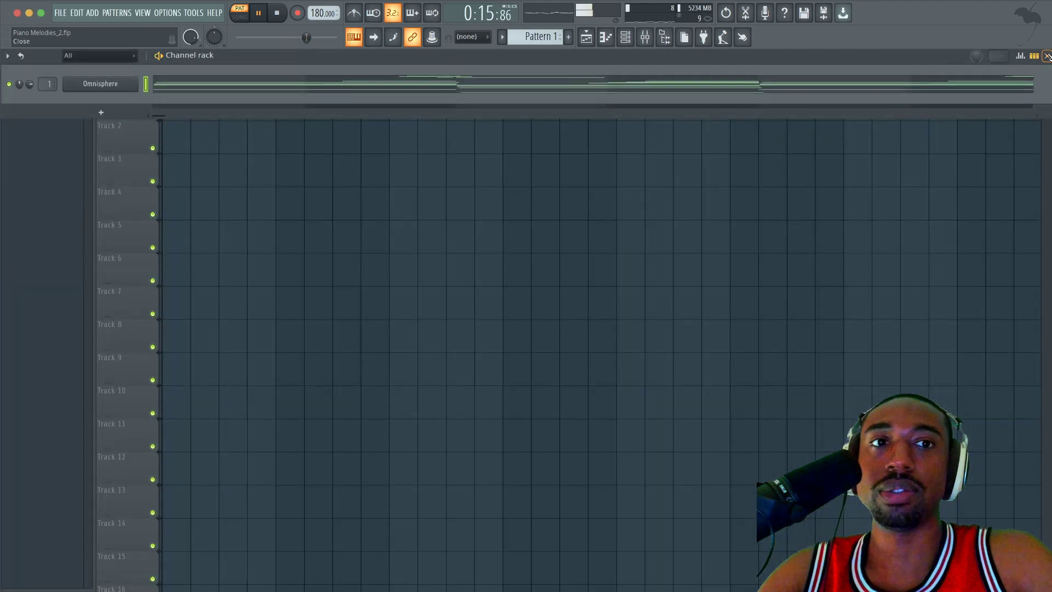
key("space")
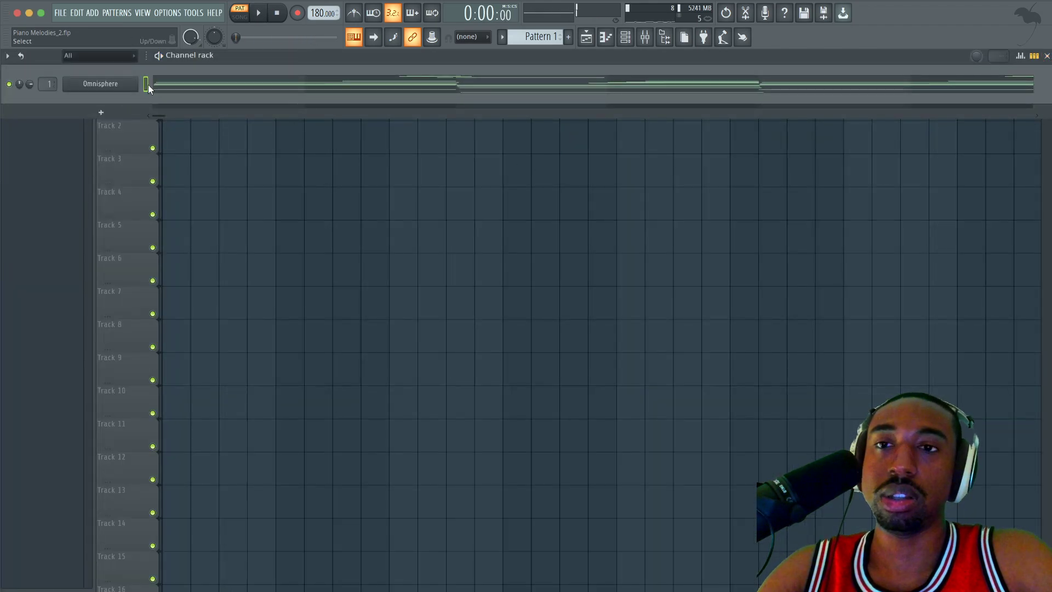
left_click(116, 87)
scroll(204, 478, "down", 5)
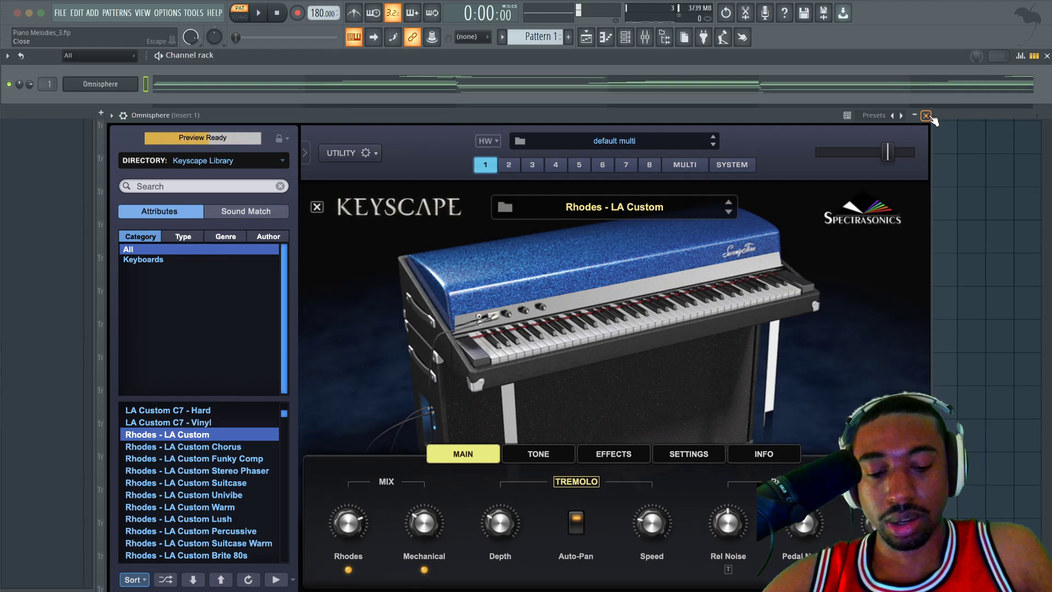
left_click(926, 116)
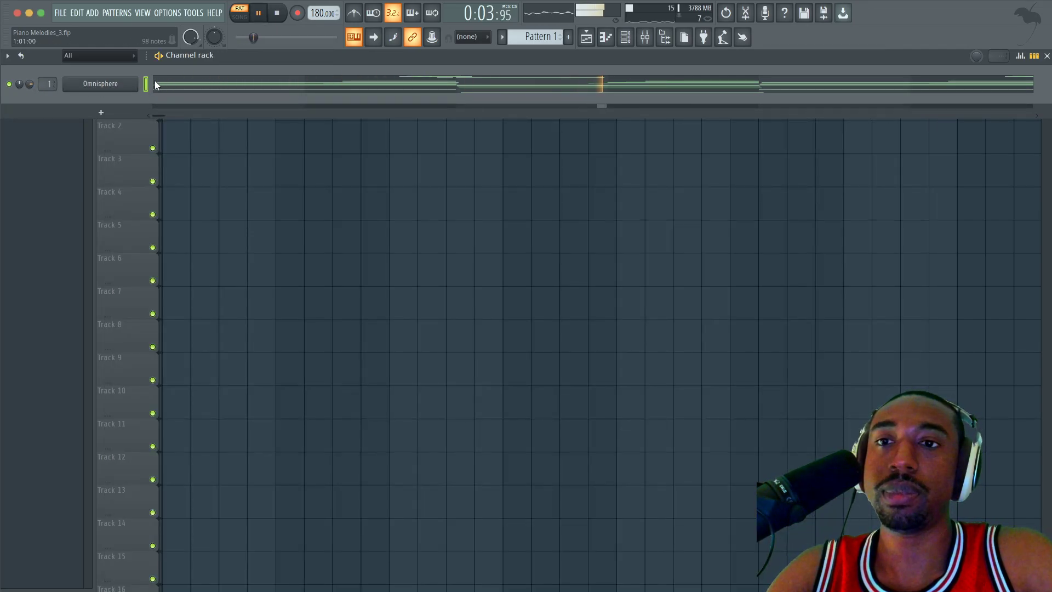
Step: Reopen the channel's notes in the piano roll and listen to the pattern with the Rhodes sound while looking over the notes
left_click(155, 85)
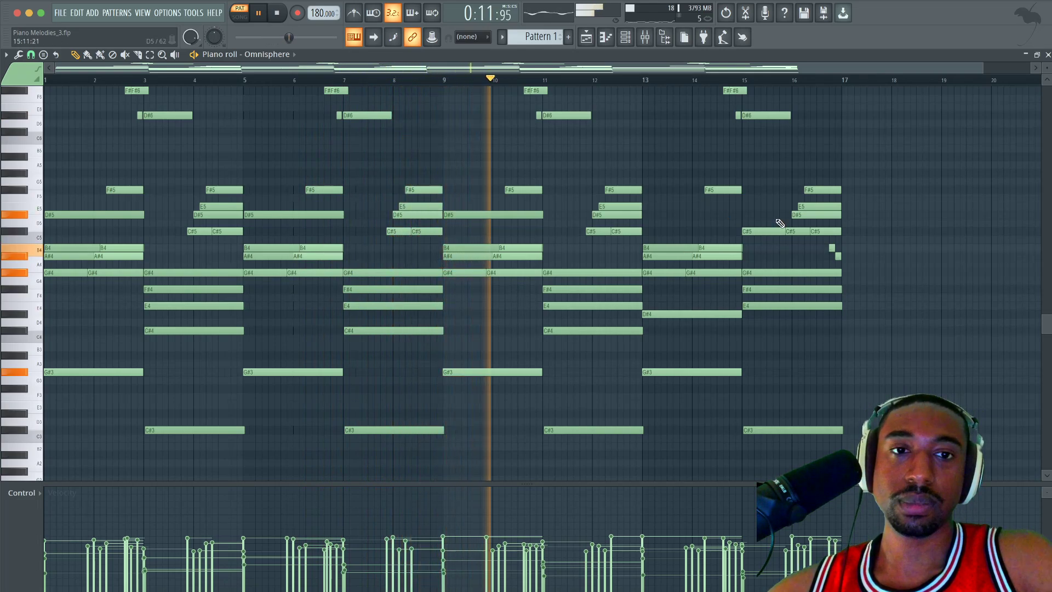
scroll(922, 240, "down", 1)
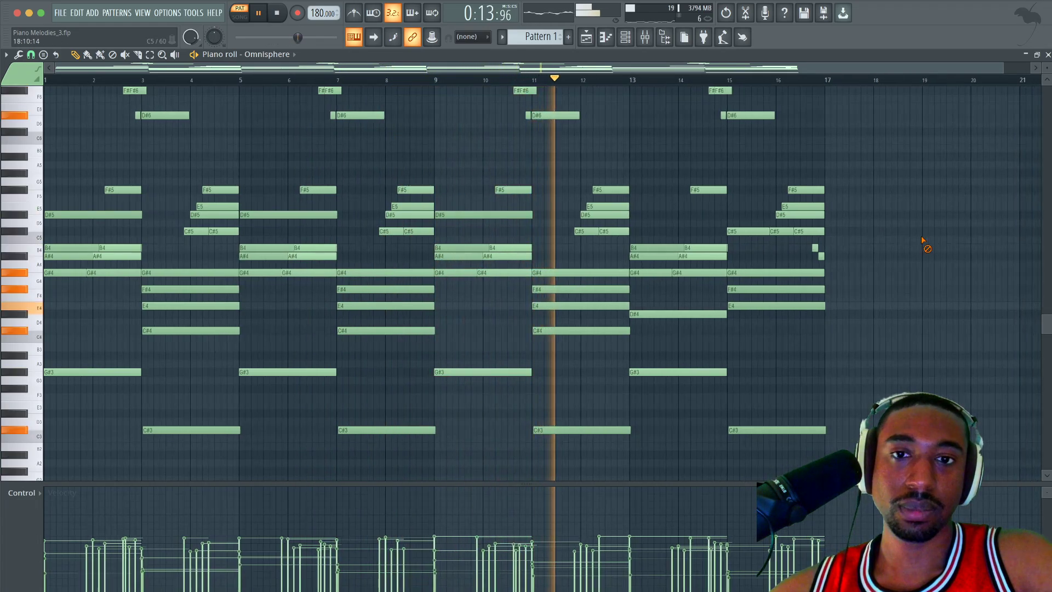
scroll(922, 240, "up", 2)
scroll(923, 240, "up", 2)
scroll(923, 240, "down", 1)
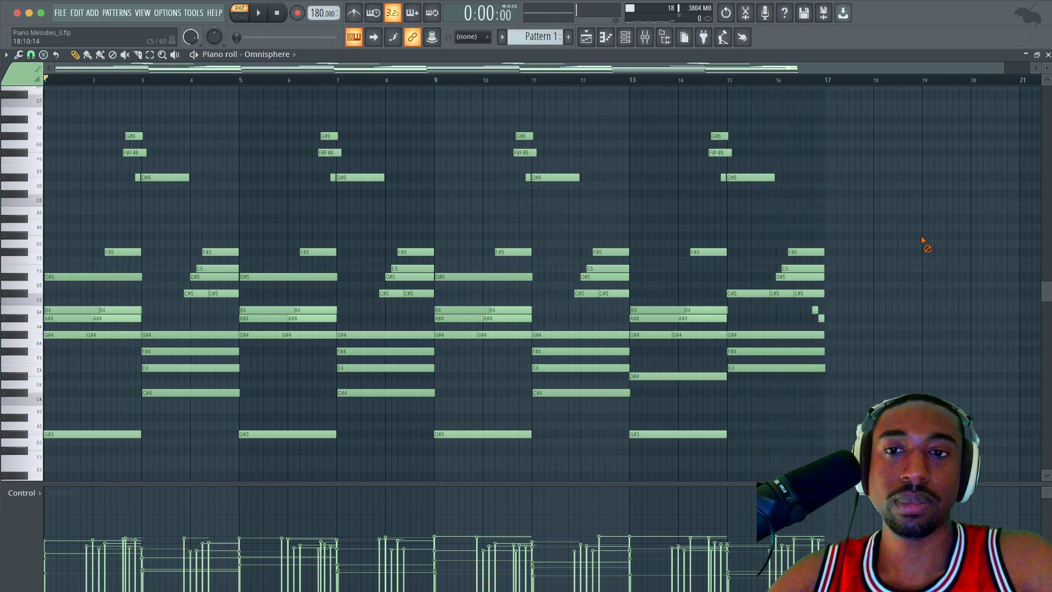
key("space")
scroll(900, 231, "down", 3)
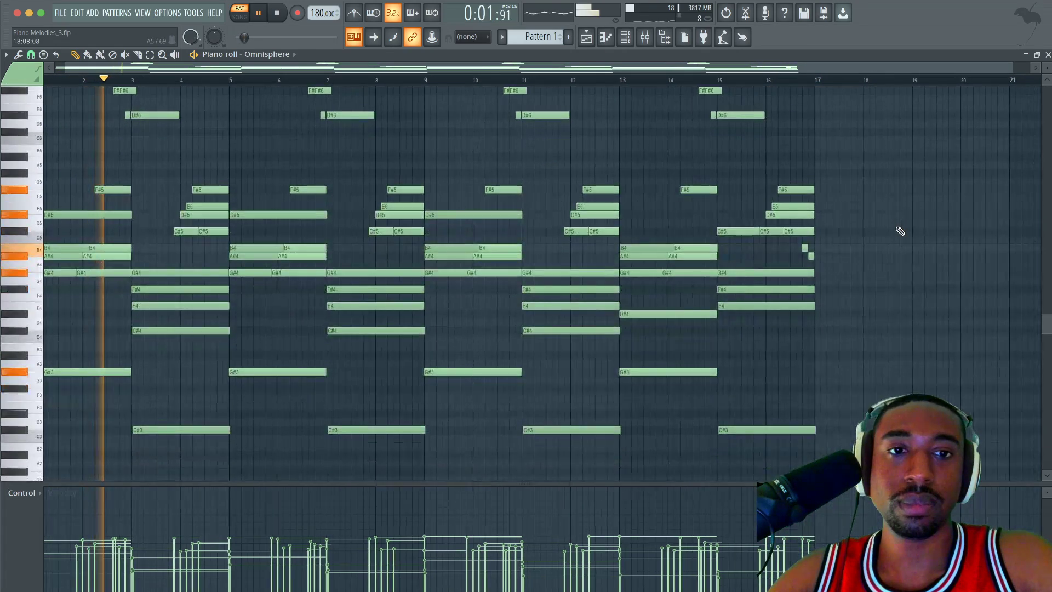
Step: Slice off the tails of the final chord notes that extend past the end of bar 16
left_click(138, 55)
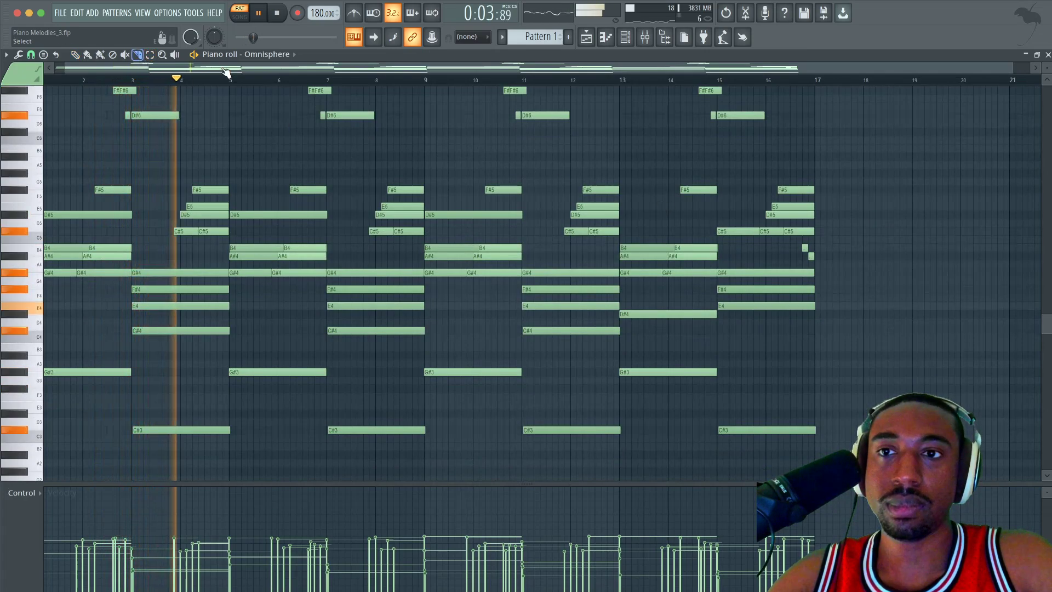
left_click_drag(815, 159, 827, 405)
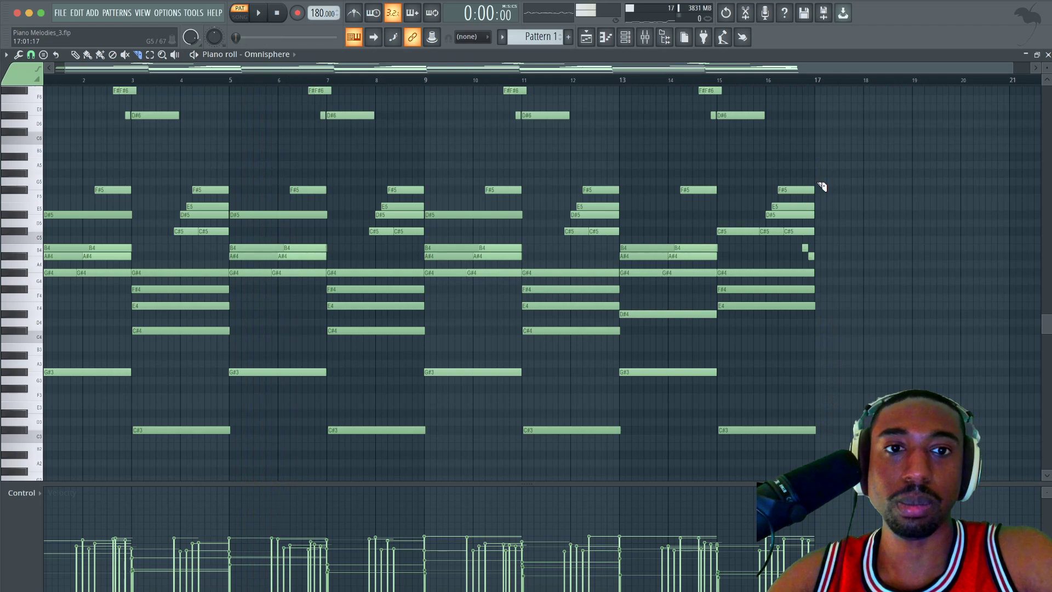
left_click_drag(816, 182, 823, 311)
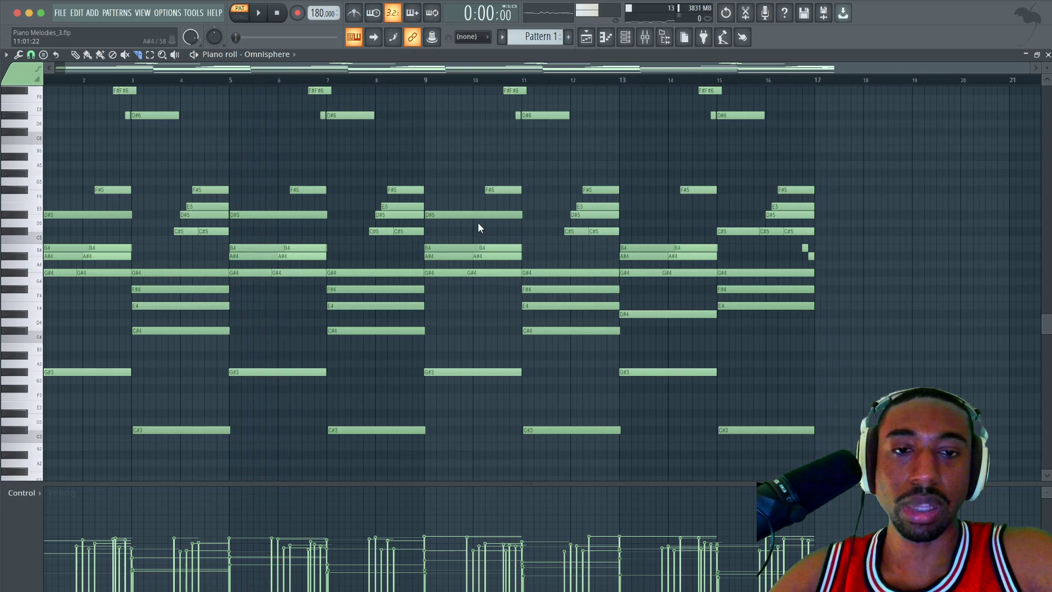
scroll(355, 178, "down", 4)
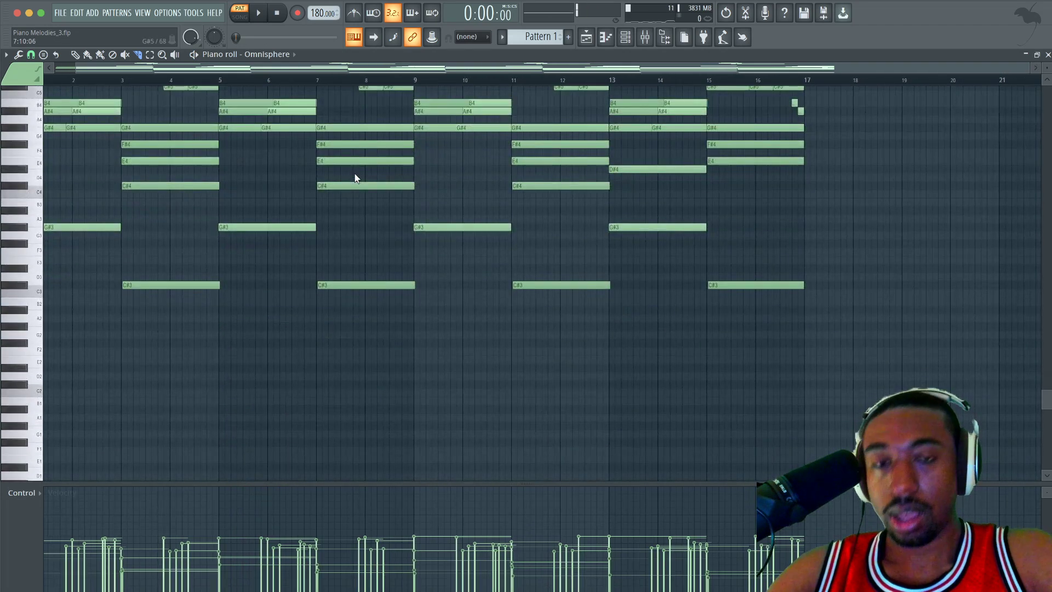
scroll(355, 178, "up", 4)
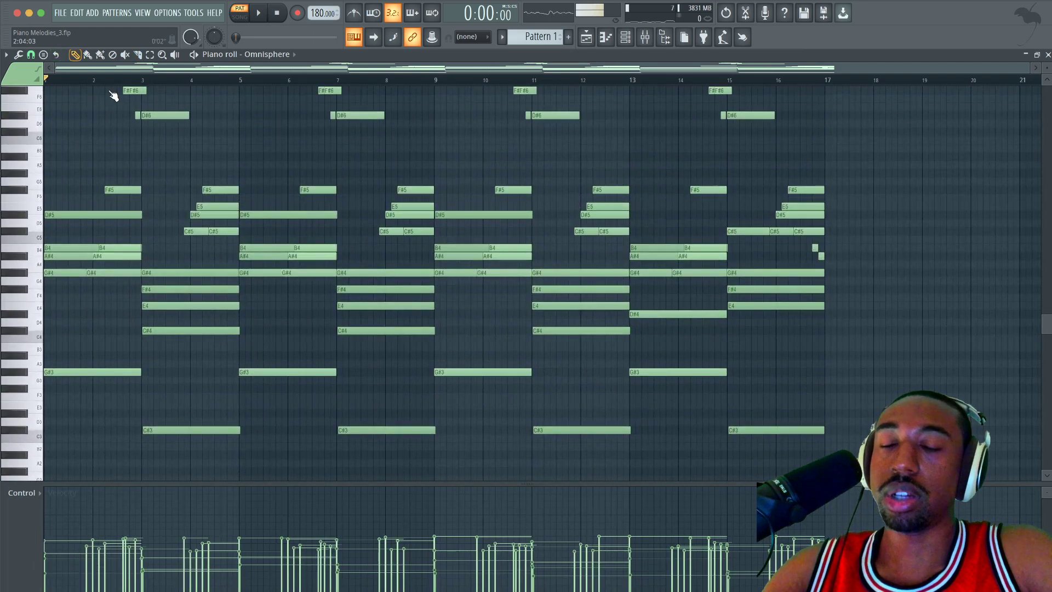
Step: Transpose the whole pattern up one semitone and audition it
key("Up")
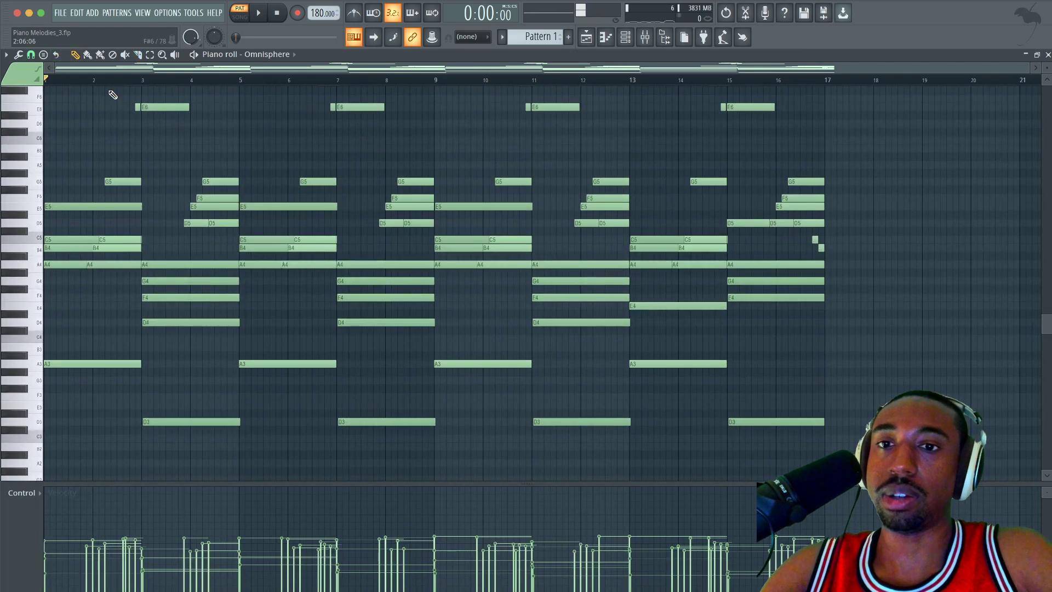
key("space")
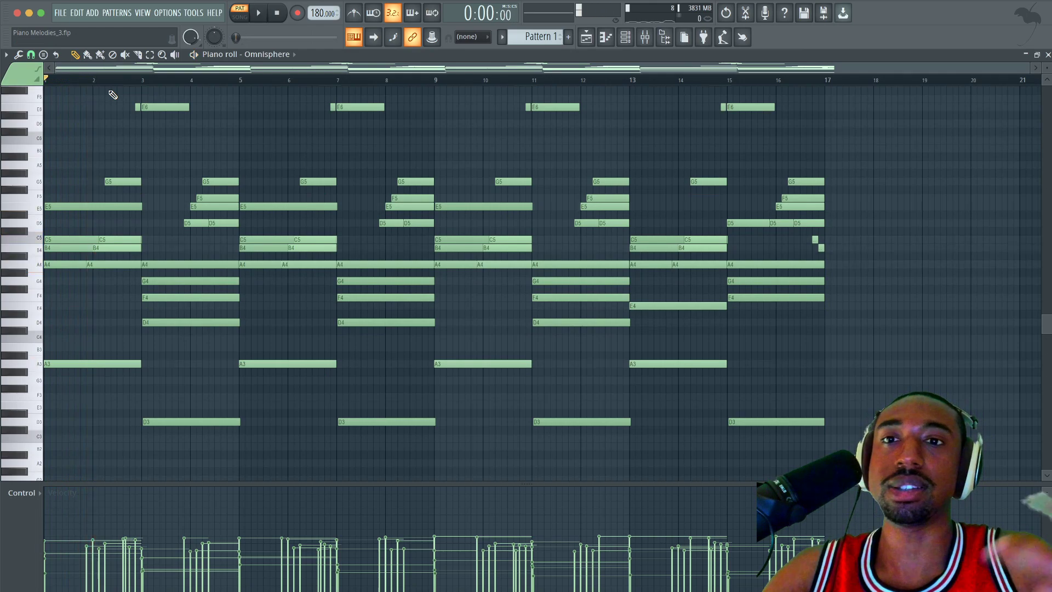
key("space")
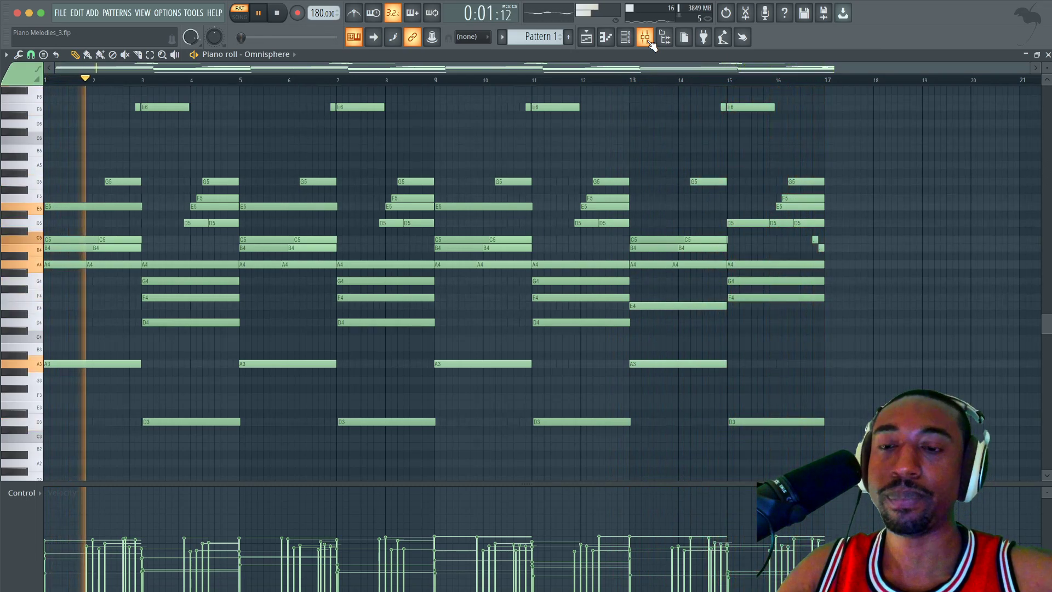
Step: Transpose the whole pattern down two semitones during playback and stop playback
key("Down")
key("Down")
key("space")
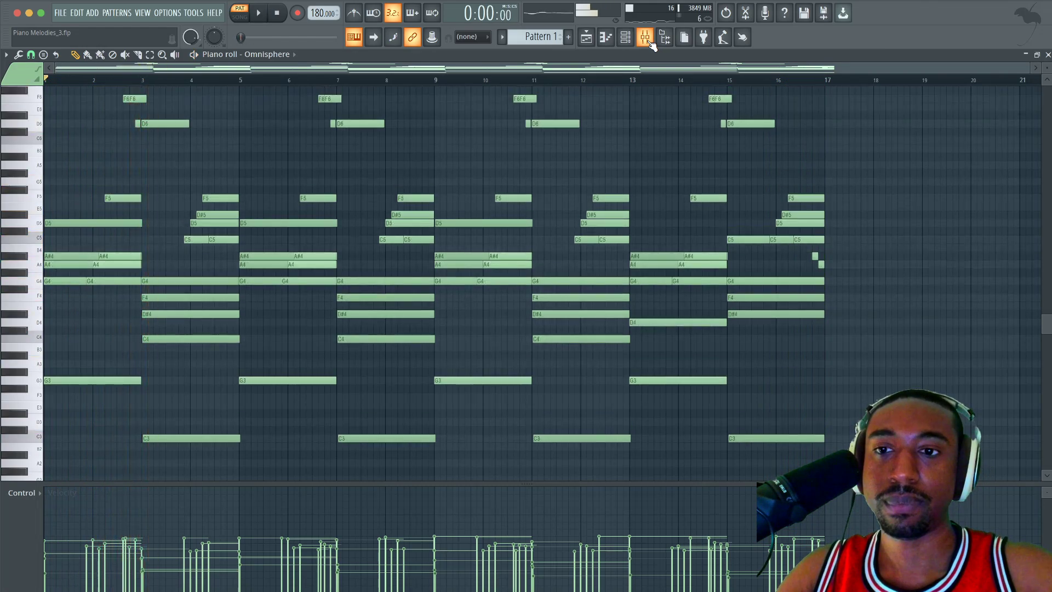